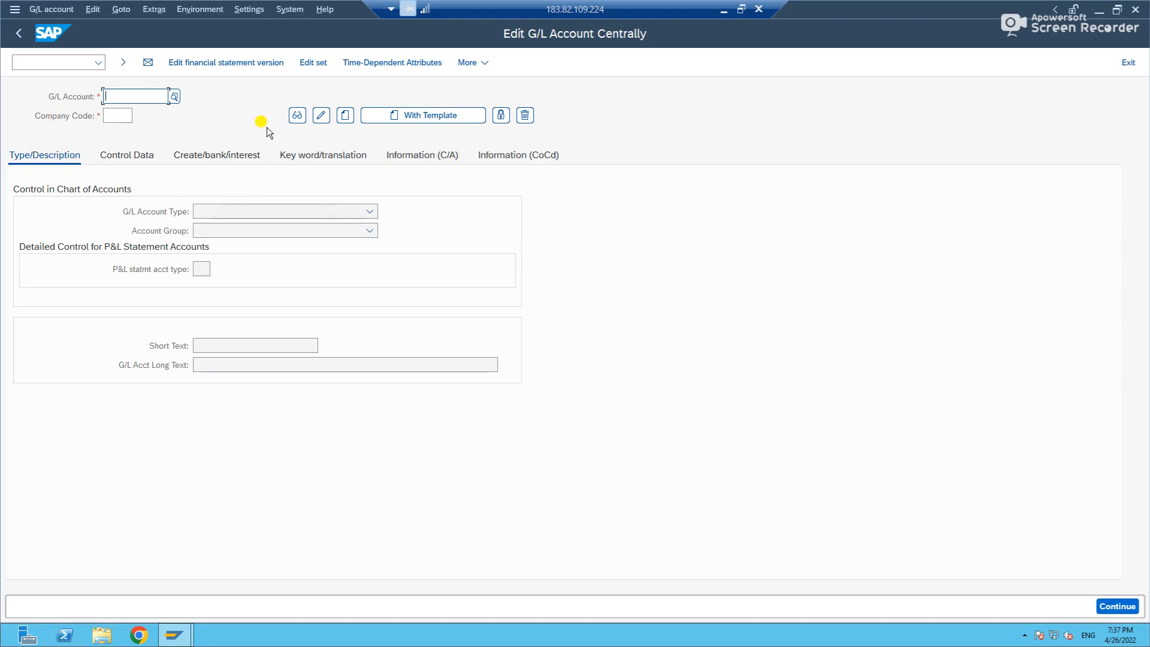
click(287, 10)
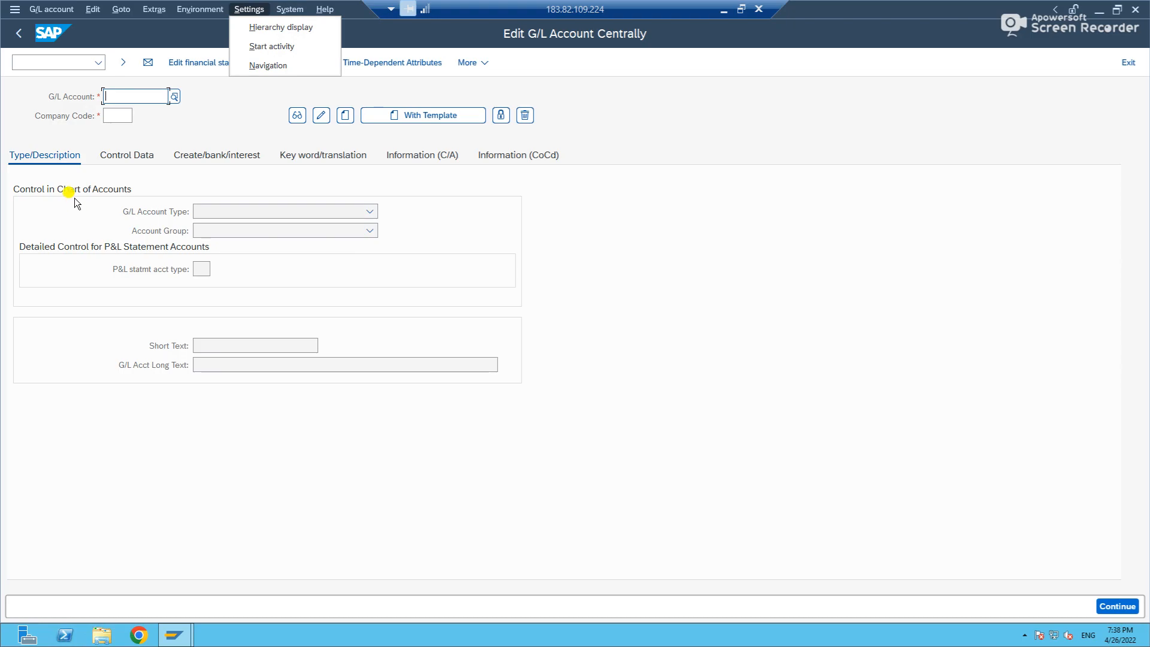
click(264, 27)
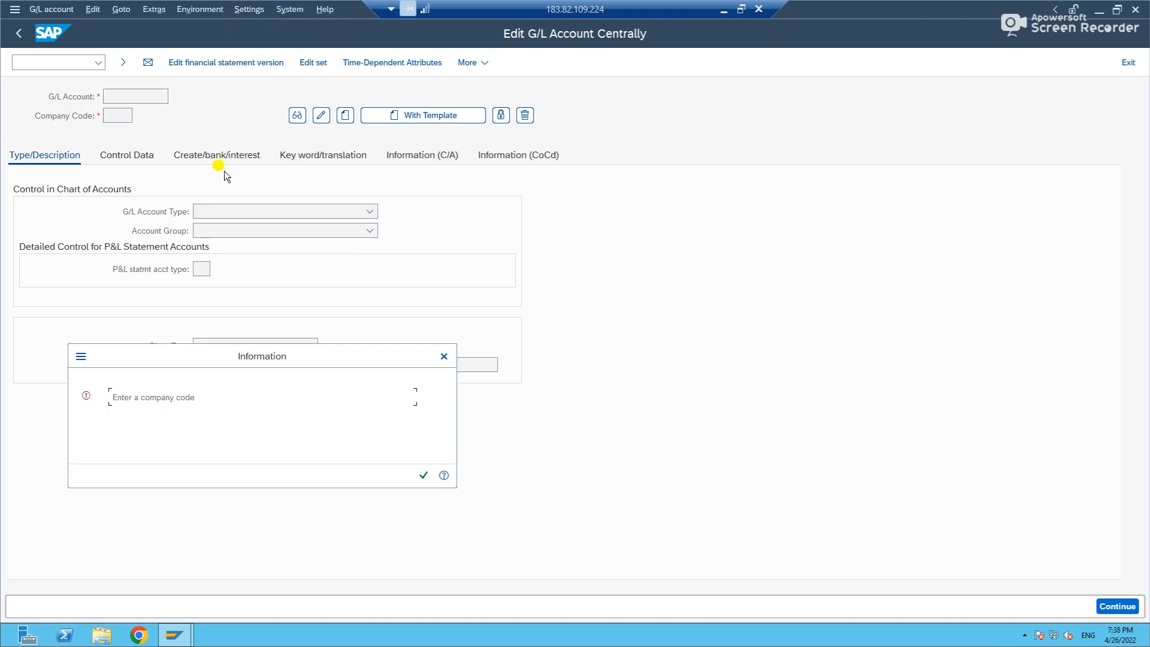
click(444, 356)
Set the company code to IN47 and load its chart of accounts.
click(120, 116)
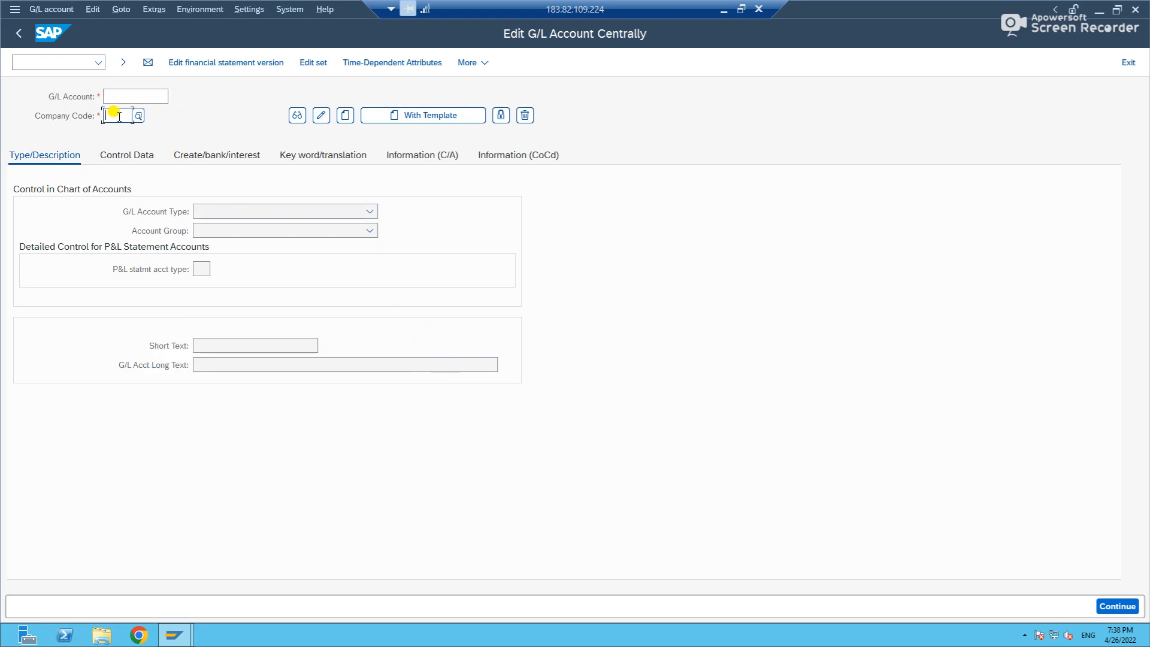
text(1147)
key(Return)
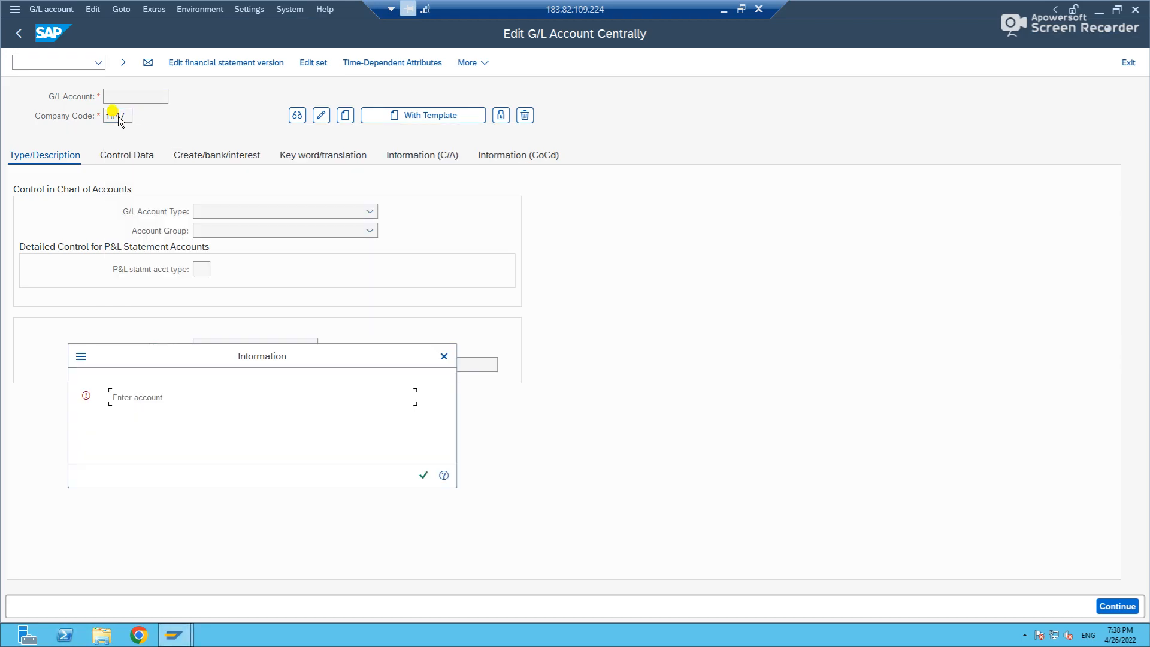
key(Return)
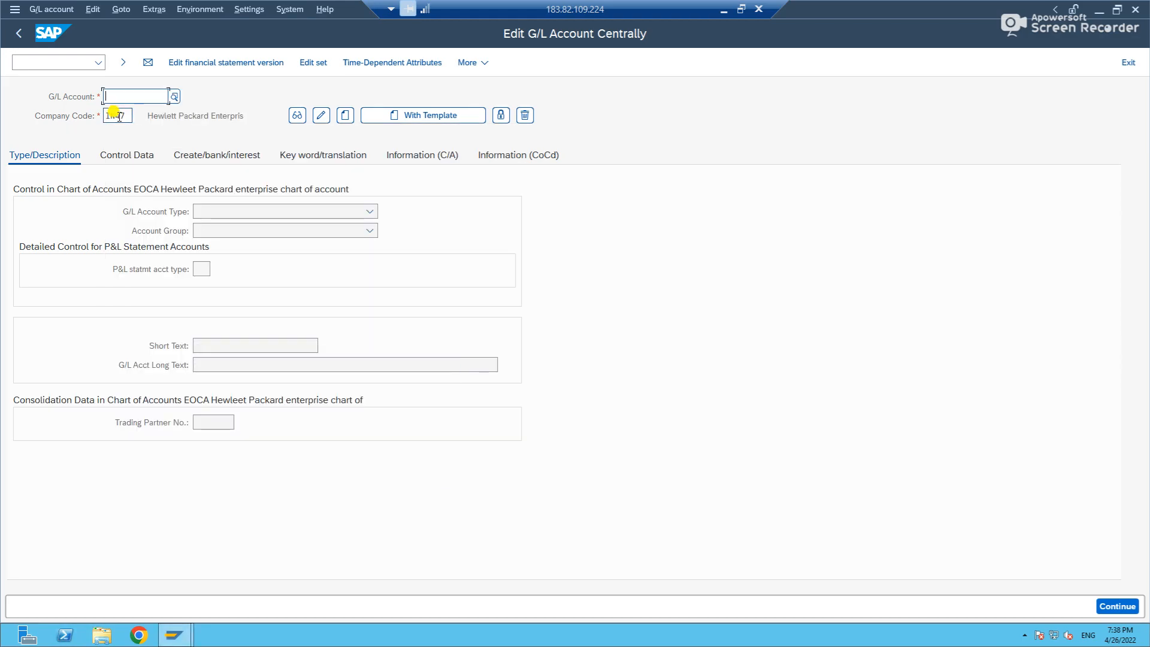
Change the hierarchy display setting to show accounts in the navigation tree and restart the transaction.
click(243, 9)
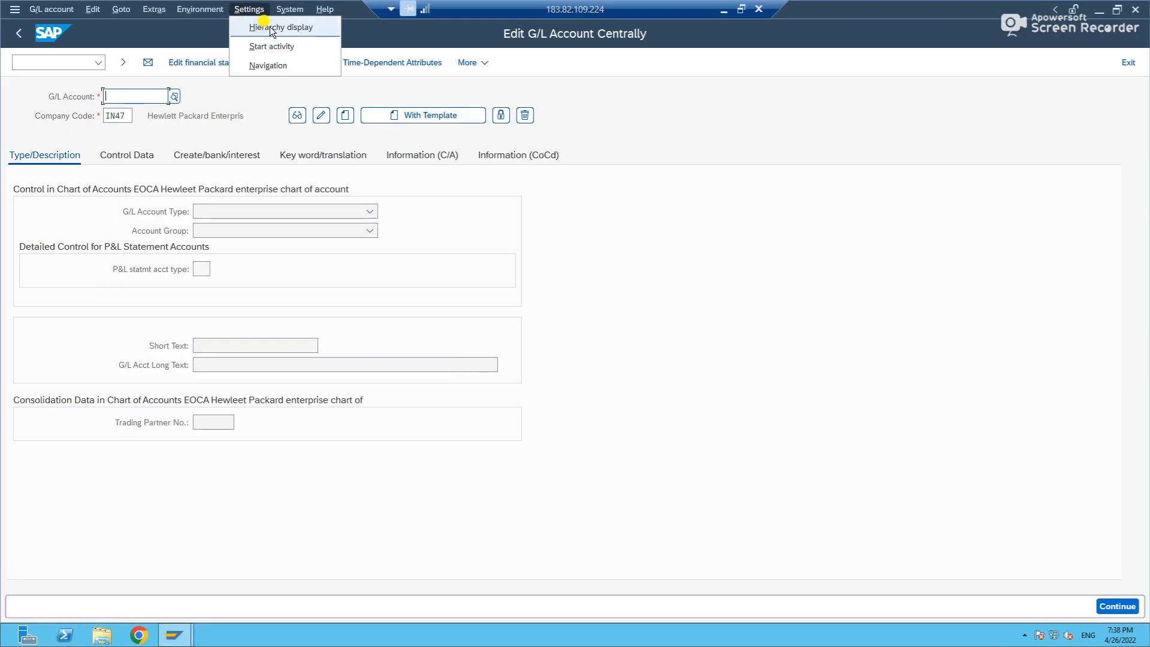
click(270, 27)
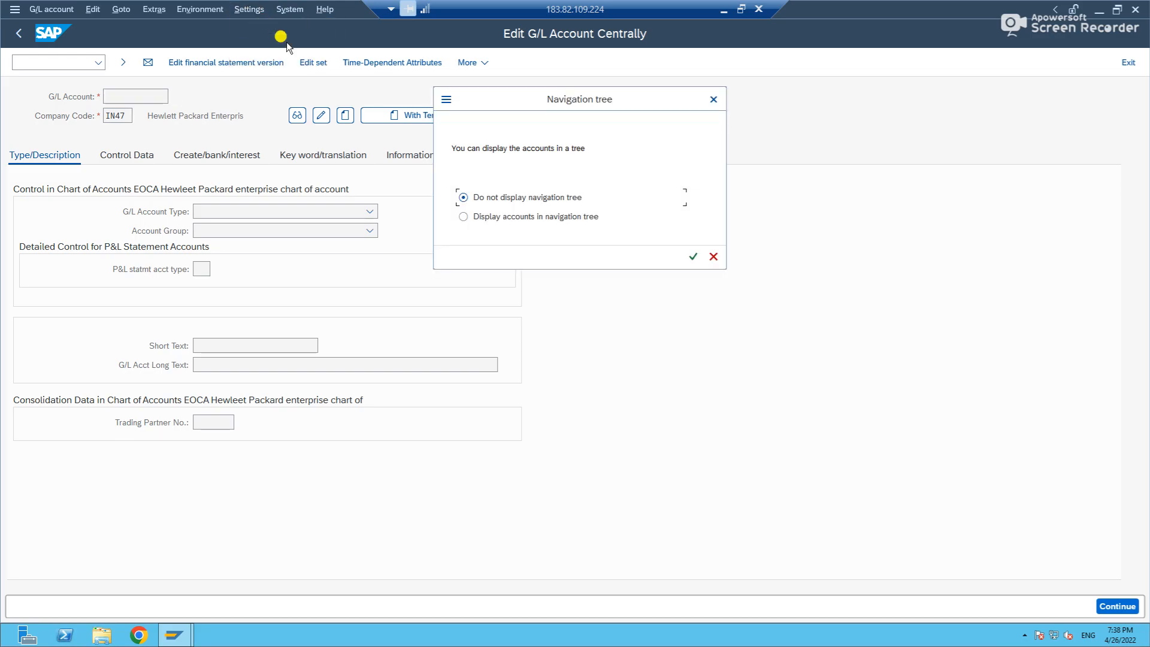
click(493, 218)
click(693, 256)
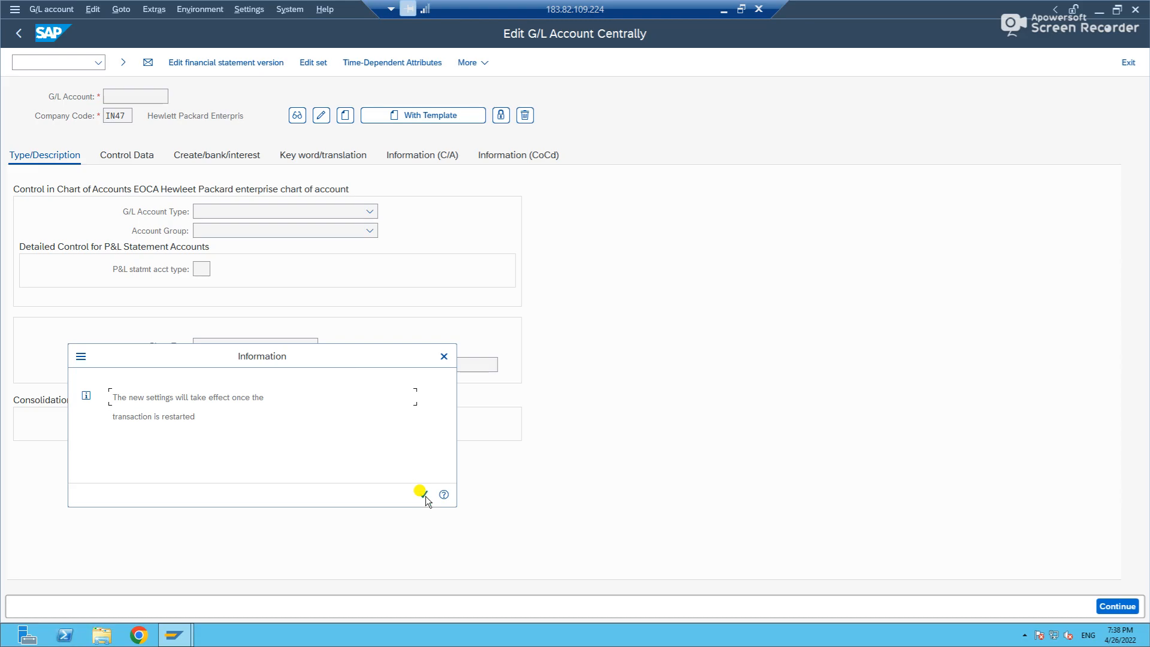
click(425, 495)
click(27, 62)
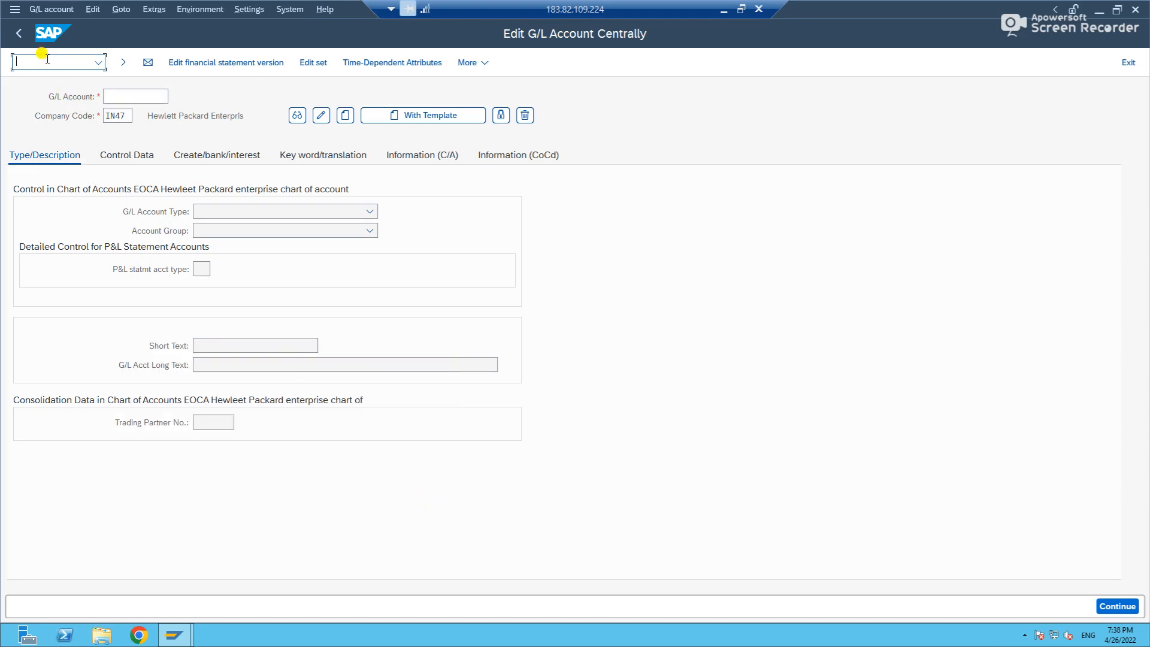
key(Return)
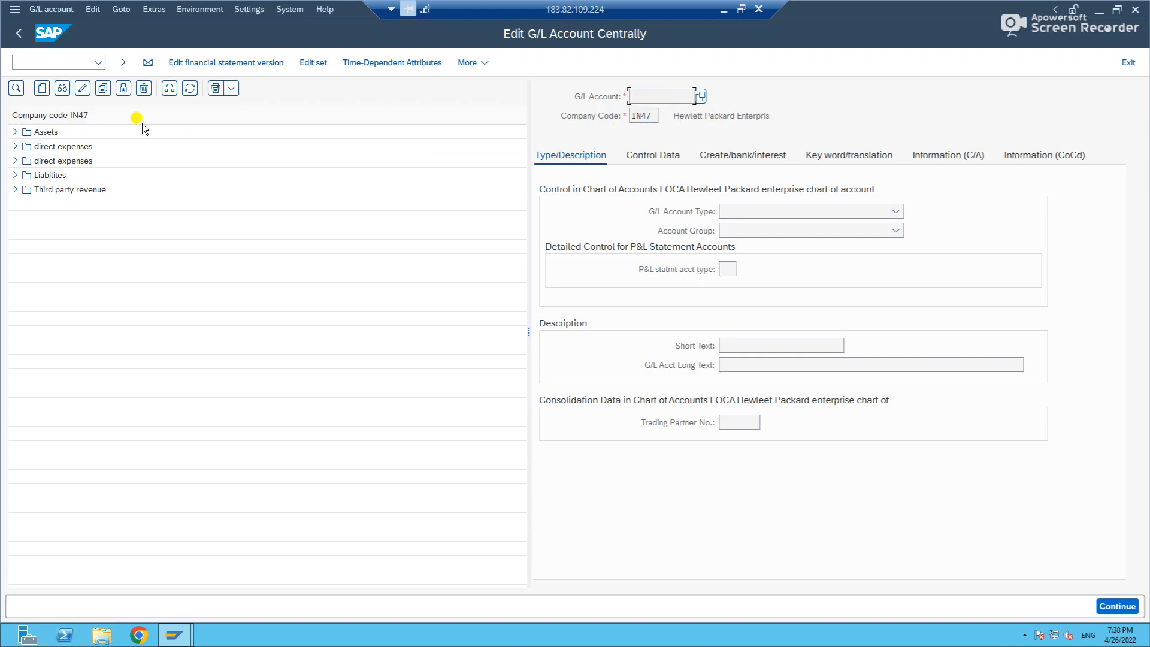
Narrow the account navigation tree and expand its Assets folder.
drag(529, 118, 235, 159)
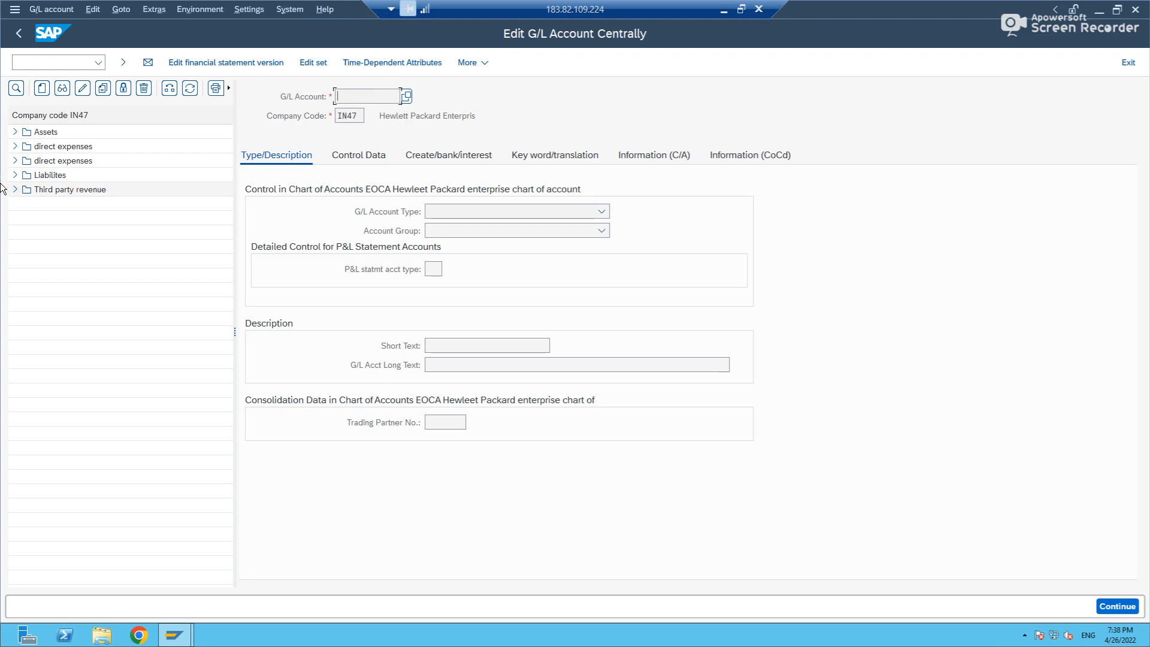
click(12, 134)
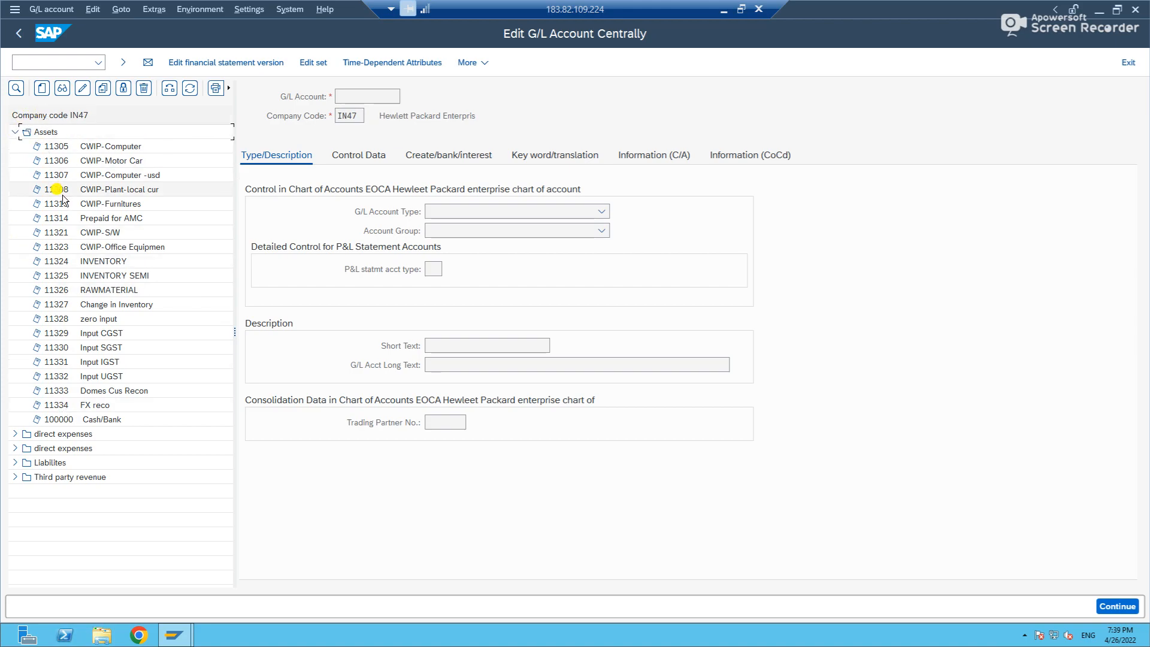
click(15, 132)
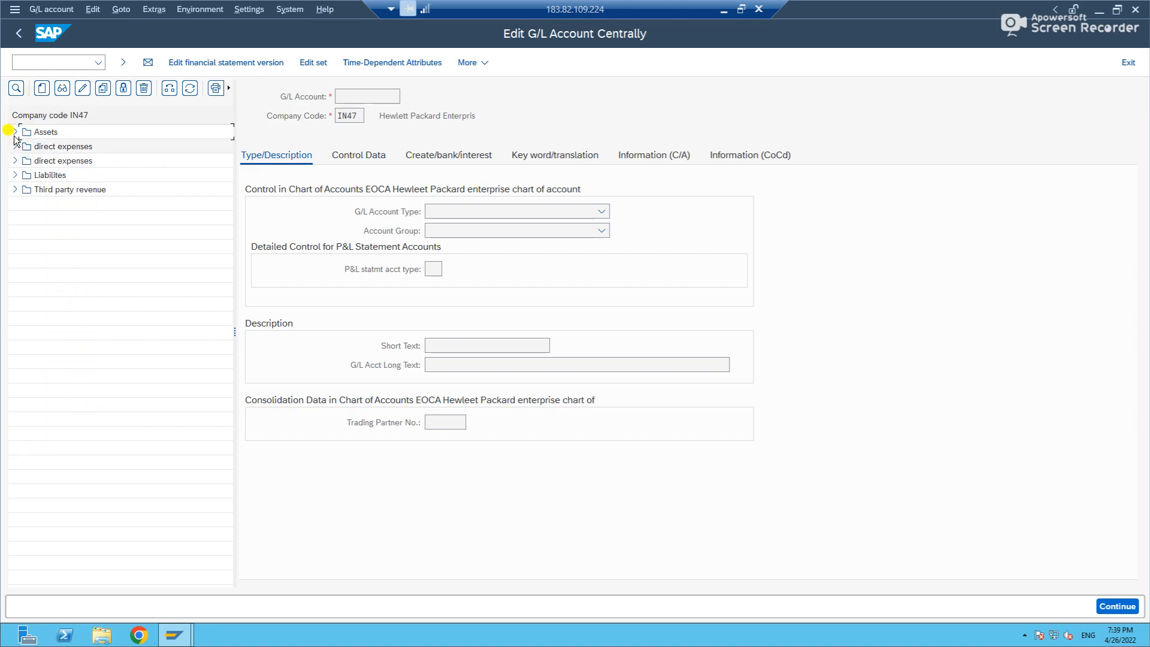
click(15, 132)
Start a new G/L account with number 11335 in company code IN47.
click(39, 90)
click(208, 223)
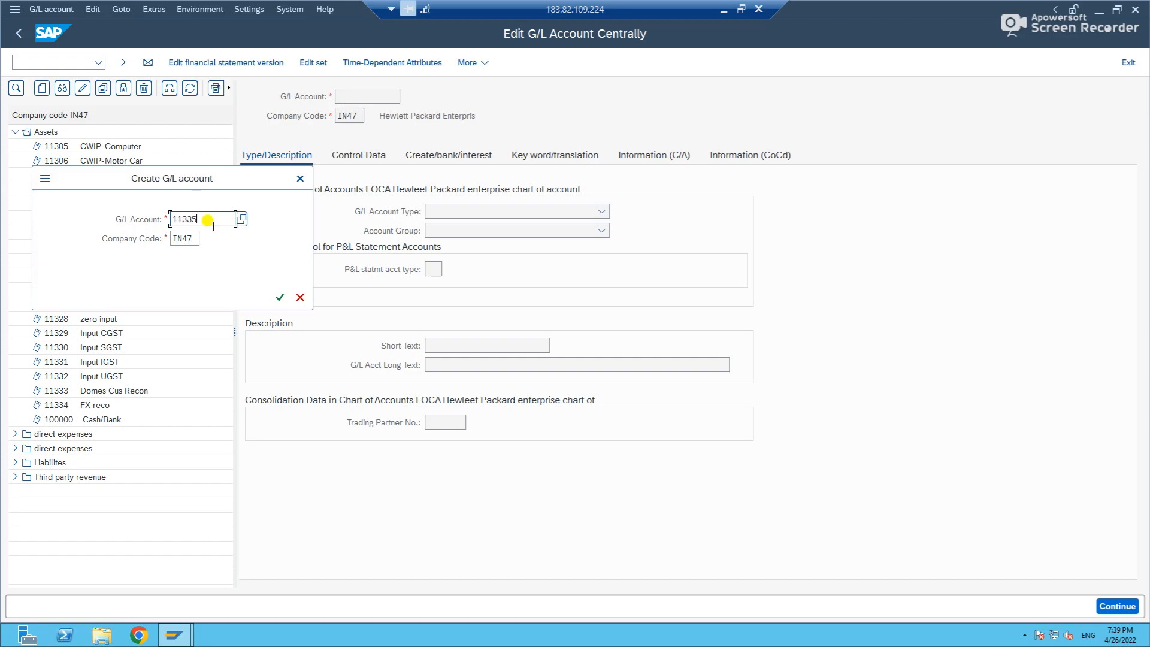
text(11335)
key(Return)
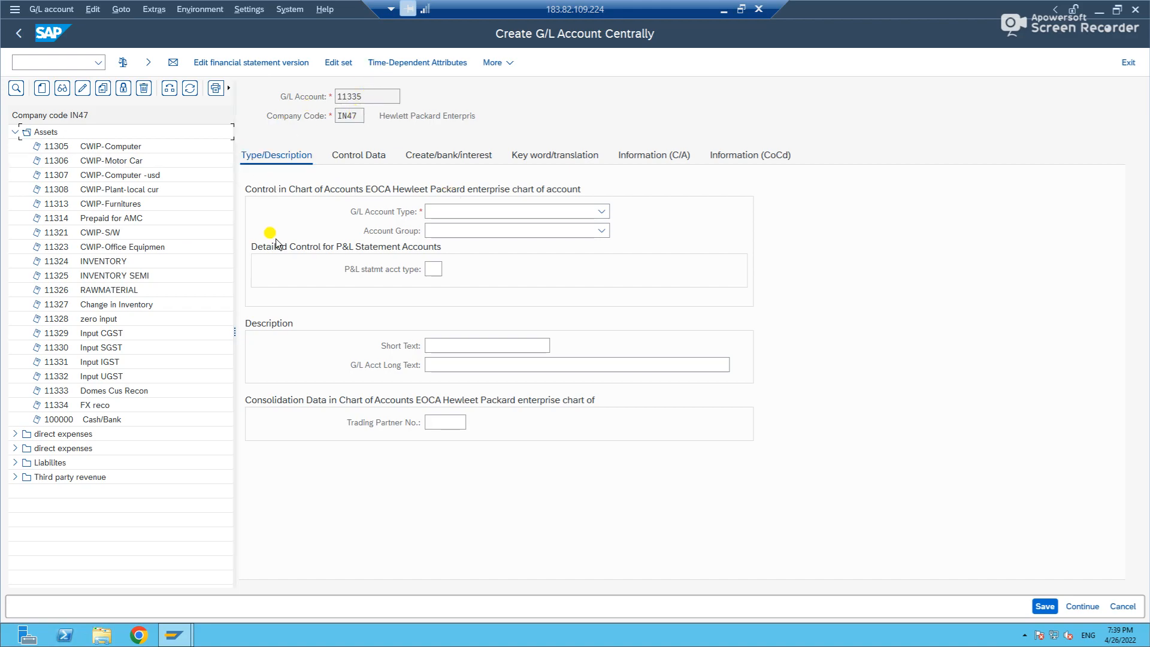
Set the new account's G/L account type to Balance Sheet Account and its account group to Assets.
click(450, 212)
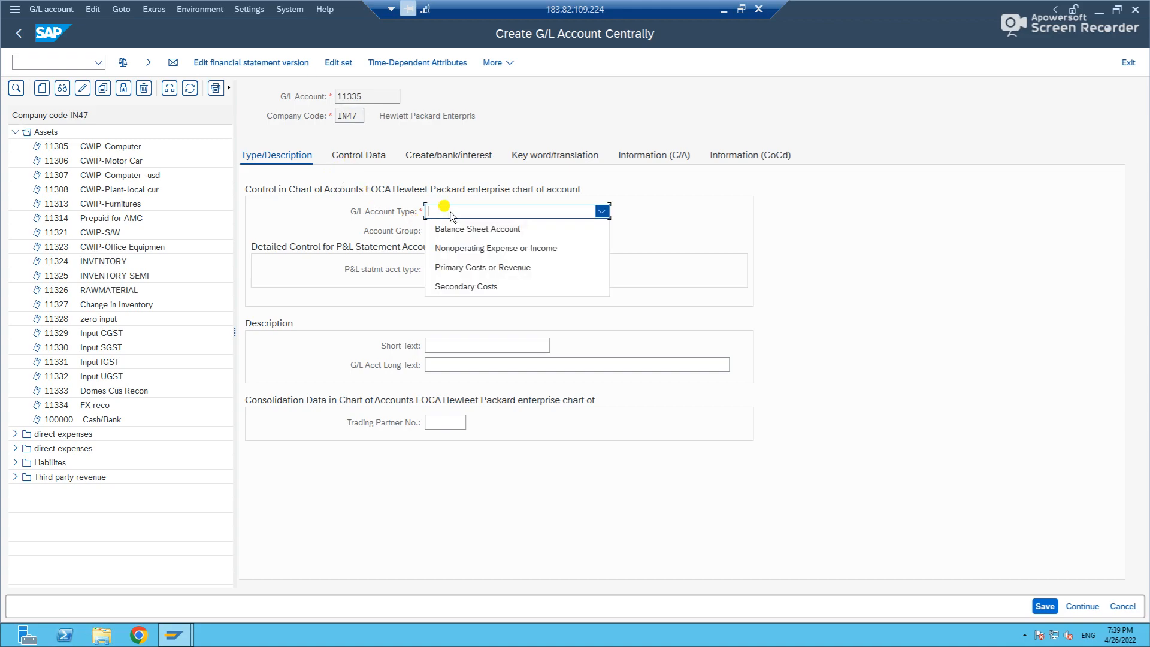
click(328, 202)
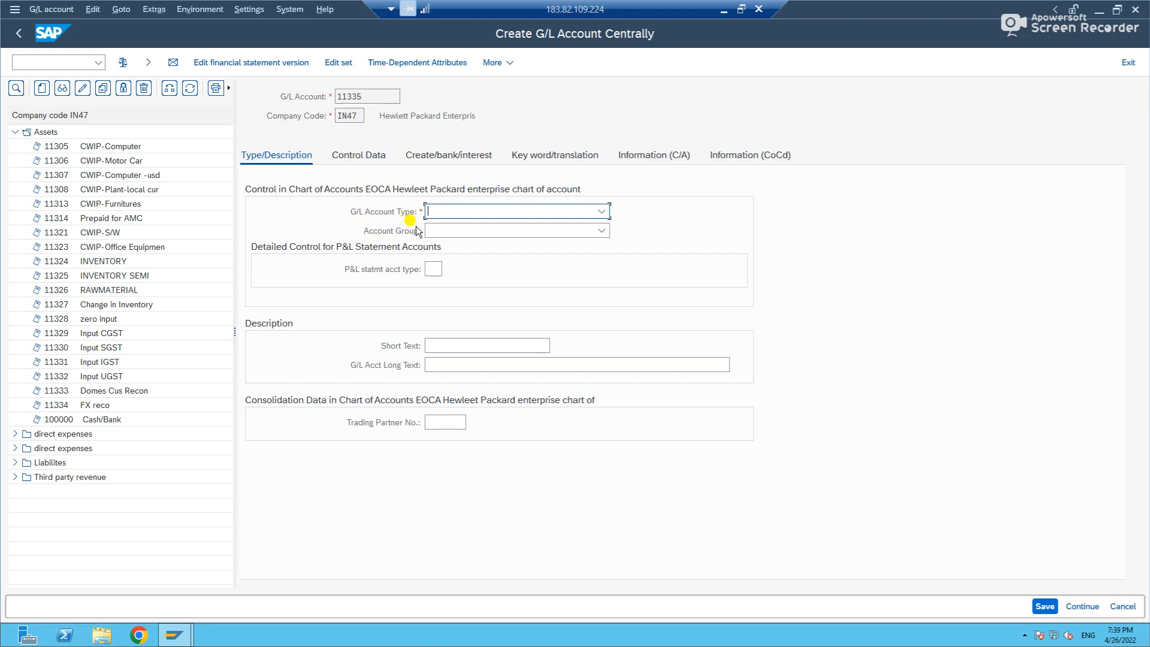
click(468, 208)
click(471, 228)
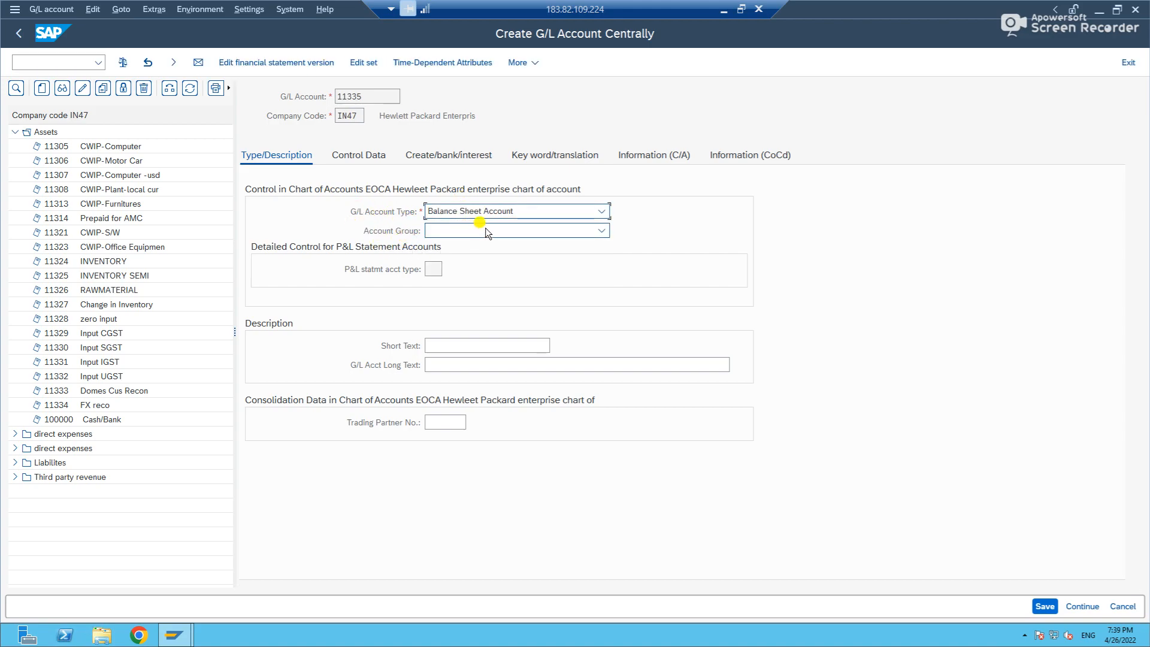
click(471, 232)
click(467, 251)
Enter Prepaid Expenses as both the short text and the G/L account long text.
click(466, 347)
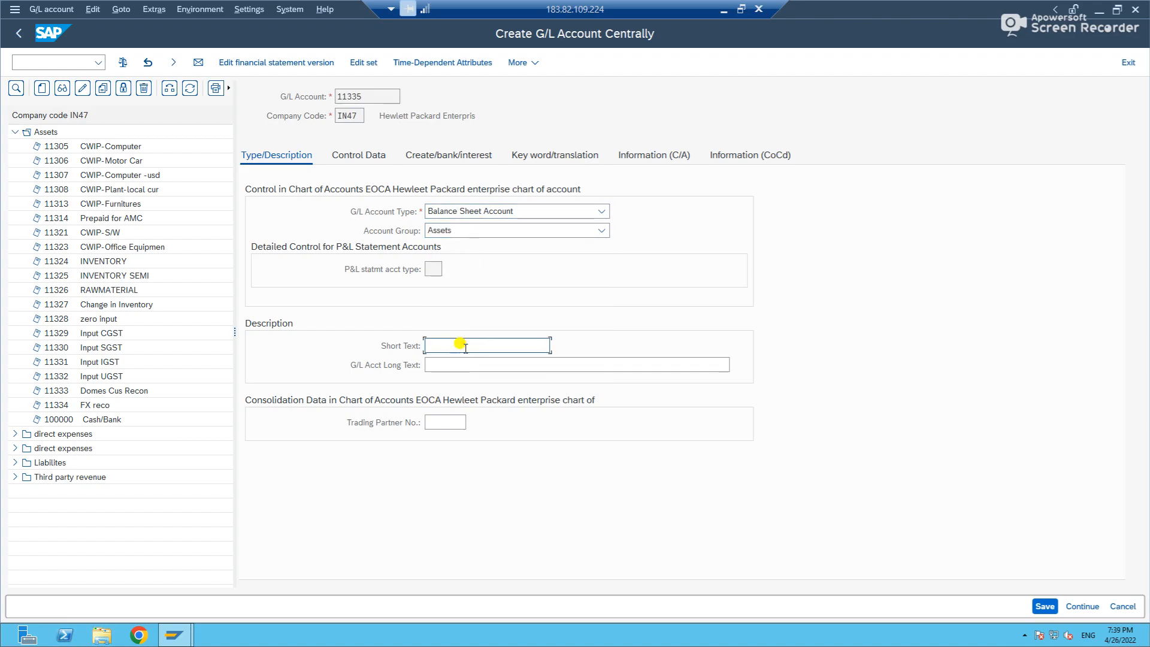
text(Test)
key(ctrl+a)
key(ctrl+c)
key(Tab)
key(ctrl+v)
key(Return)
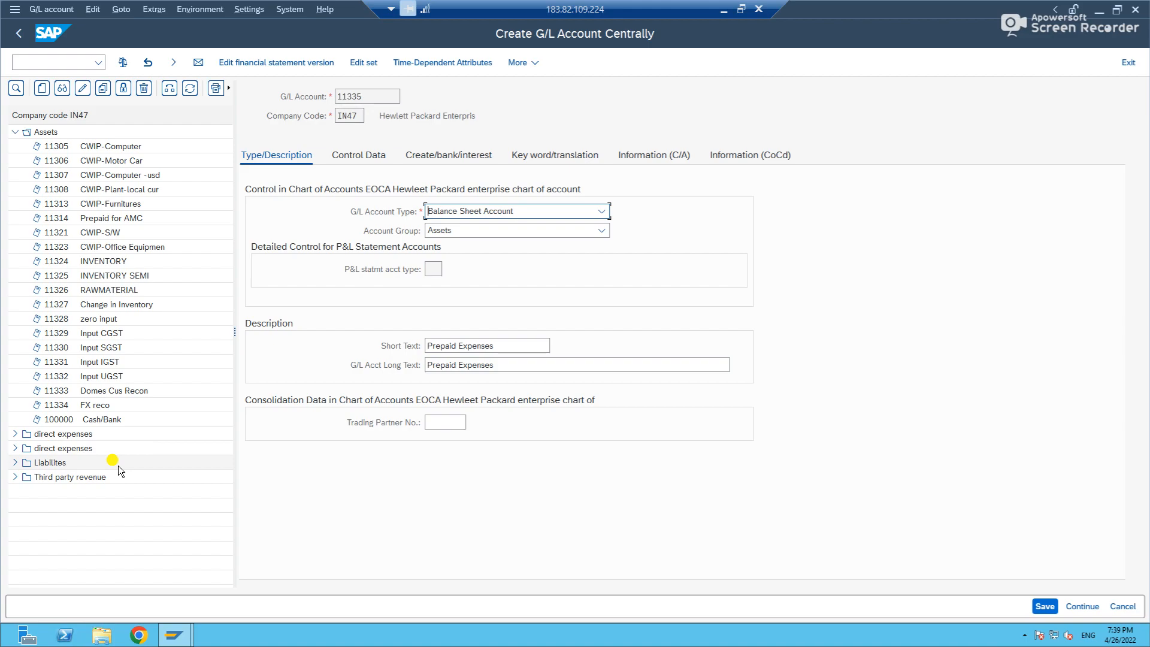
Review the new account's type, control data and document creation settings, including the account currency.
click(437, 268)
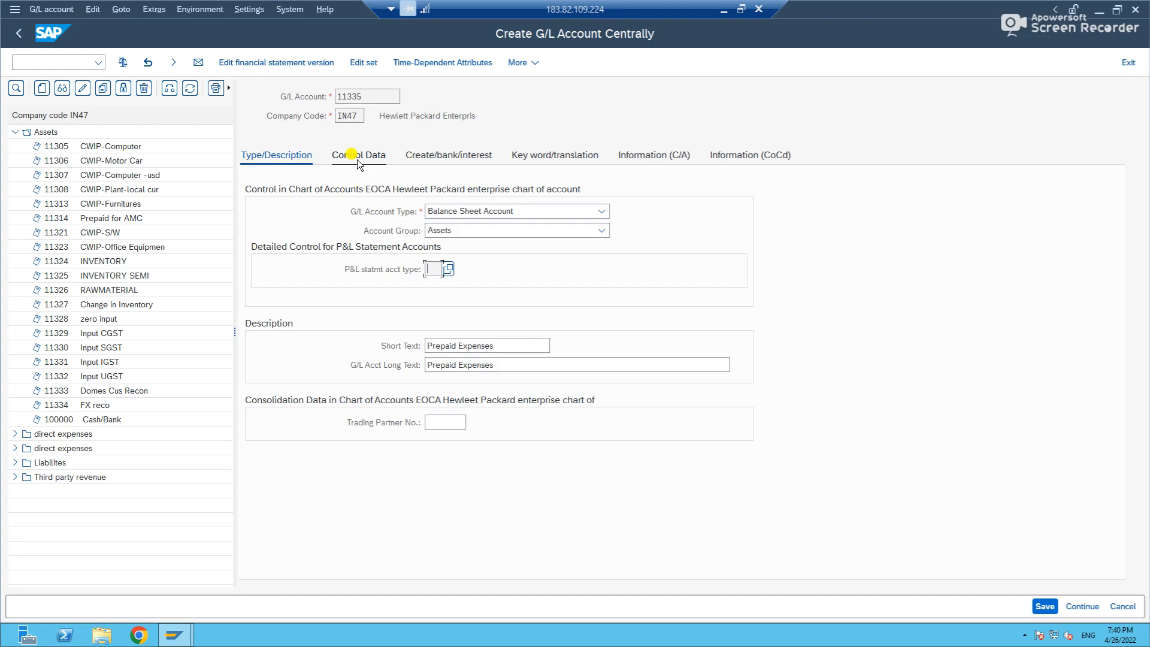
drag(361, 96, 307, 95)
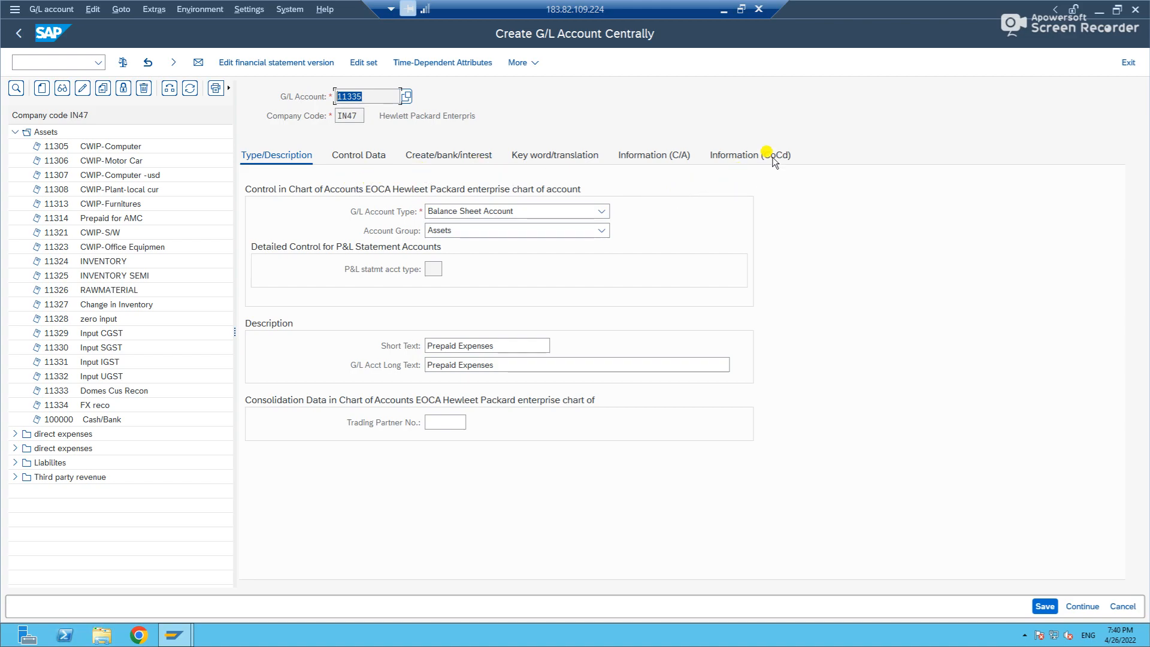
click(378, 160)
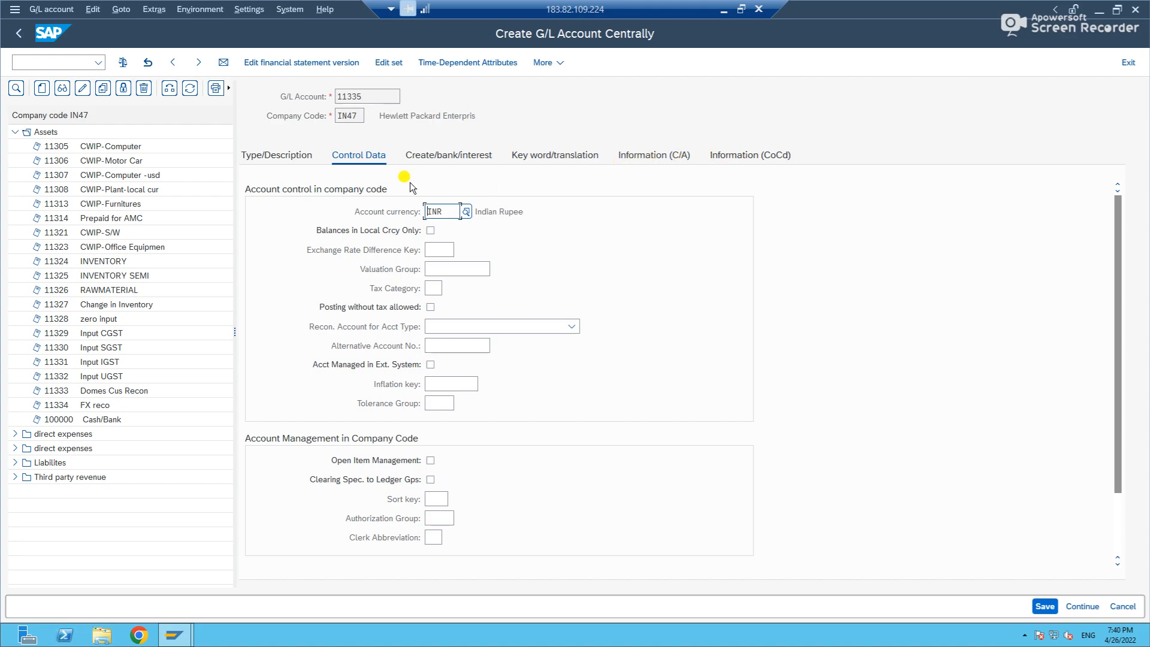
click(279, 162)
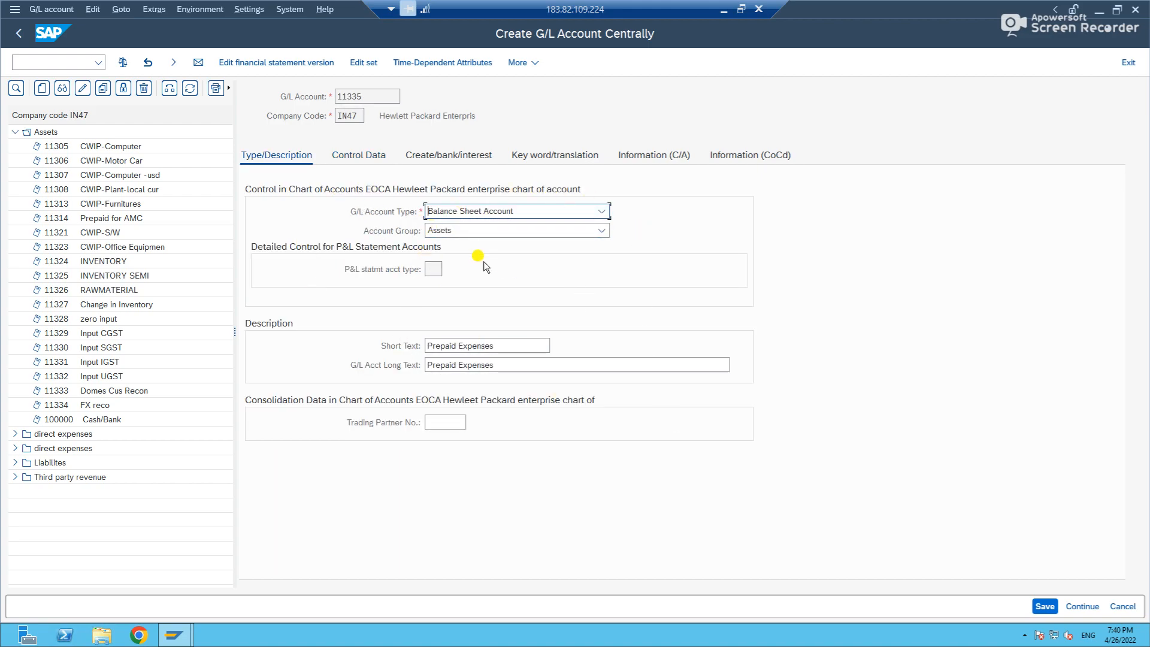
click(345, 157)
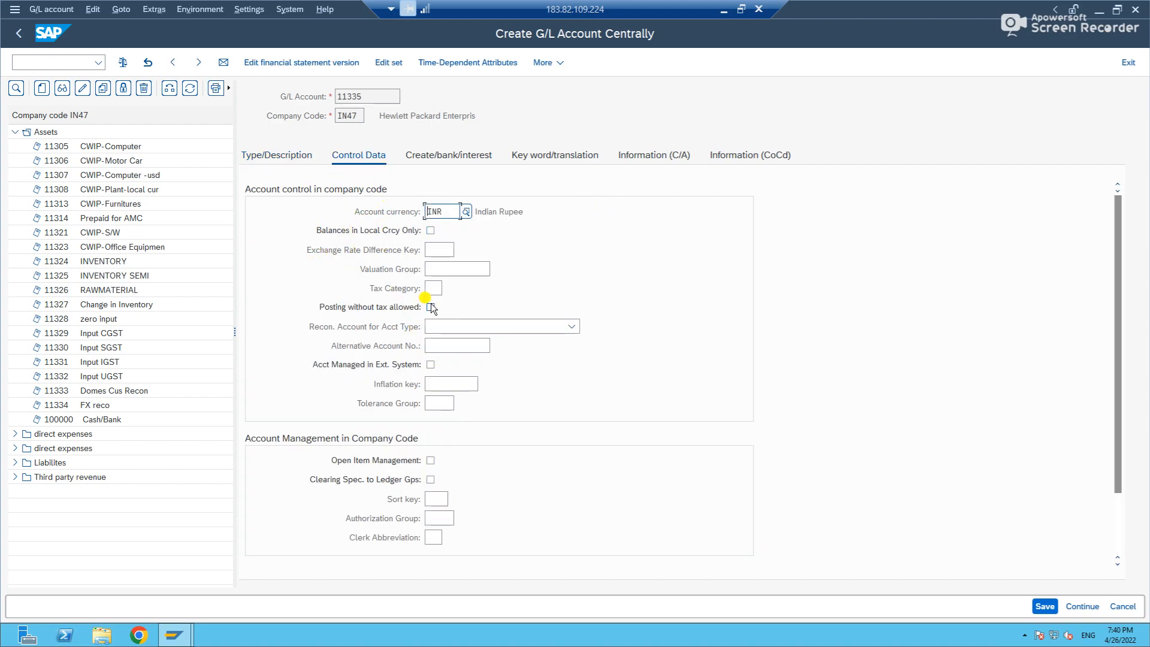
click(470, 159)
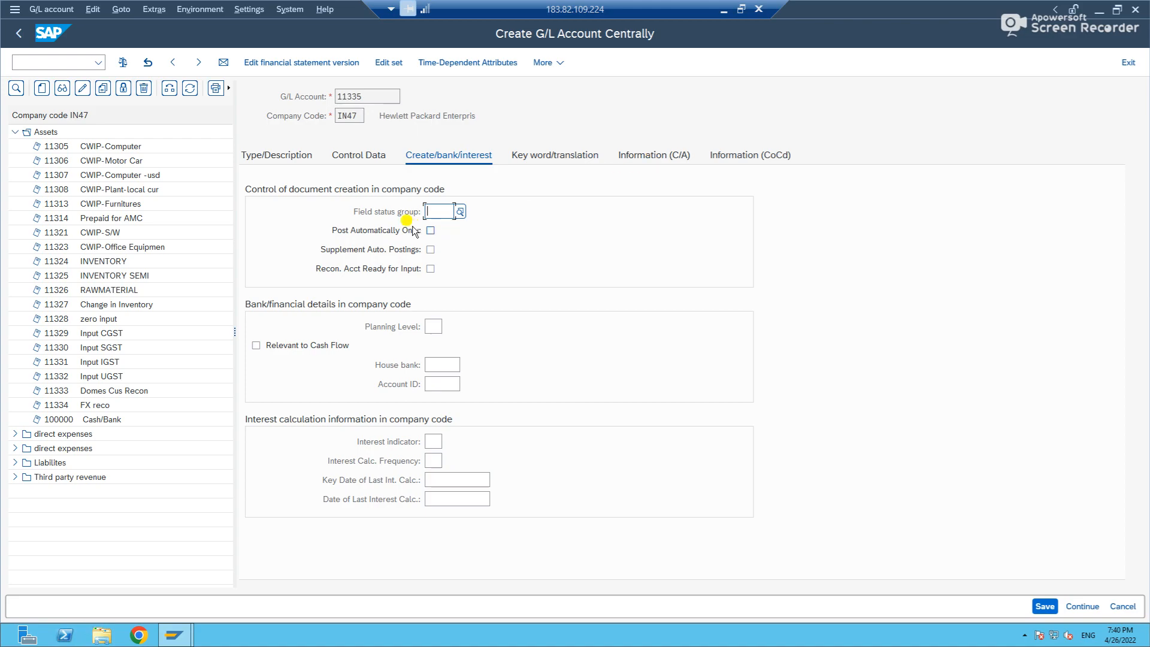
click(348, 158)
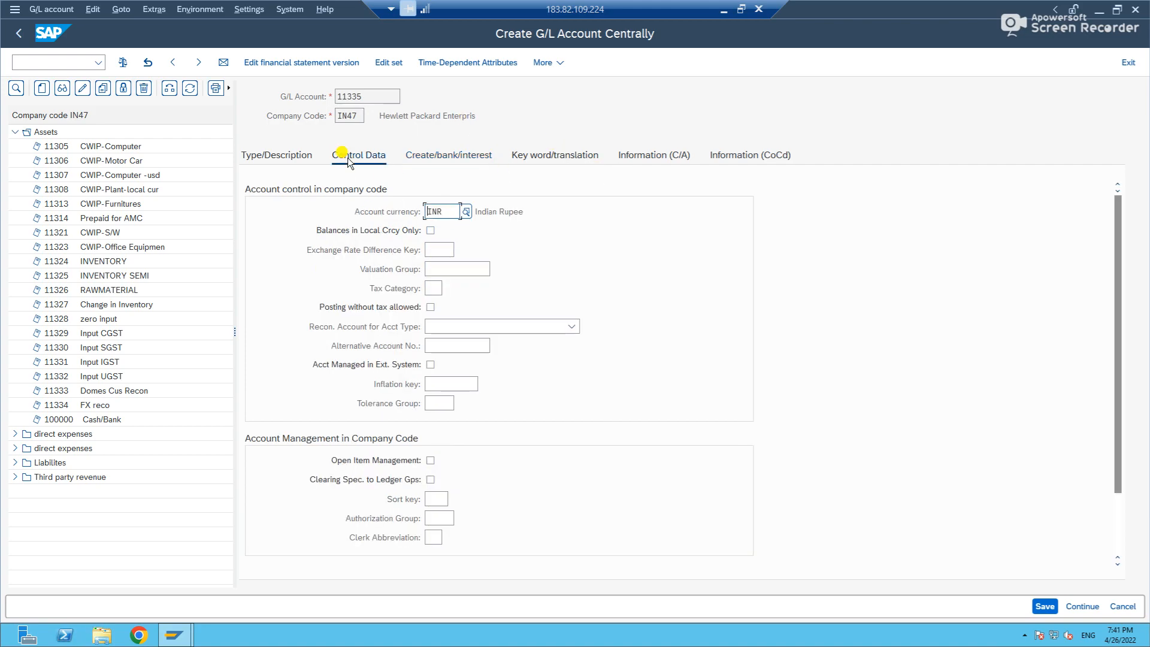
double_click(356, 114)
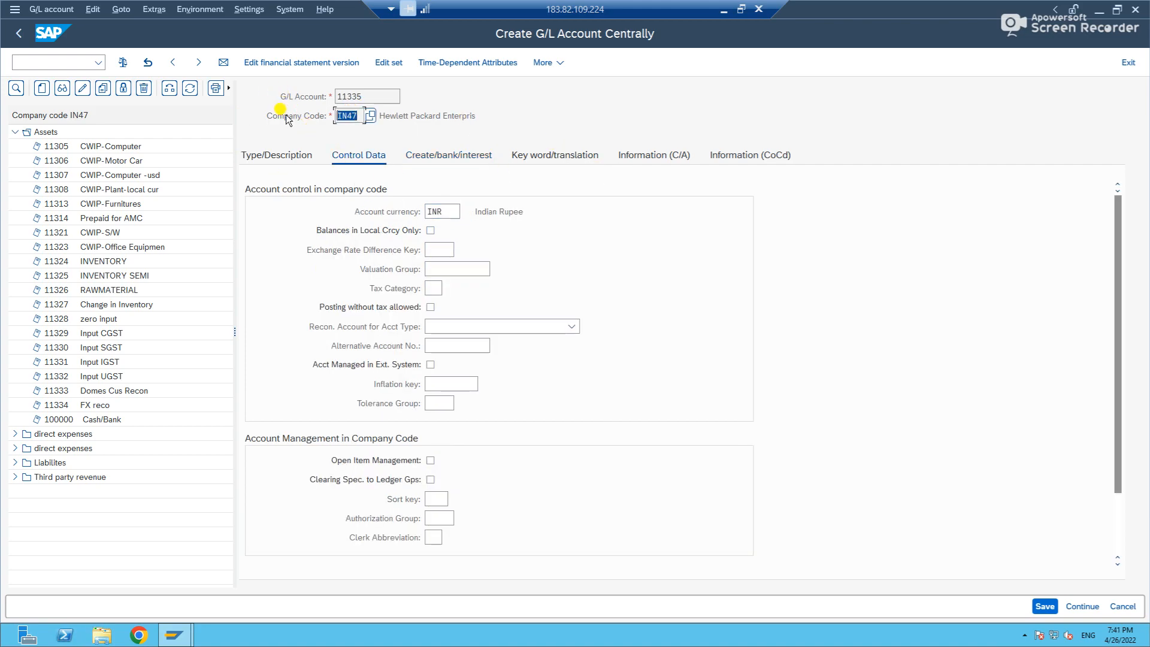
click(451, 211)
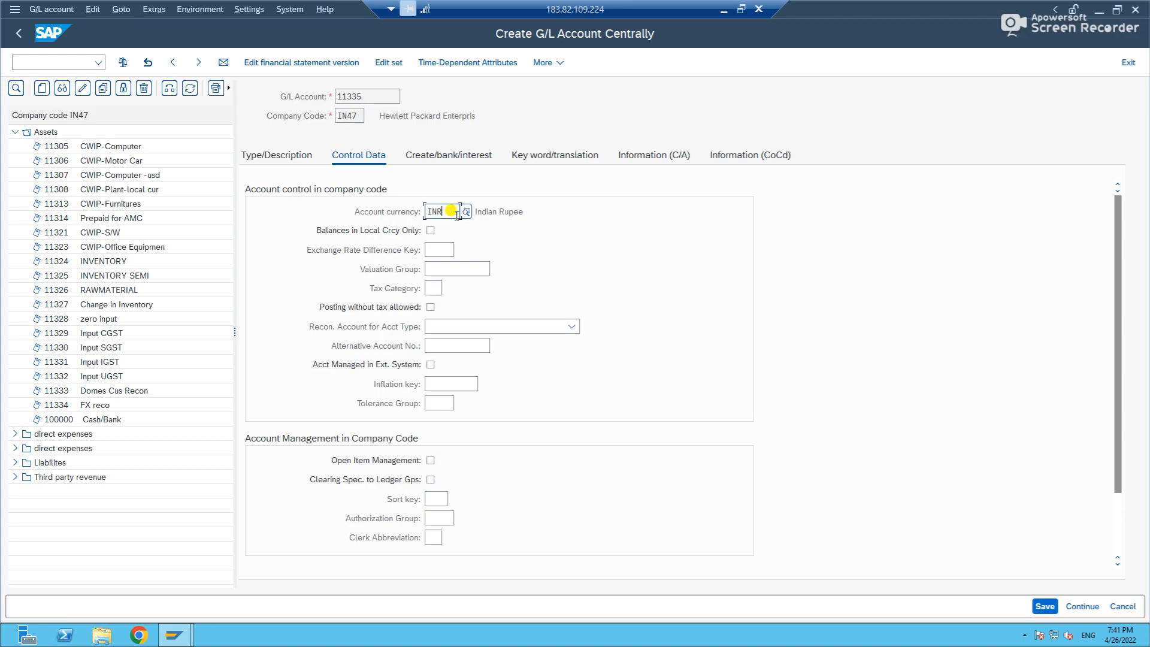
Set the account's field status group to G001, General (with text, assignment).
click(449, 154)
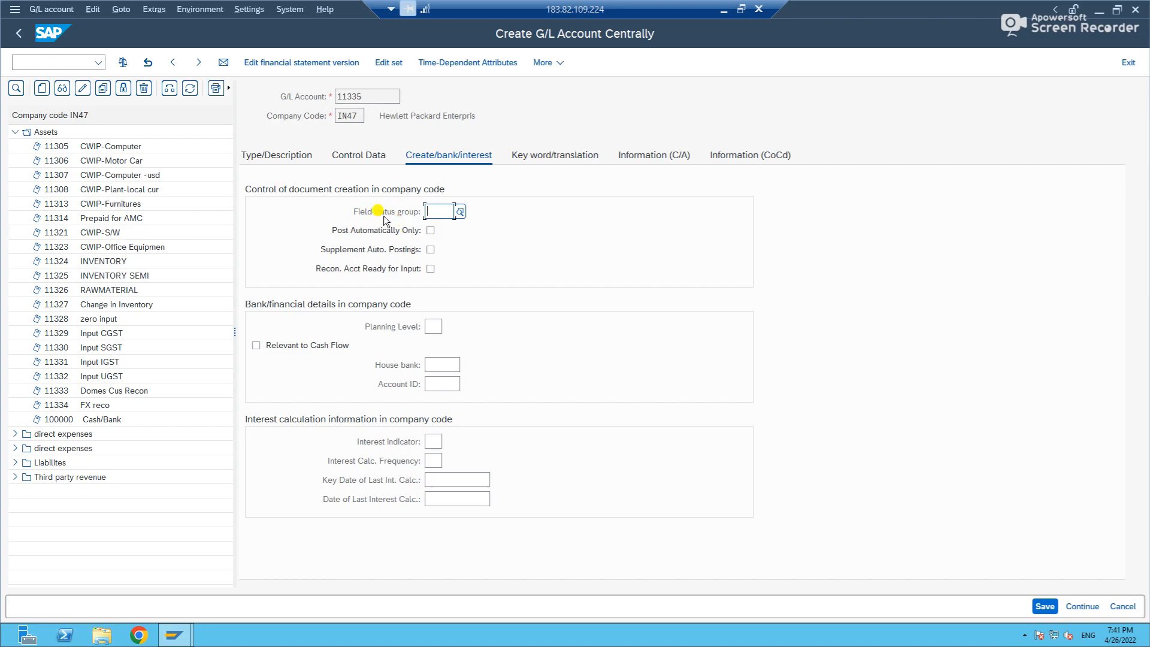
click(459, 213)
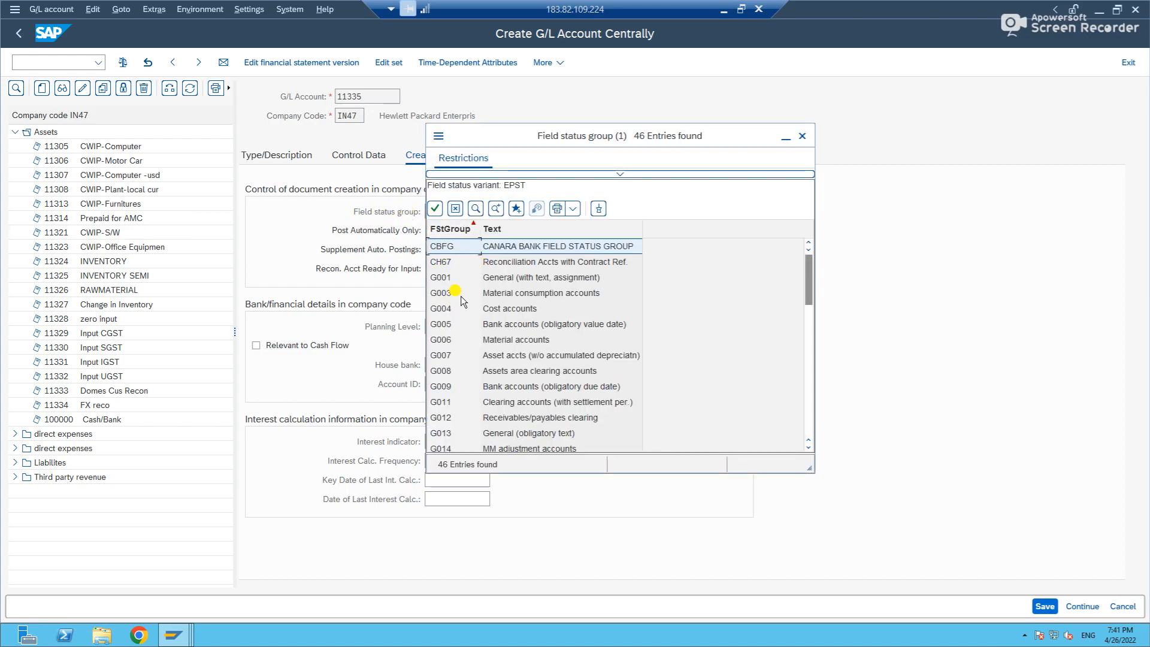
double_click(446, 277)
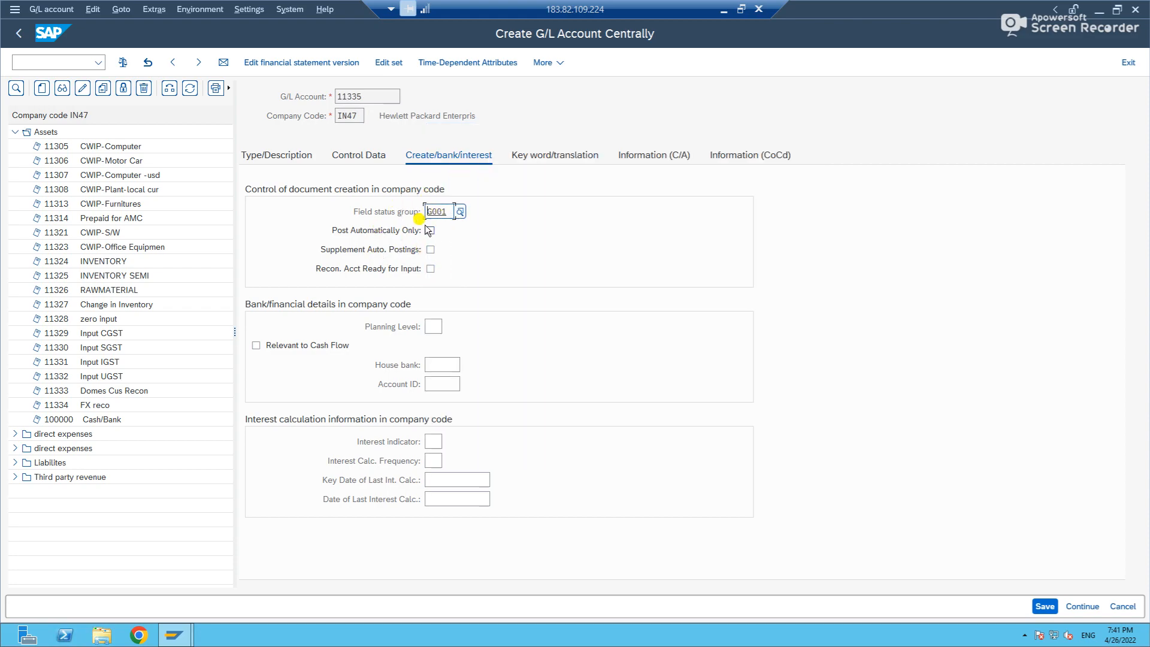
Recheck the control data and type settings, then save the new G/L account and accept the local currency warning.
click(347, 154)
click(286, 157)
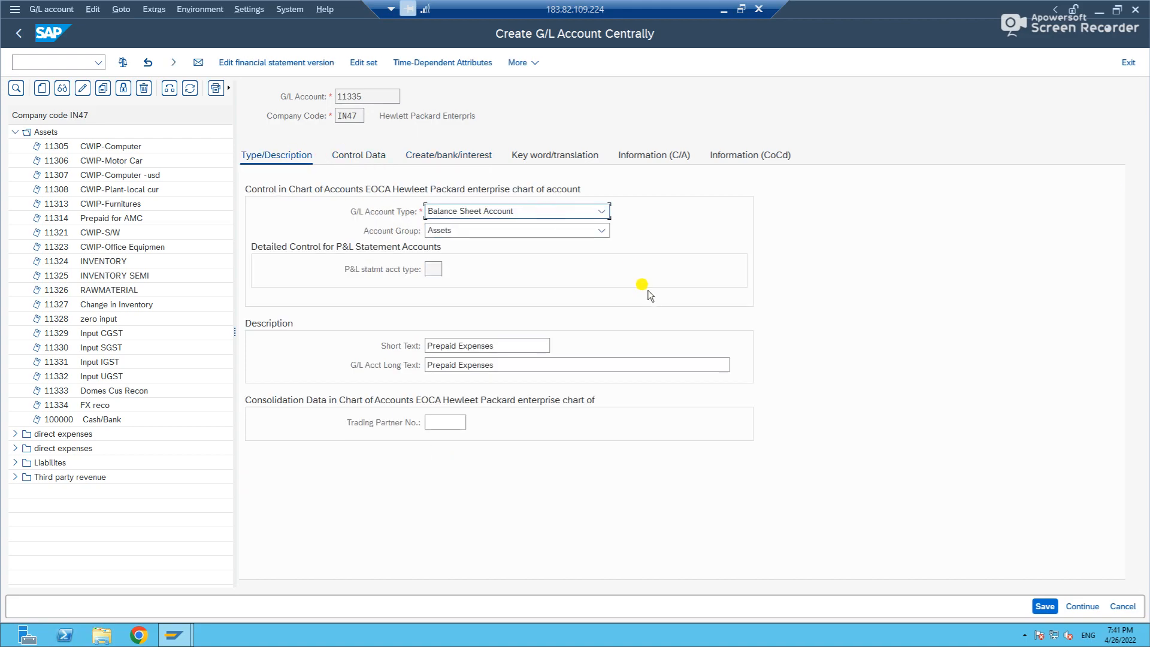
click(1046, 606)
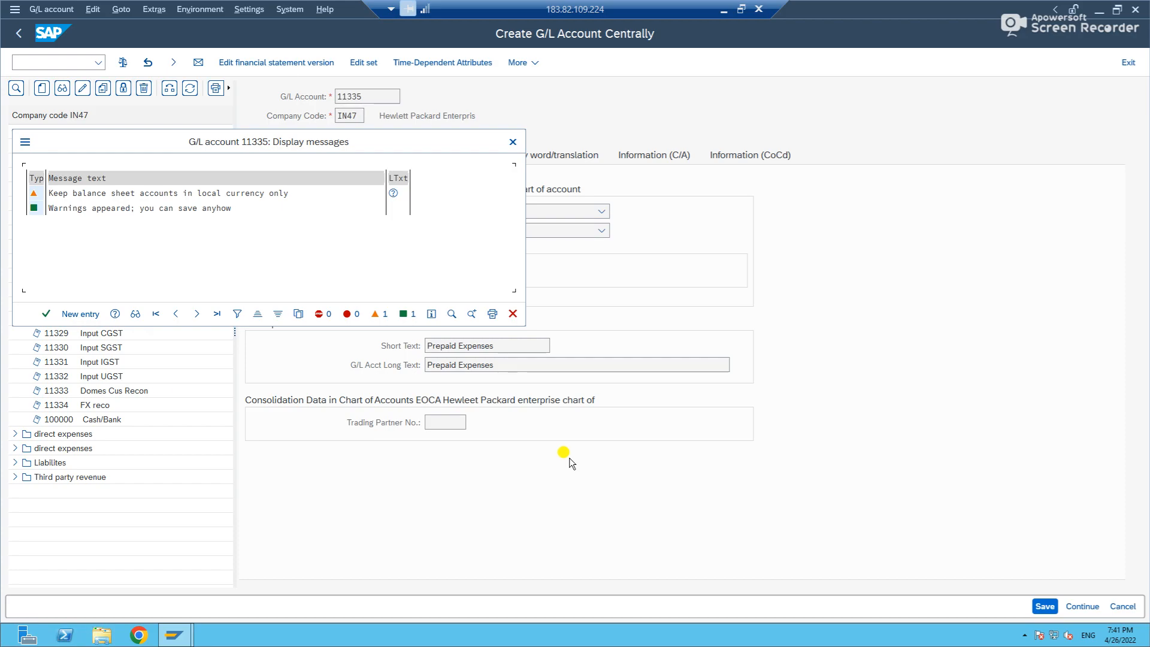
click(46, 314)
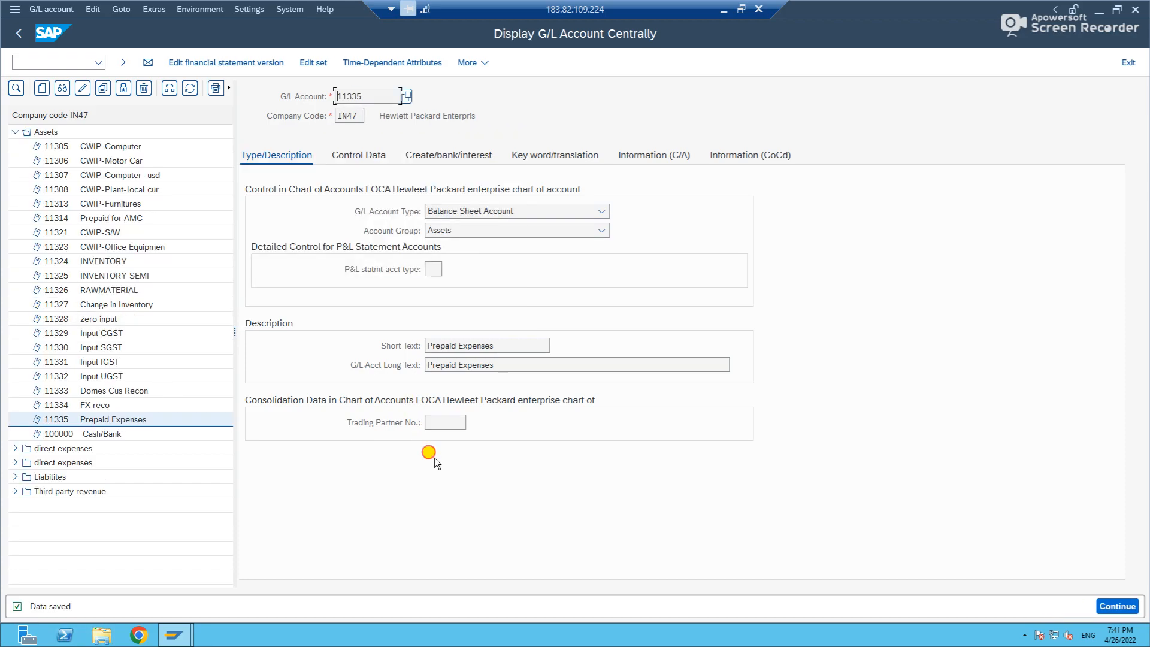
Open the table display transaction SE16N in a new session.
key(ctrl+slash)
text(/ose16n)
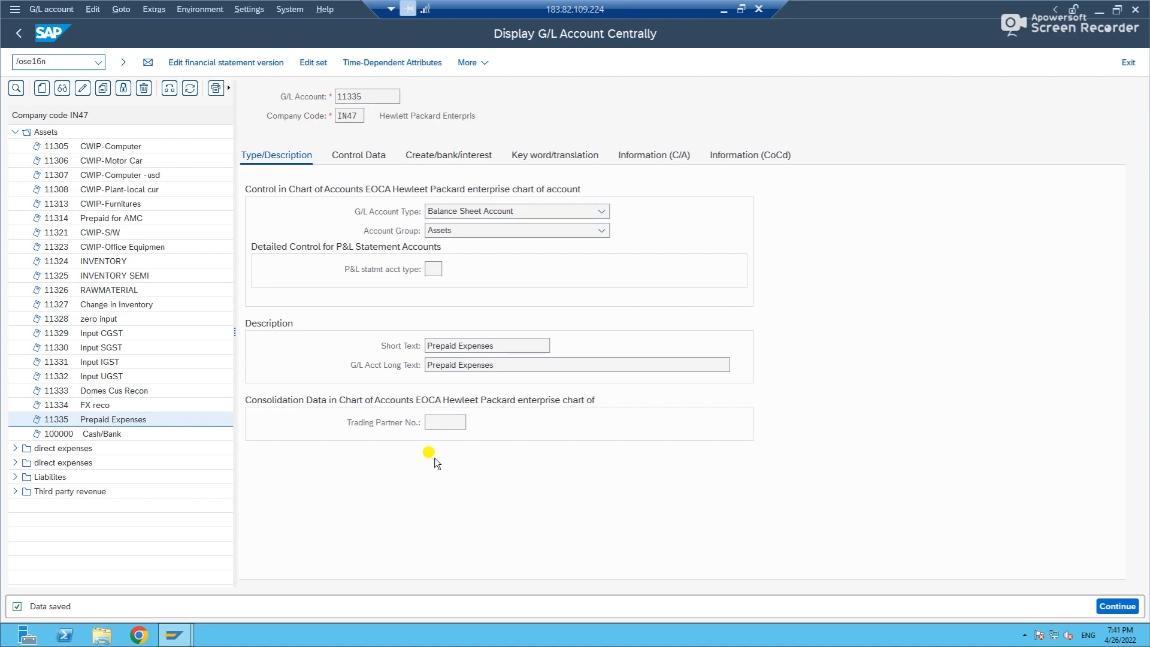
key(Return)
Load table SKA1 in the general table display and check its description.
click(172, 97)
key(BackSpace)
key(BackSpace)
key(BackSpace)
key(BackSpace)
text(s)
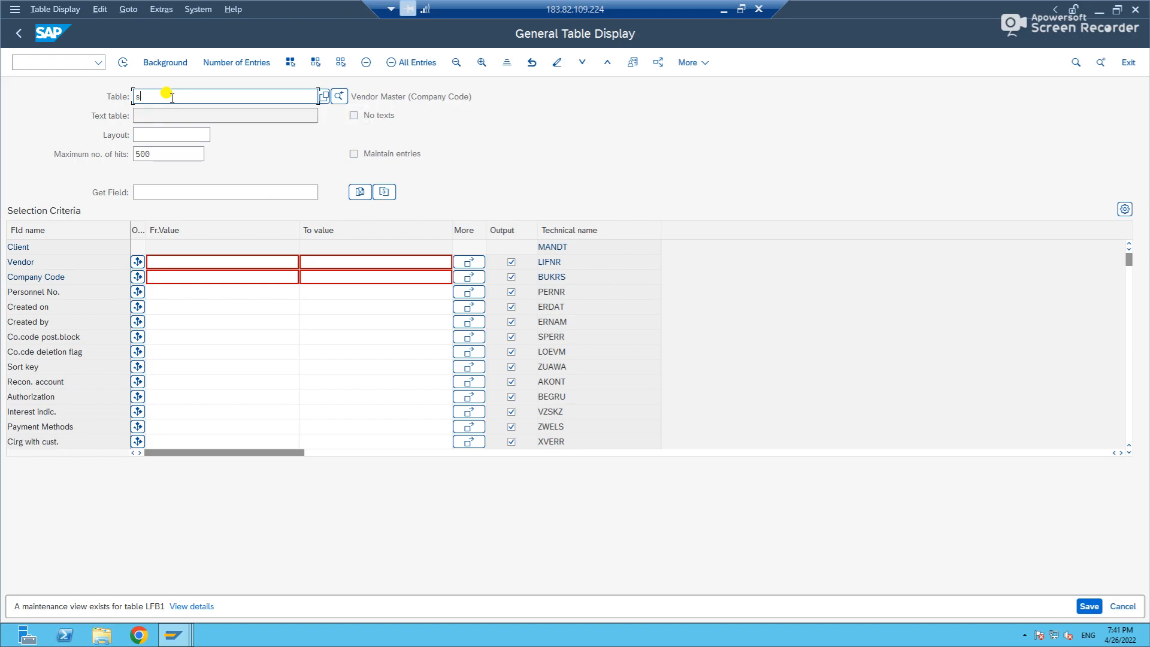
text(ka1)
key(Return)
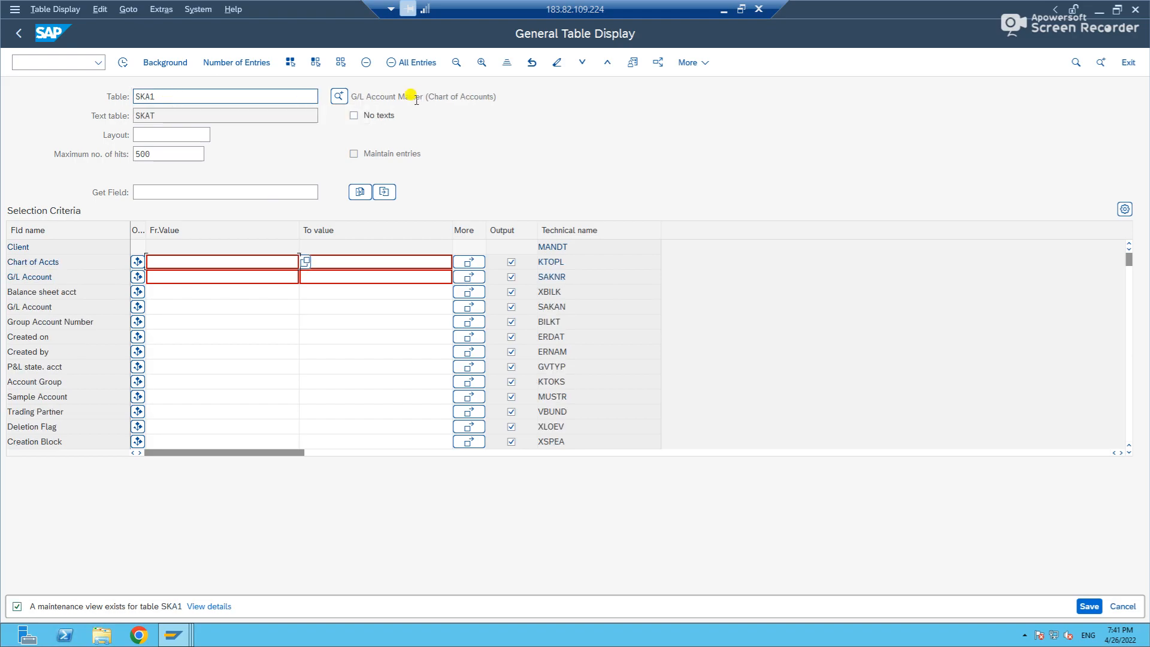
drag(498, 96, 345, 94)
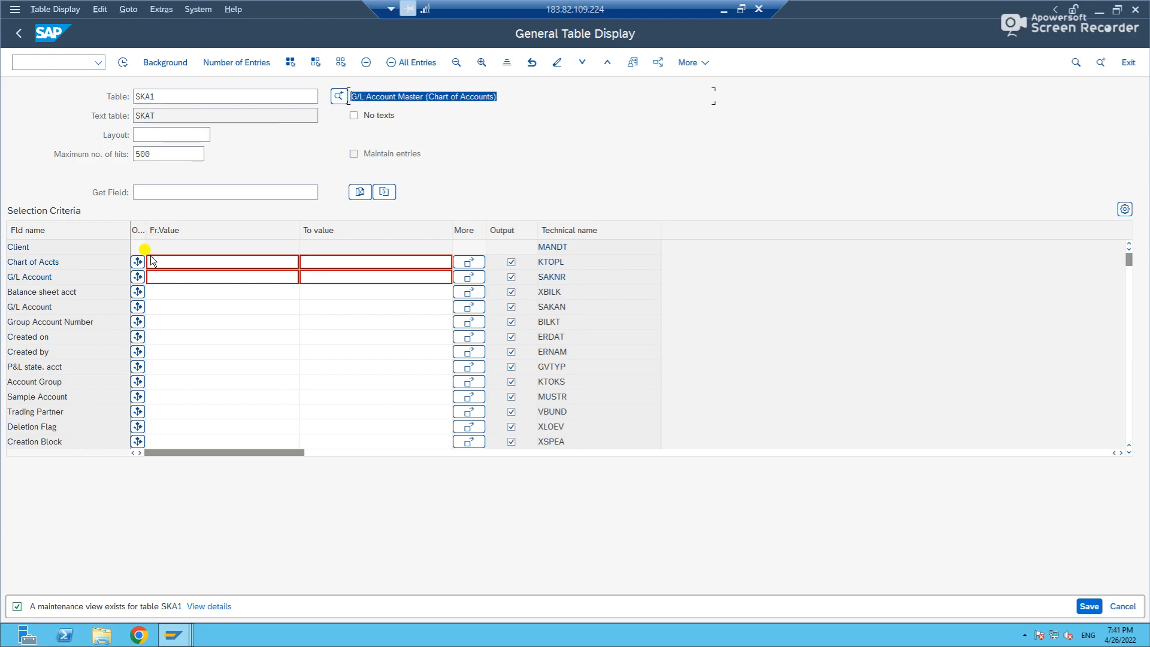
Restrict the SKA1 selection to G/L account 11335 and chart of accounts TOCA, and run it.
click(175, 275)
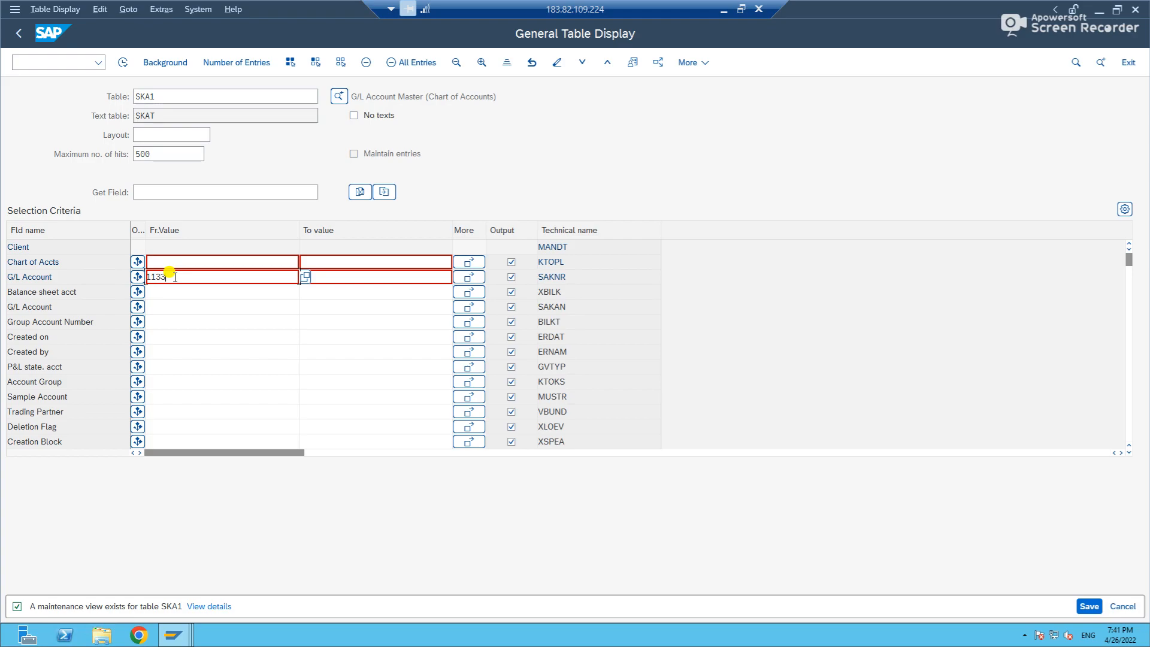
text(11335)
click(173, 260)
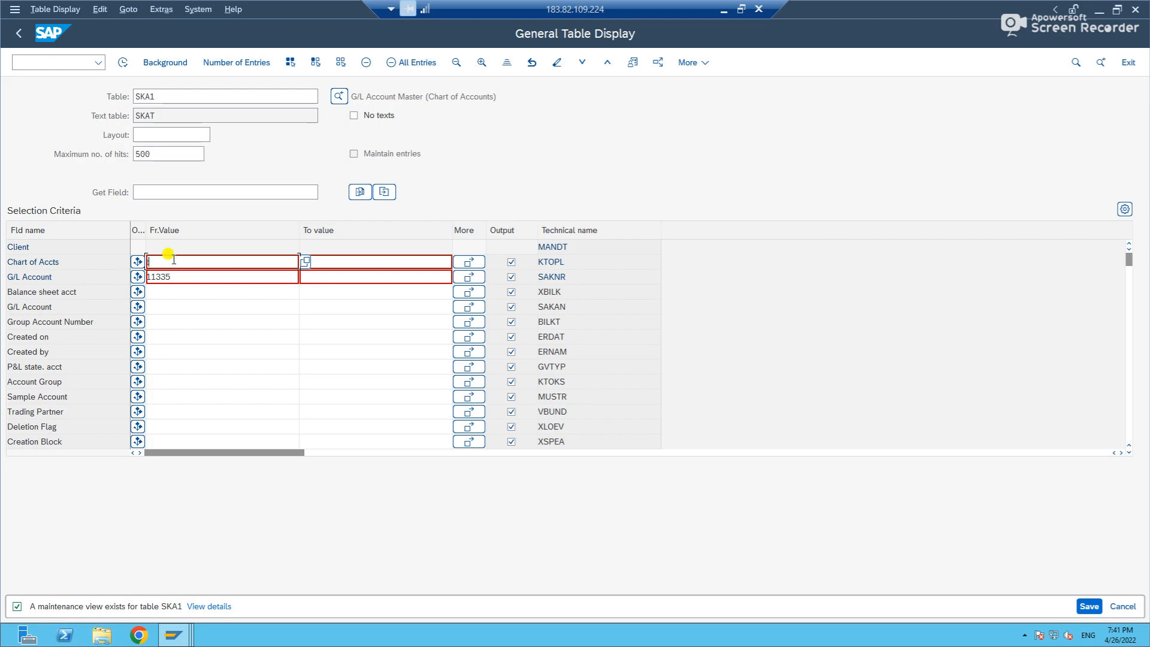
text(toca)
key(Return)
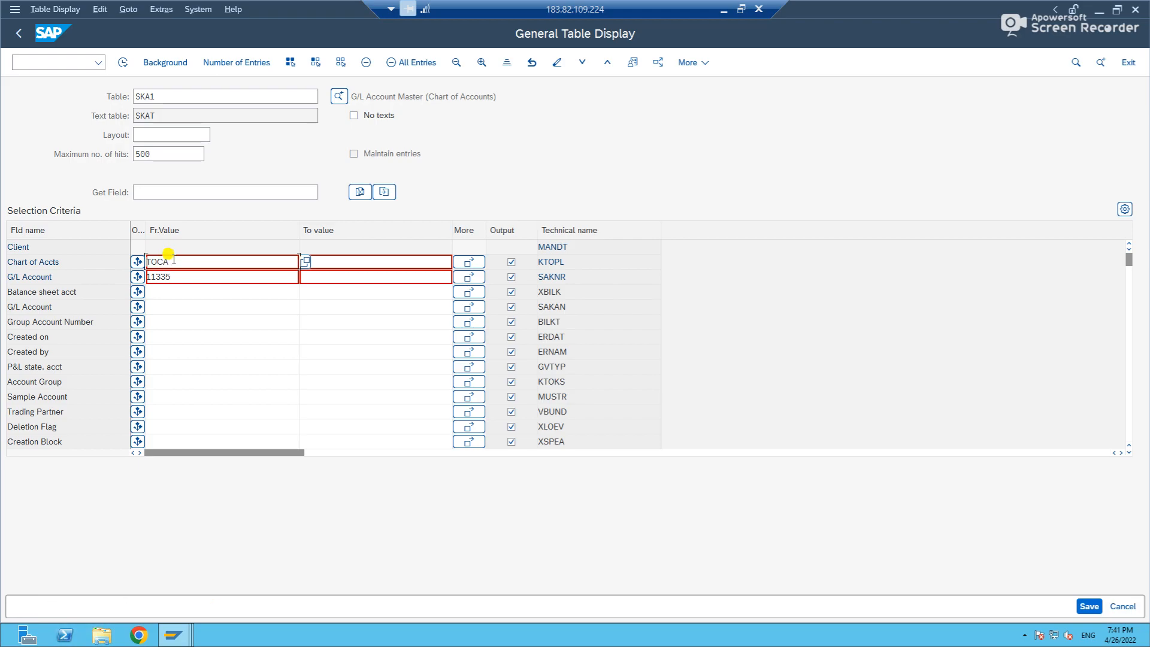
click(121, 67)
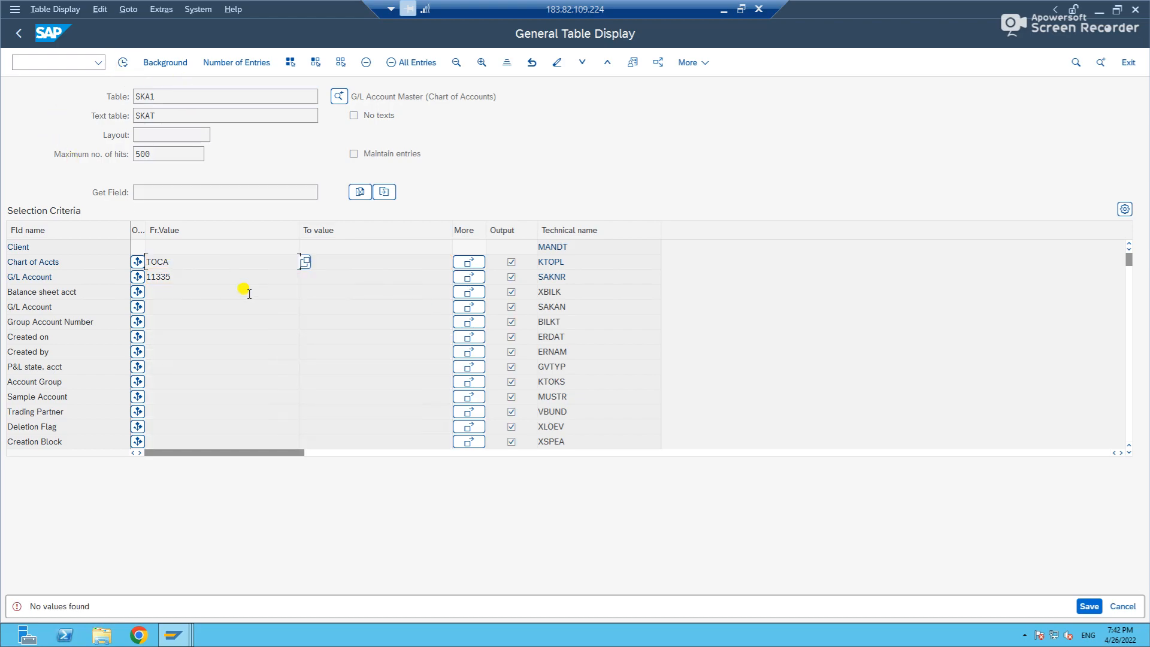
click(162, 262)
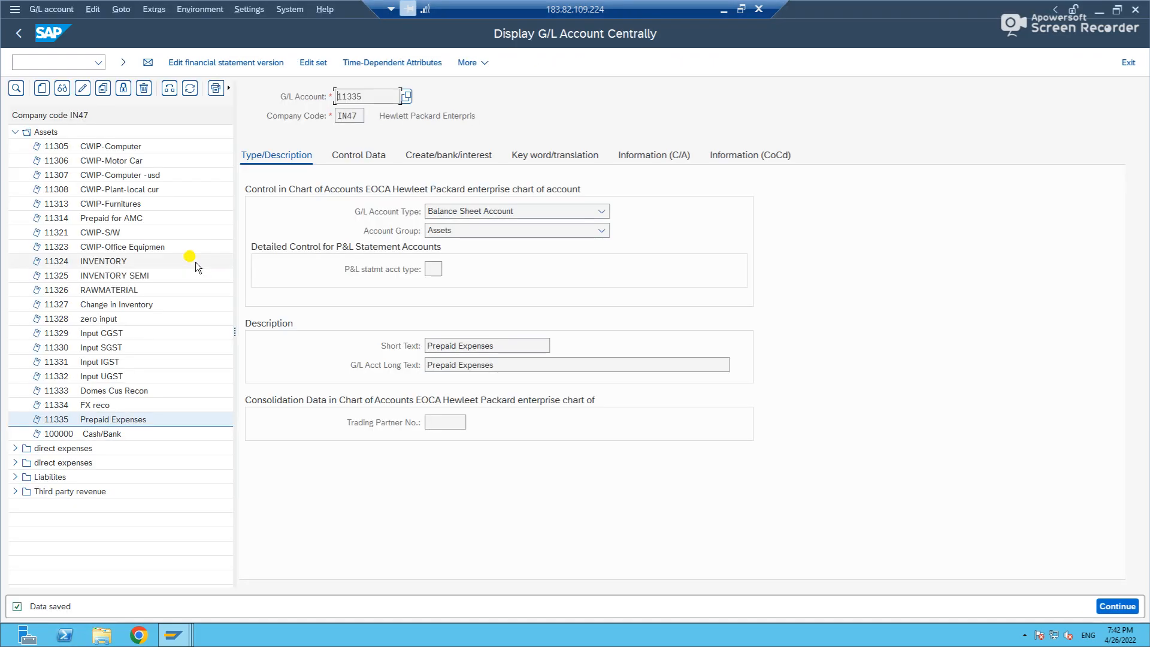
Return to the G/L account session and open the company code global data overview in a new session.
key(alt+Tab)
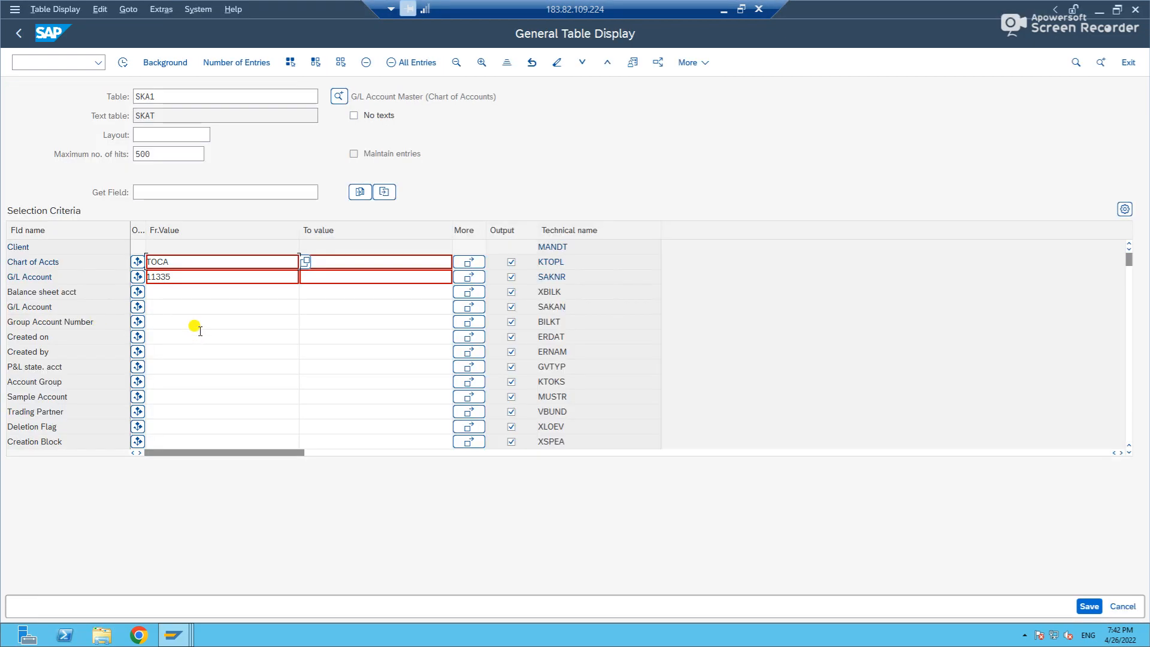
key(alt+Tab)
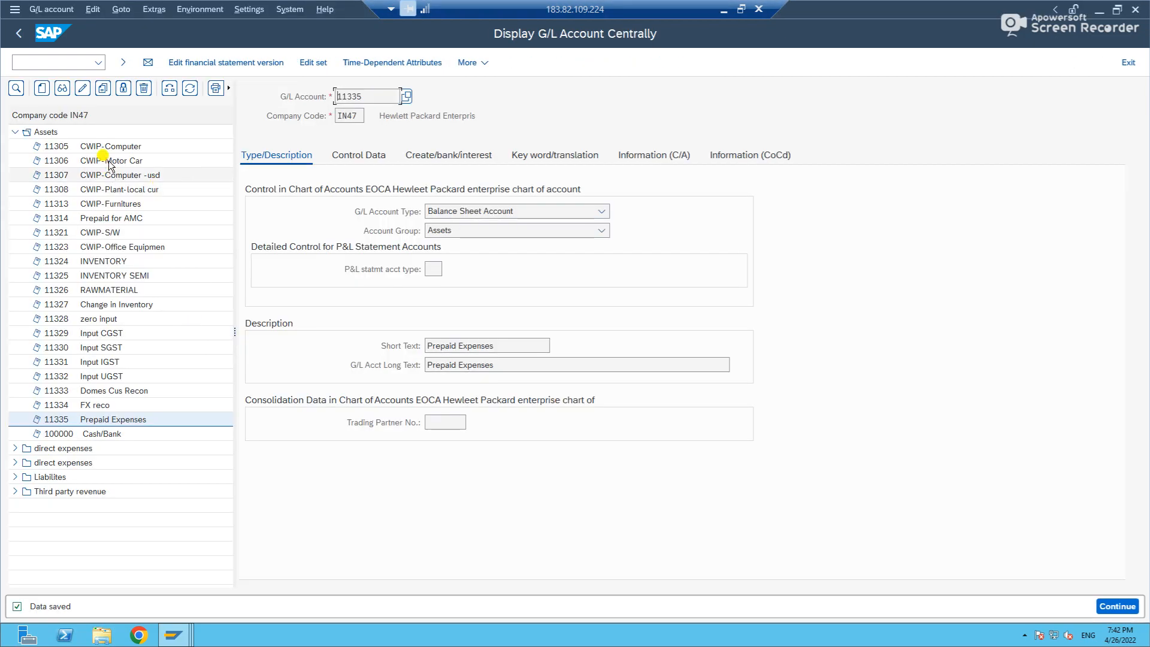
click(63, 61)
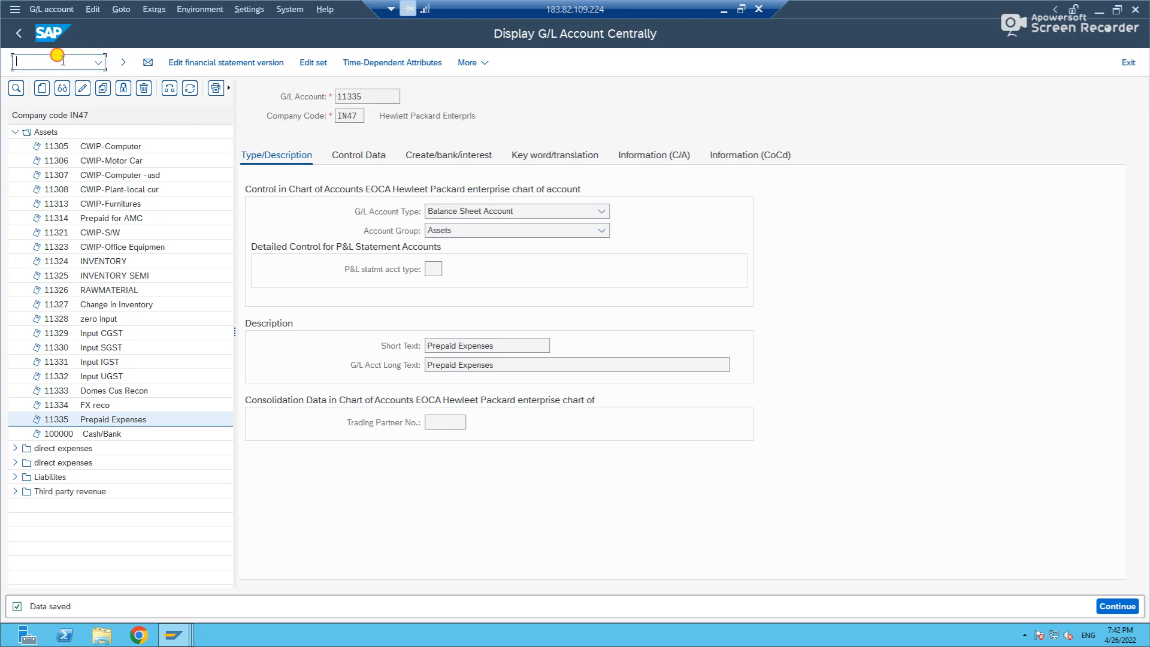
text(/ooby6)
key(Return)
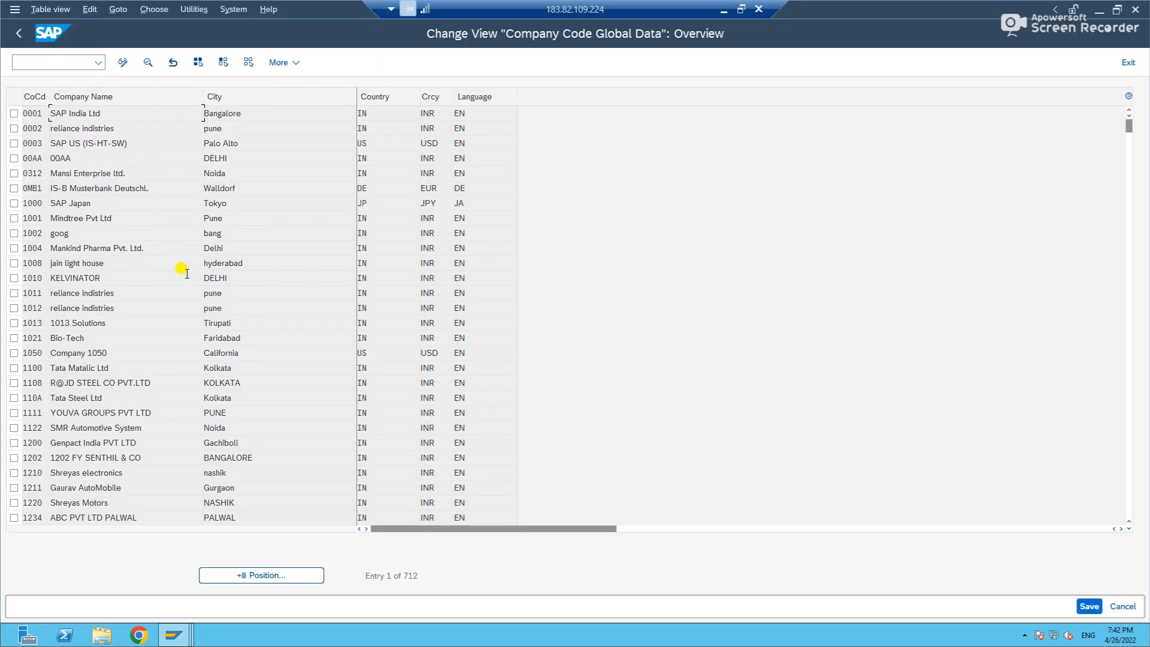
Position the company code list at IN47 and open its details to check the assigned chart of accounts.
click(287, 576)
text(in47)
key(Return)
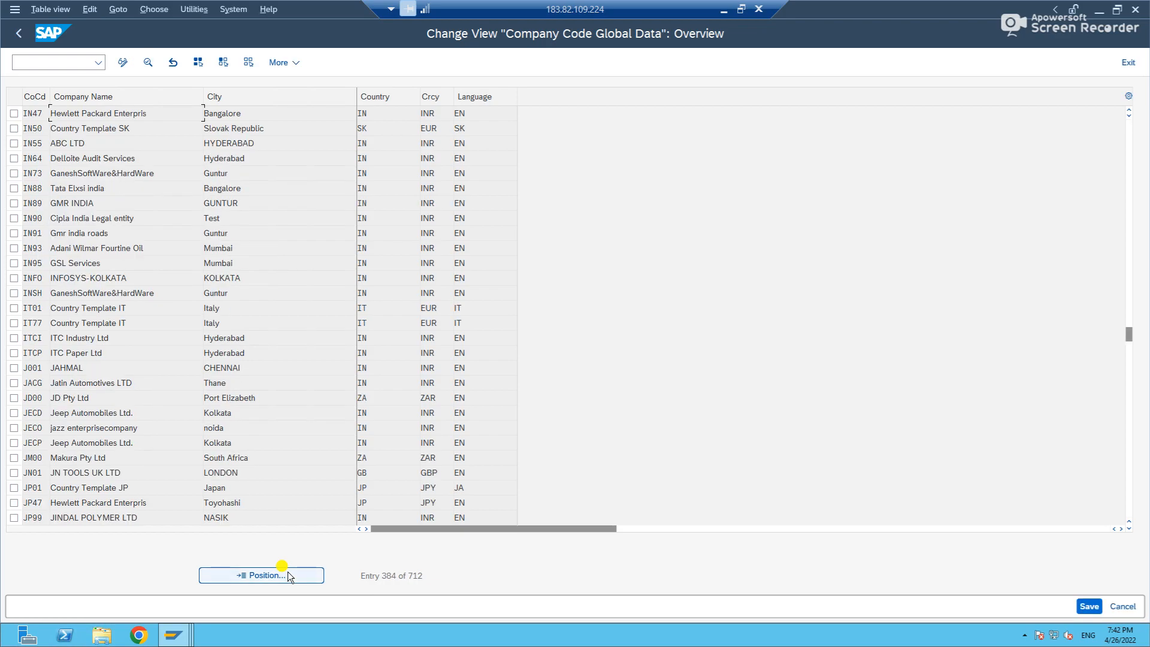
double_click(122, 114)
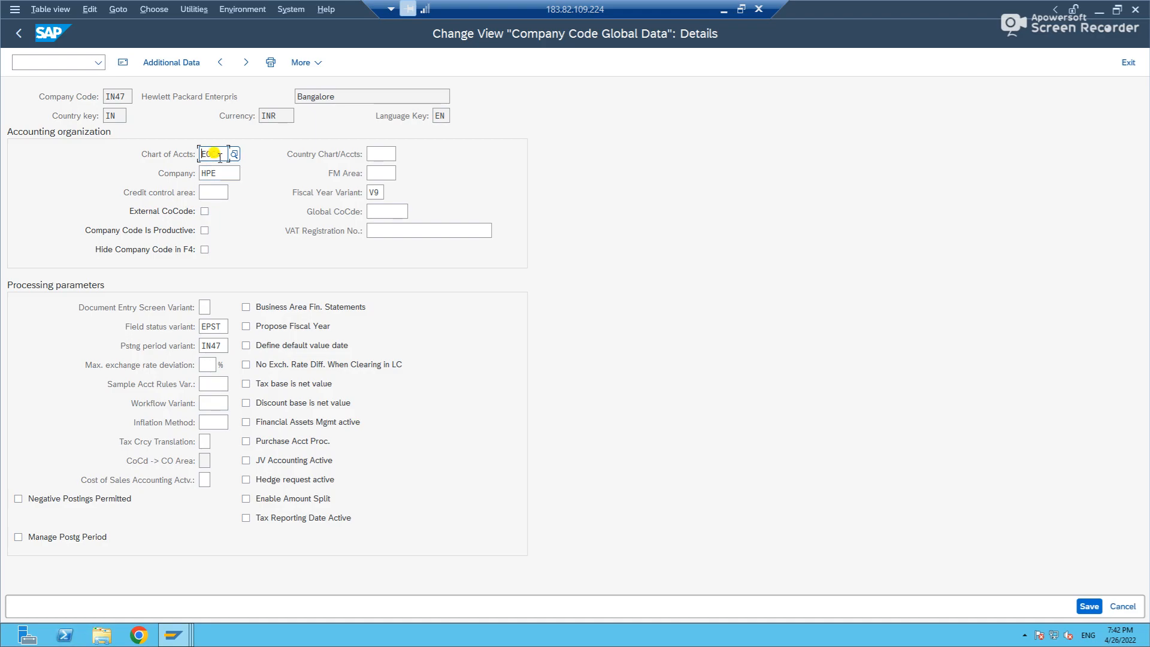
Return to the SKA1 table selection and set the chart of accounts criterion to EOCA.
key(alt+Tab)
key(alt+Tab)
key(Tab)
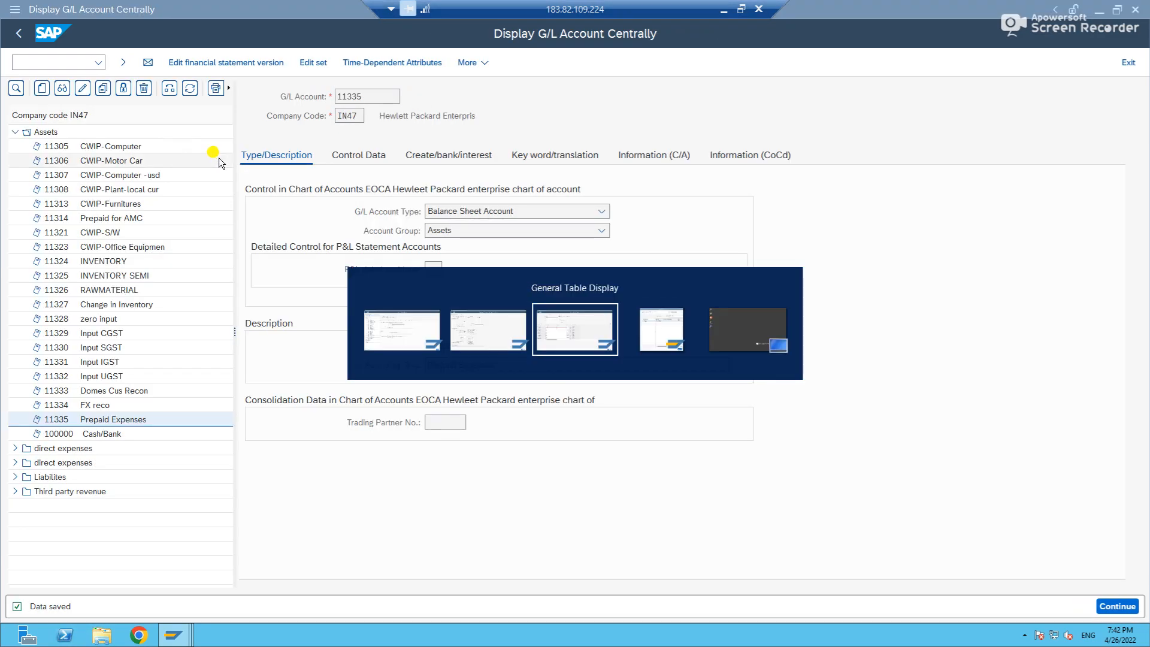
click(225, 264)
key(BackSpace)
key(BackSpace)
key(BackSpace)
key(BackSpace)
text(EOCA)
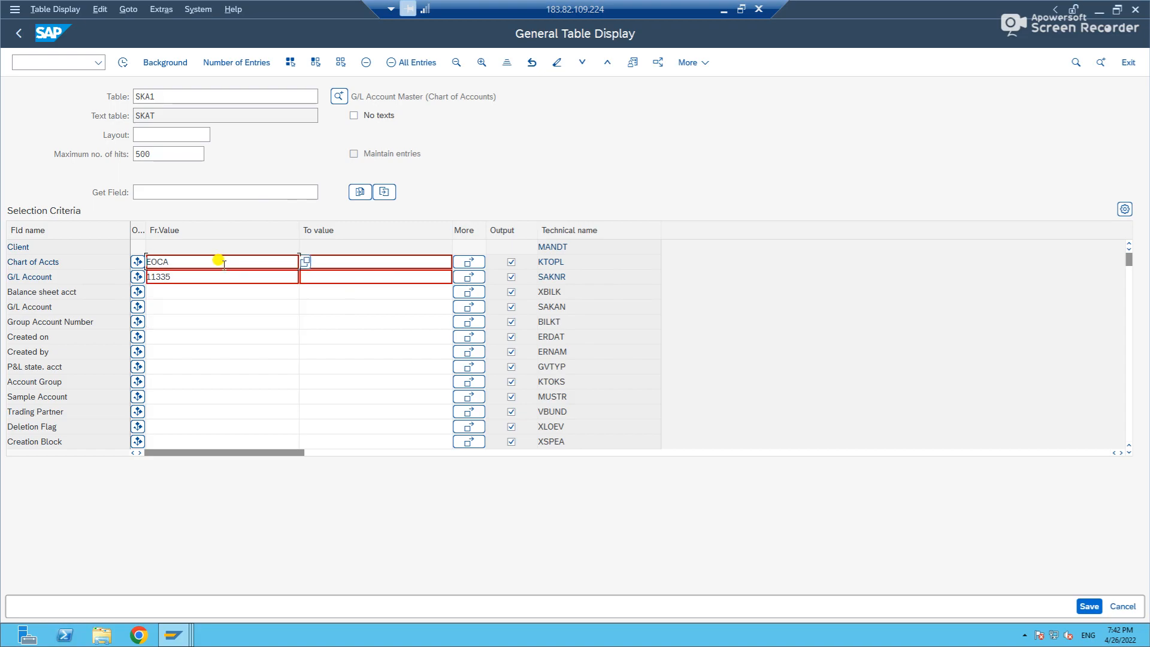
Run the SKA1 selection and review the entry's account group, texts and remaining columns.
click(123, 62)
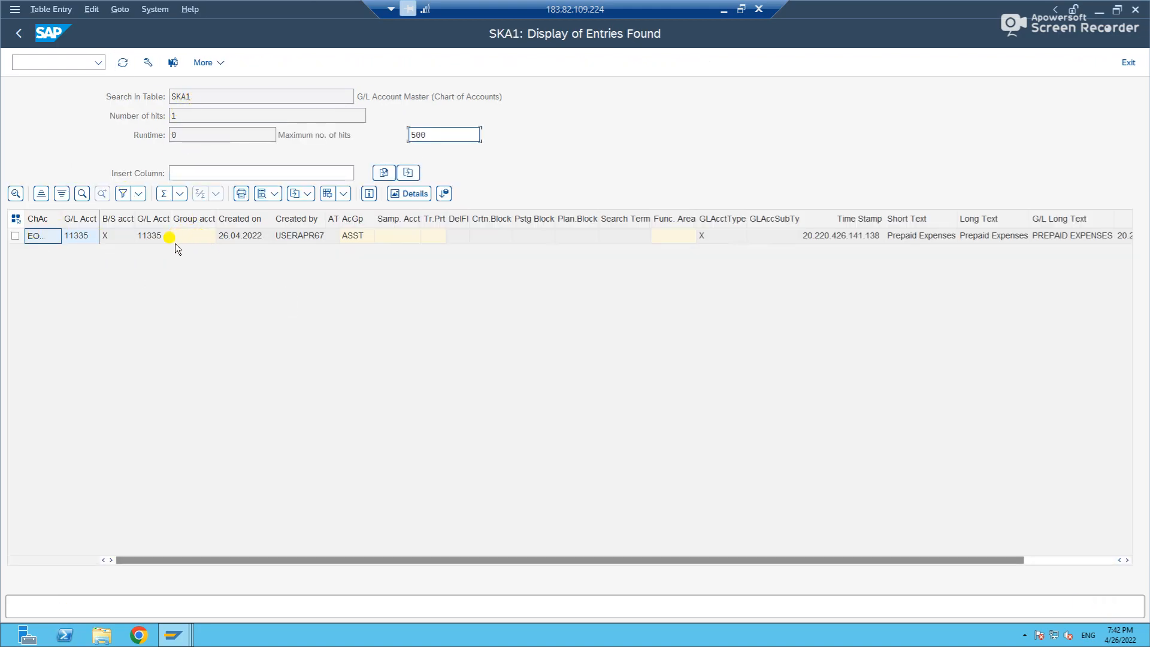
click(359, 237)
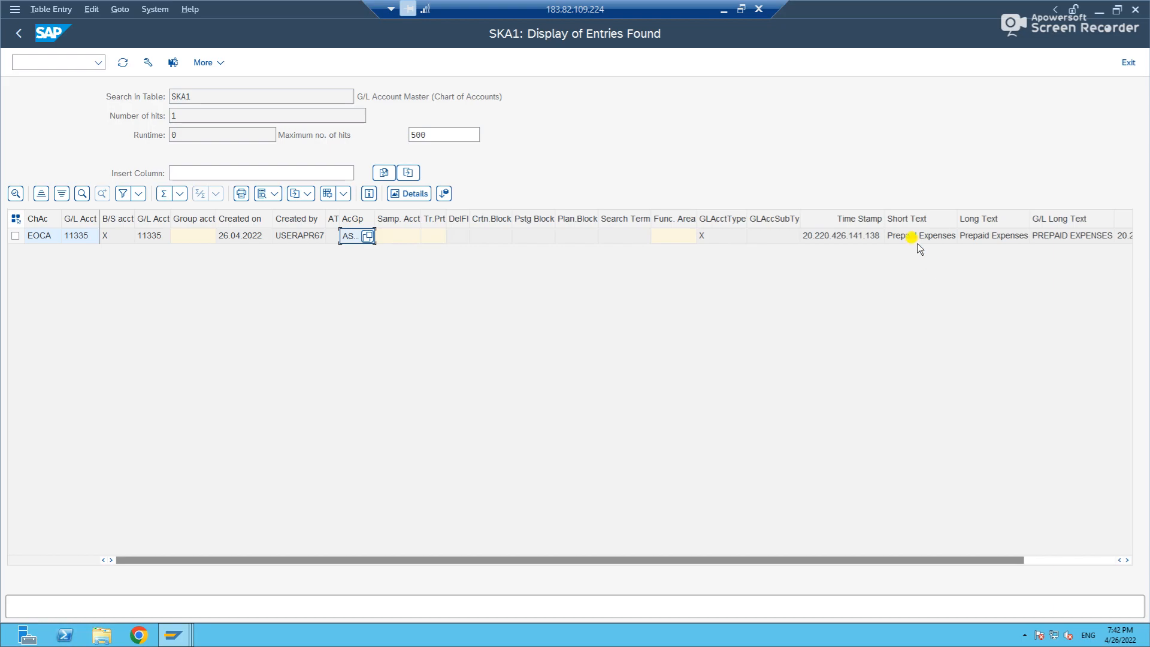
drag(999, 559, 1116, 559)
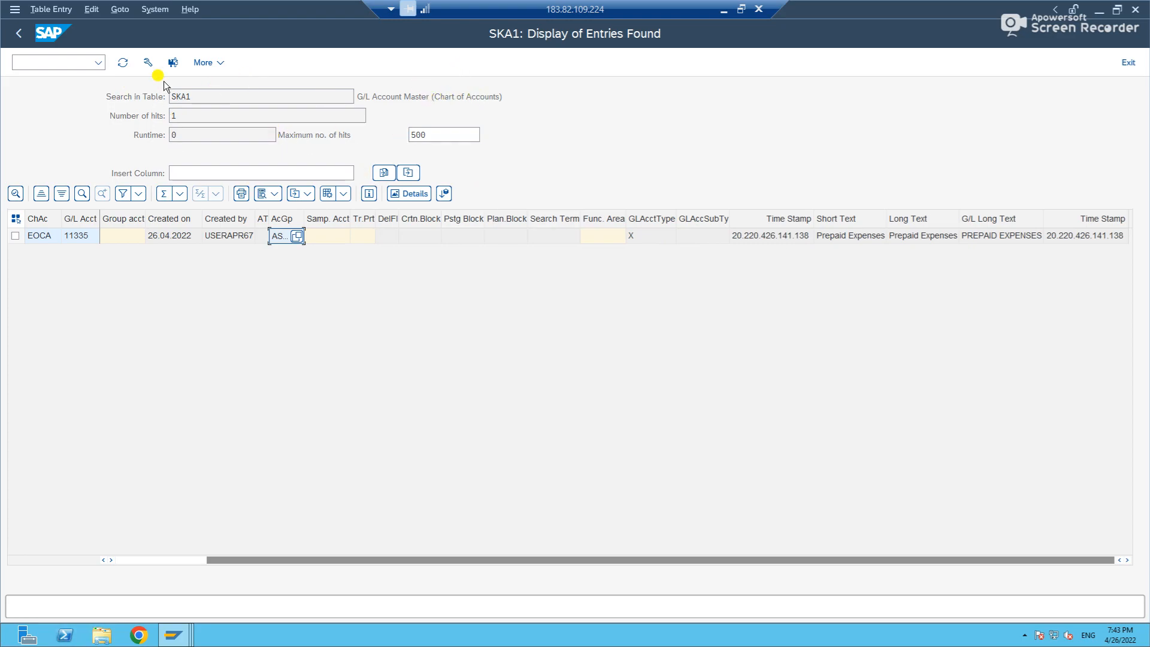
Go back to the table selection and load table SKB1 instead.
click(19, 33)
click(181, 95)
key(BackSpace)
text(b1)
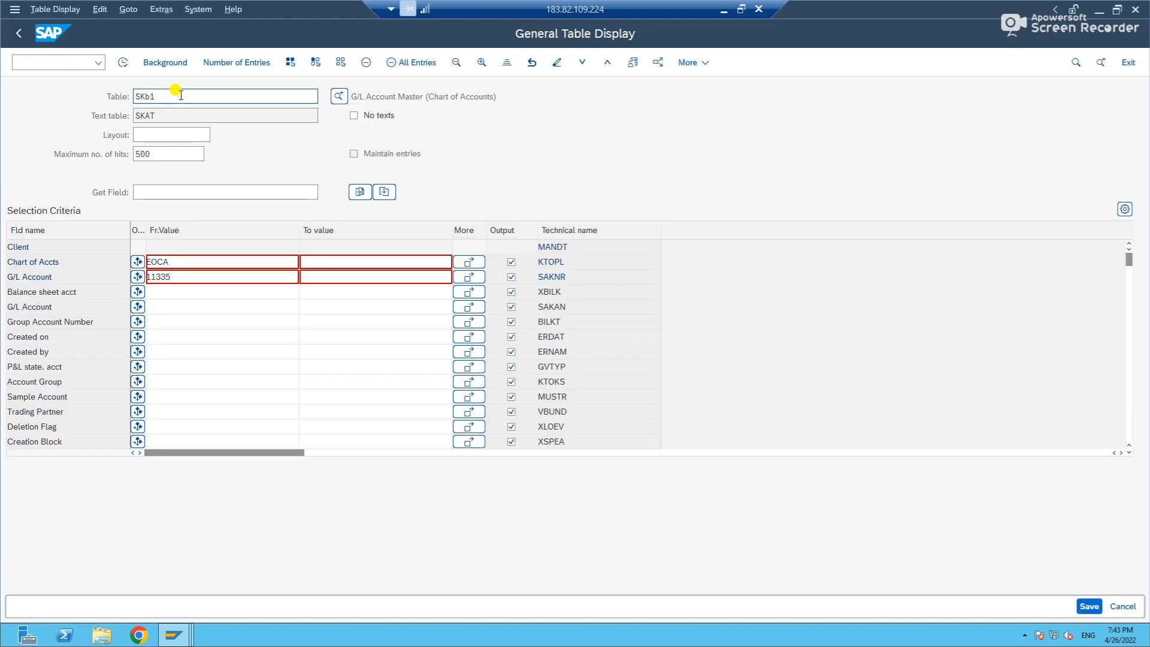
key(Return)
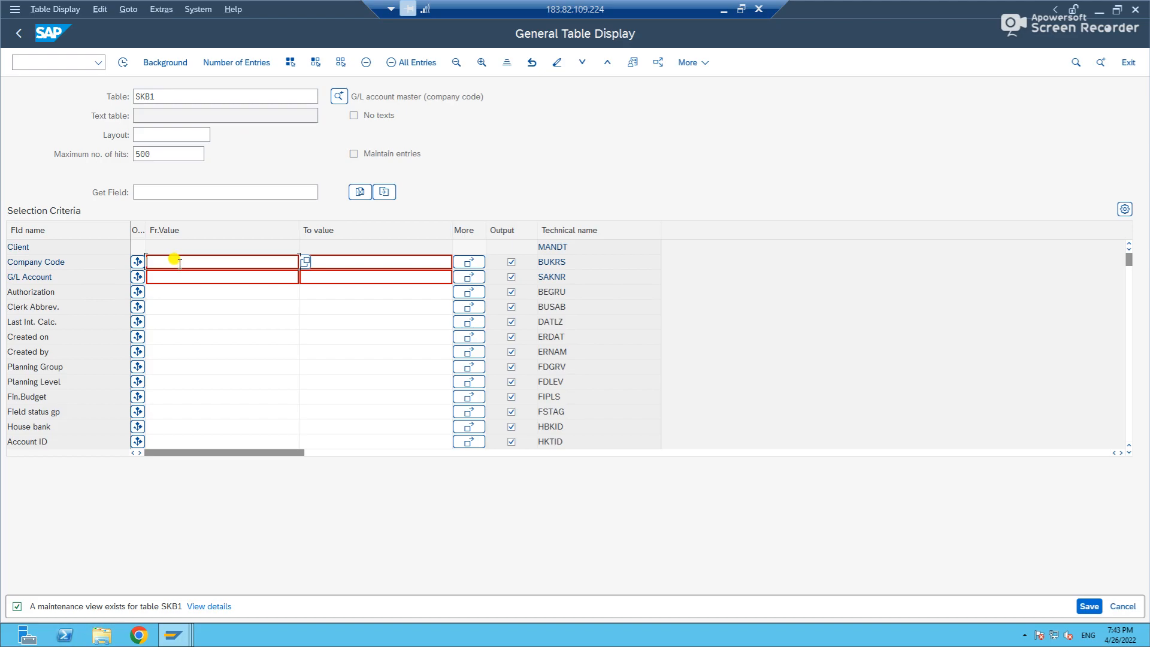
Set the SKB1 selection criteria to company code IN47 and G/L account 11335.
text(i47)
key(Return)
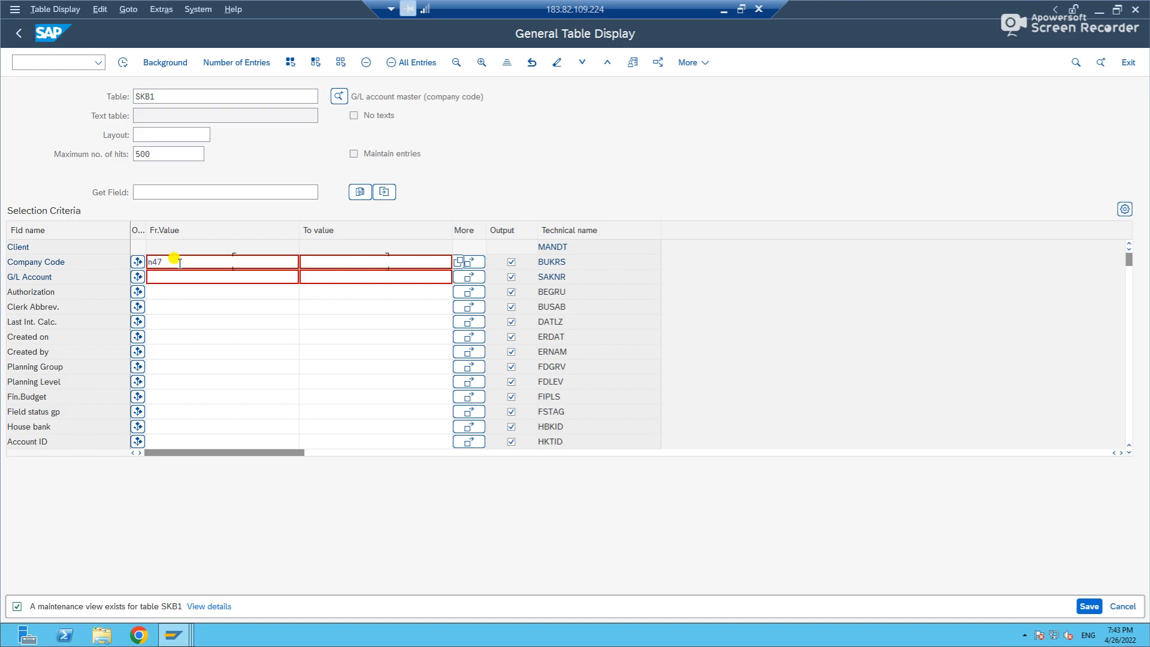
click(183, 276)
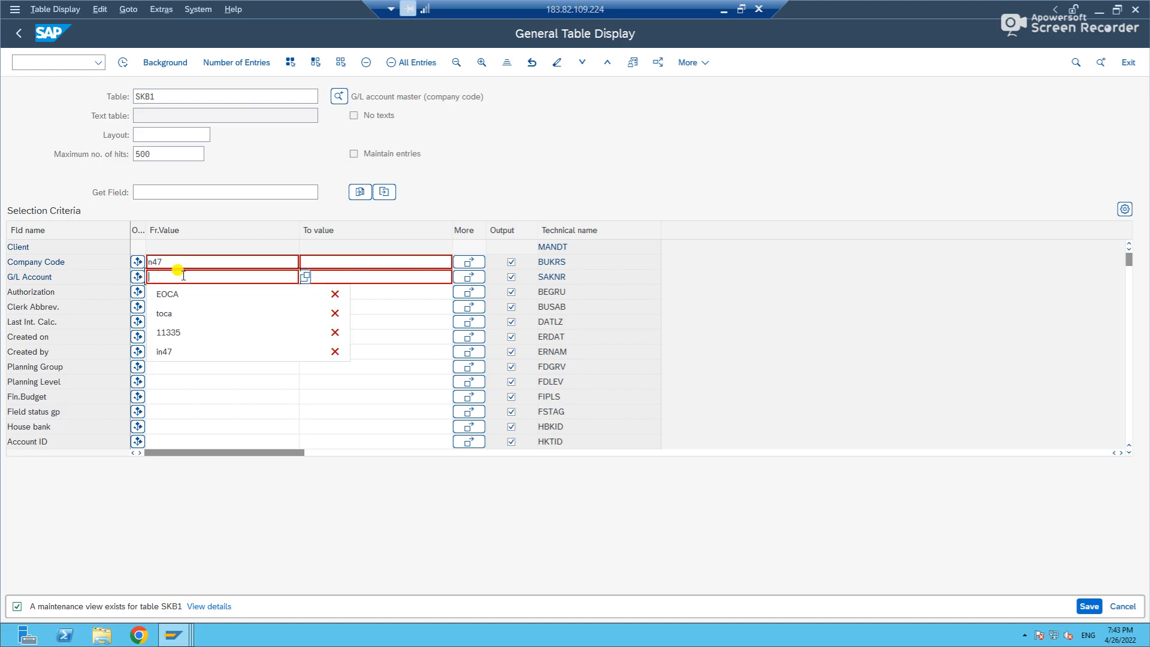
key(Down)
key(Return)
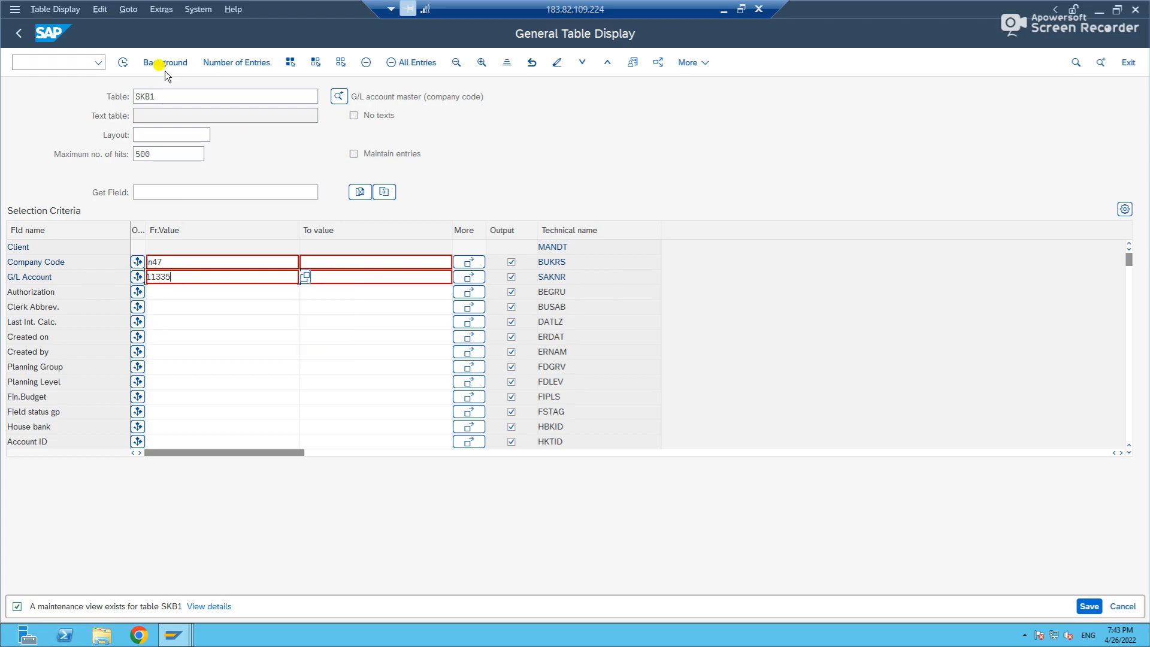
Run the SKB1 selection and review the entry's field status group, currency and remaining columns.
click(122, 62)
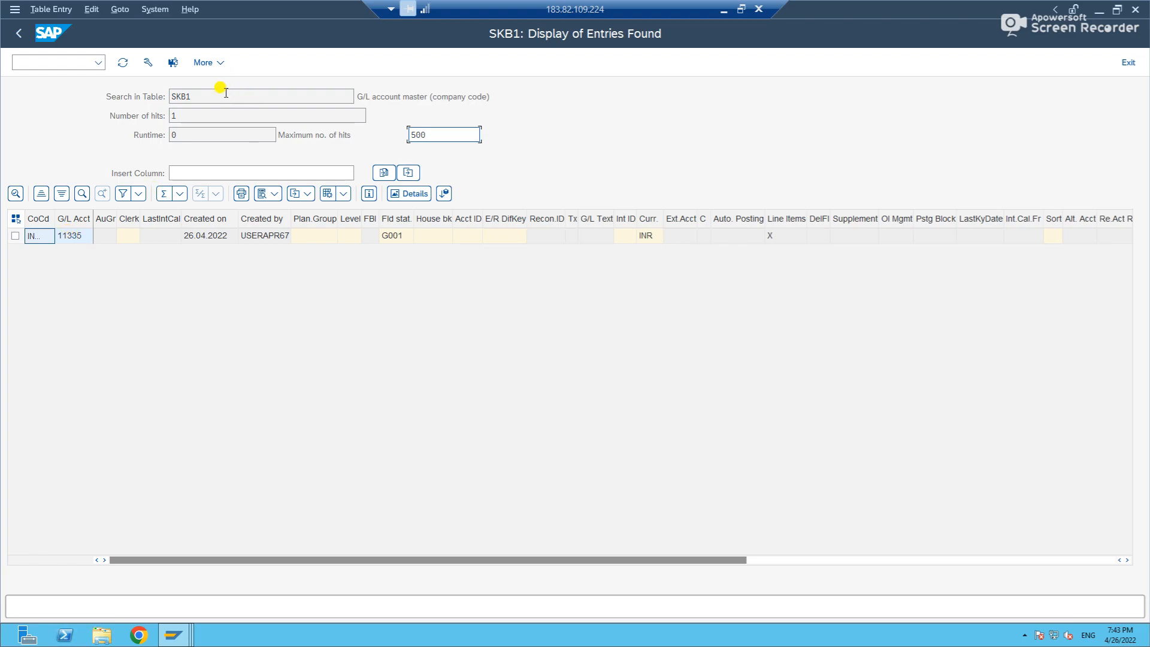
drag(489, 96, 342, 101)
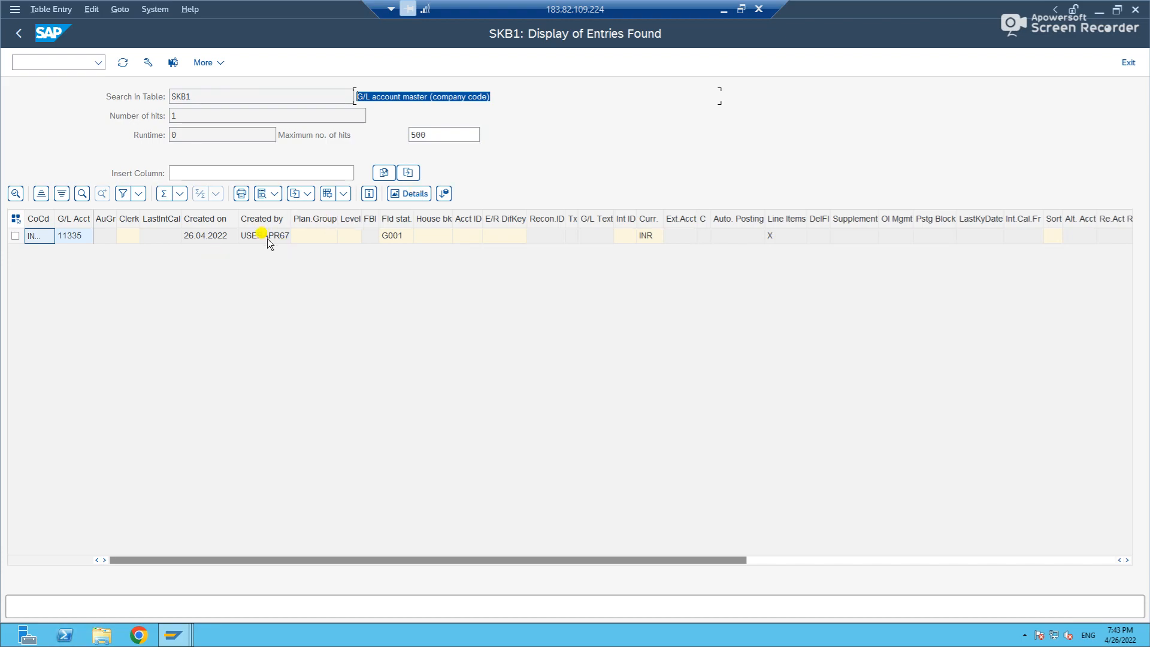
click(395, 236)
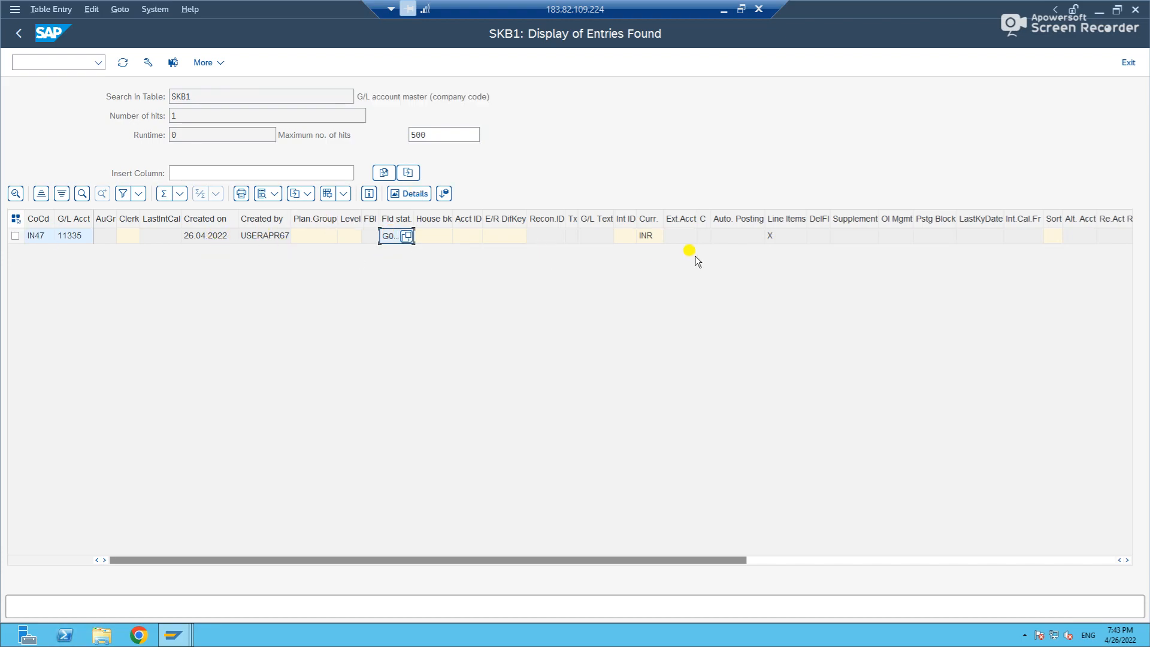
drag(692, 557, 1142, 530)
drag(912, 557, 235, 554)
Switch to the G/L account session and open transaction FSP0 for chart of accounts data.
key(alt+Tab)
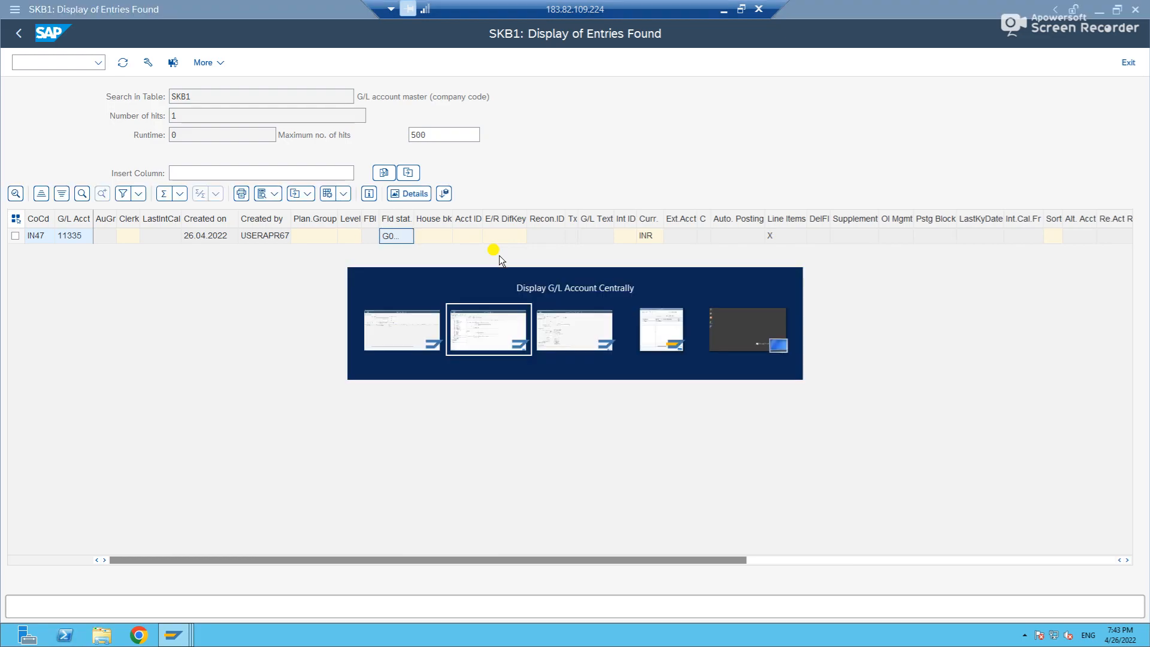
click(45, 62)
text(/nfsp)
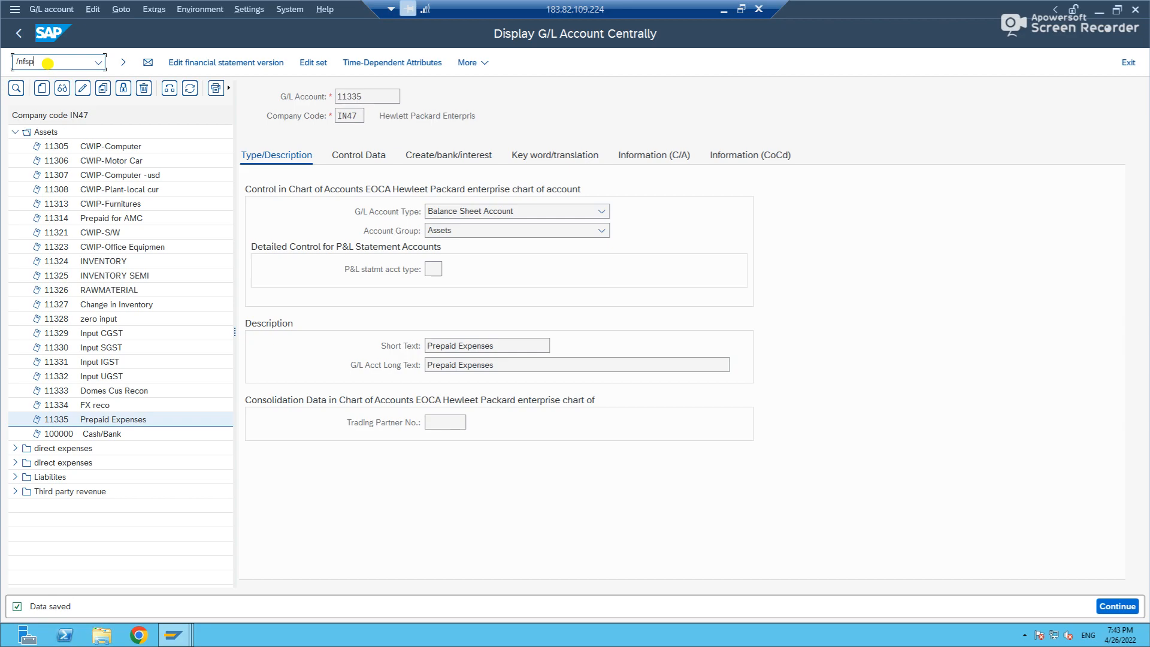
text(0)
key(Return)
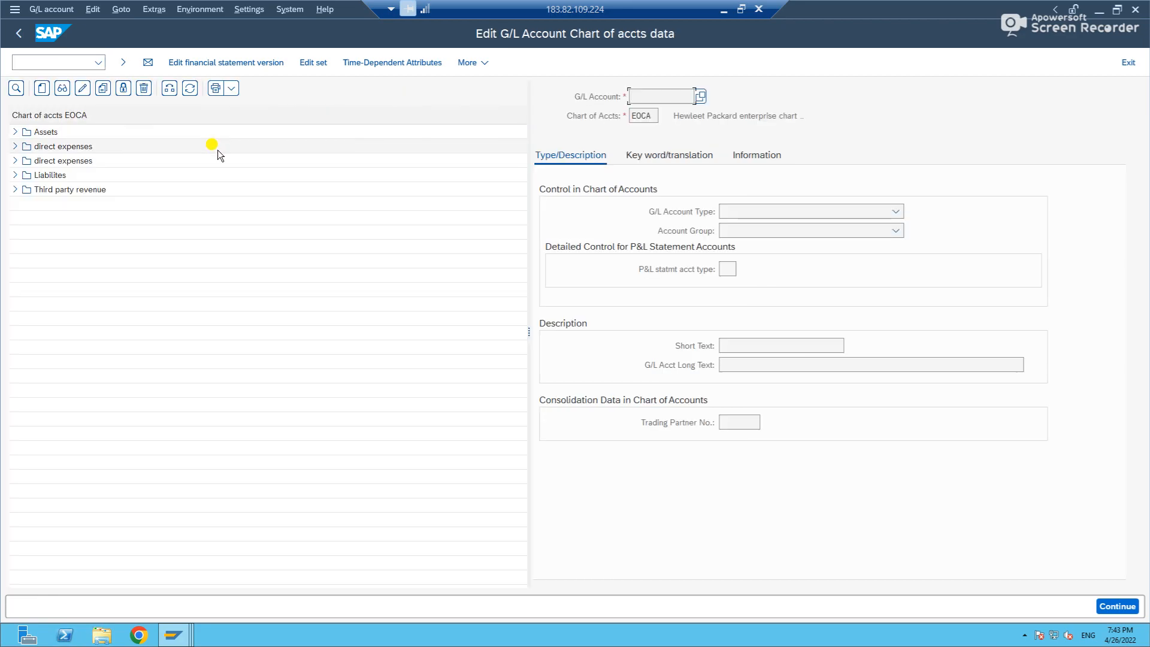
Narrow the account tree, expand the Assets group and display account 11305, CWIP-Computer.
click(525, 117)
drag(526, 150, 262, 157)
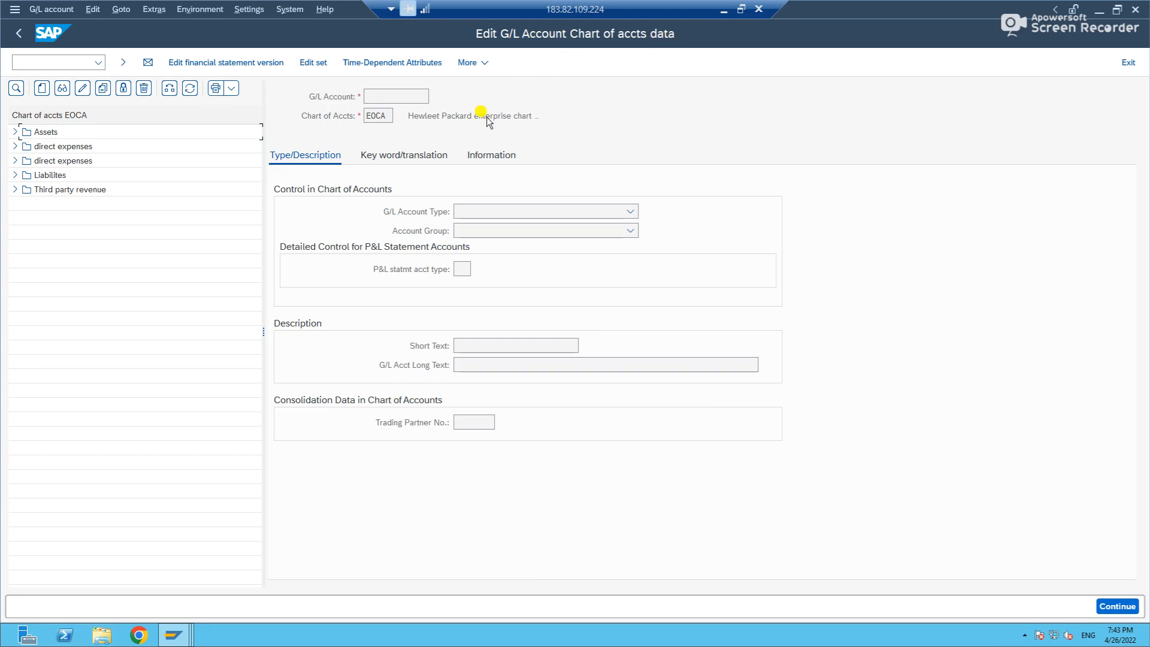
click(433, 155)
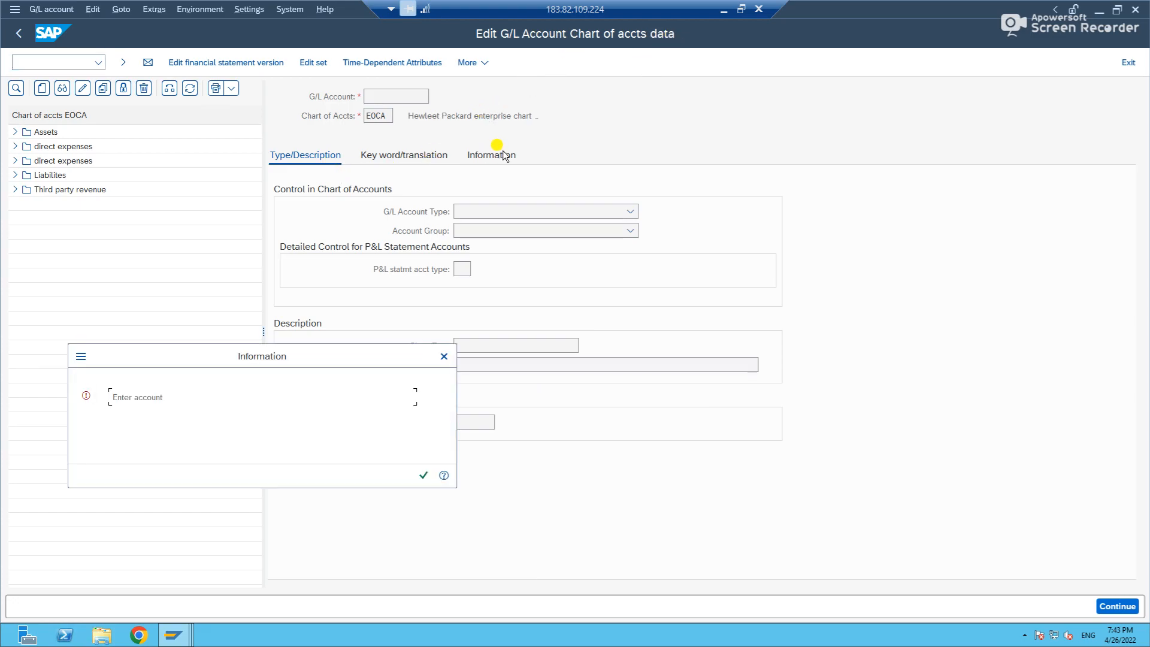
key(Return)
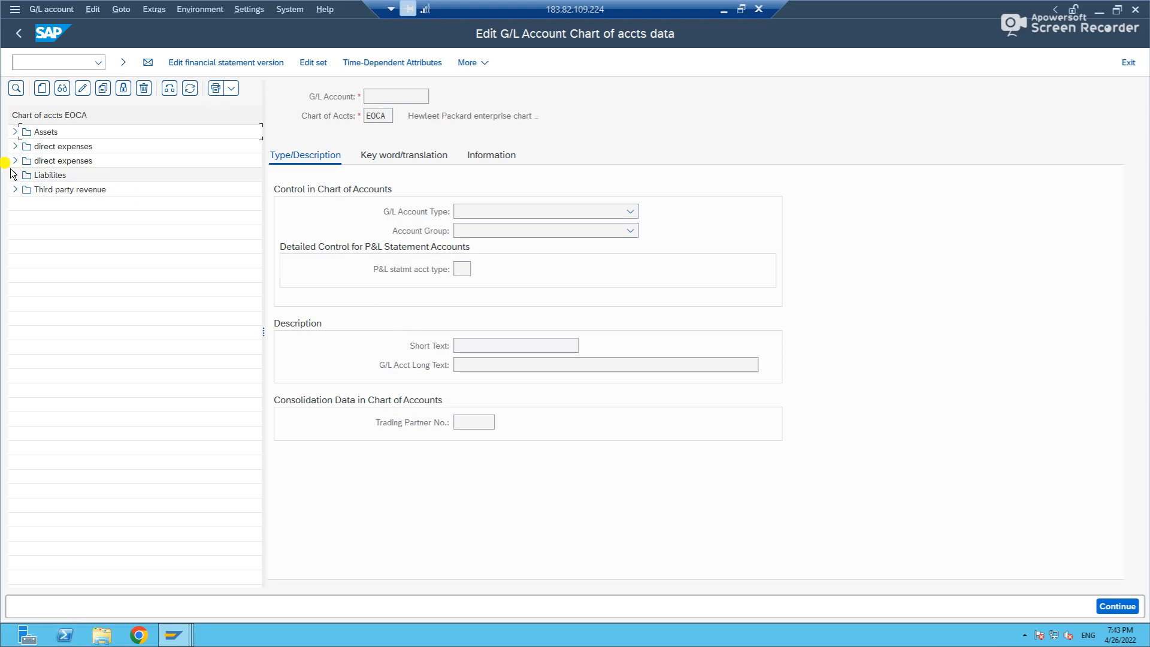
click(15, 132)
double_click(61, 146)
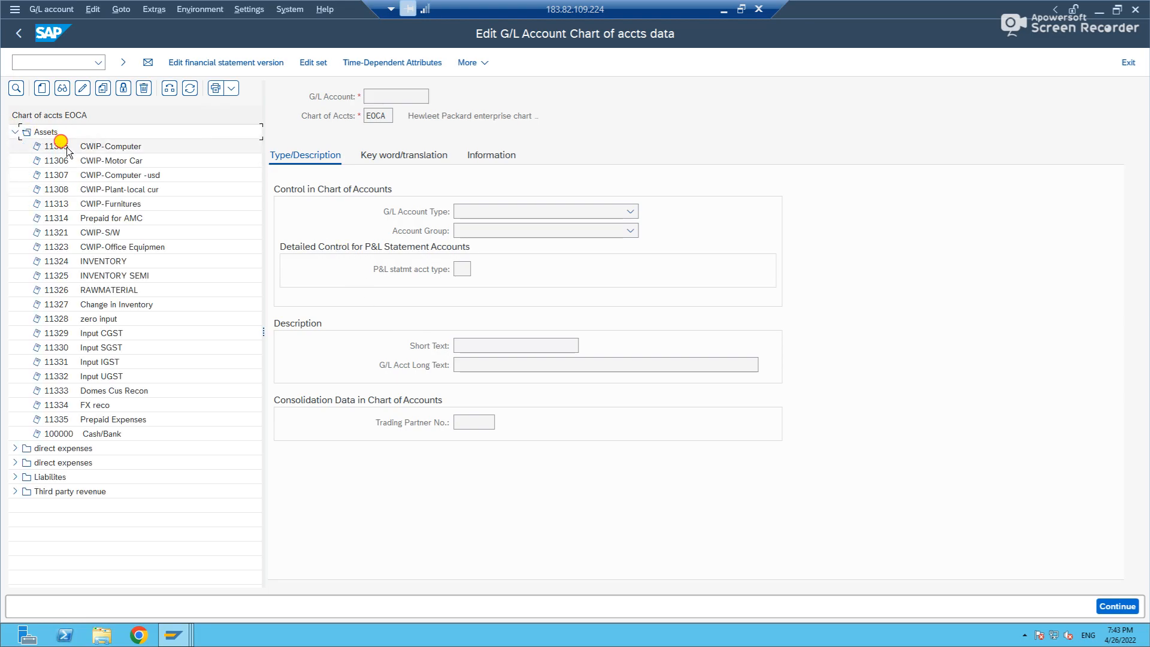
Display G/L account 11335, Prepaid Expenses, and review its type/description, keyword/translation and information data.
double_click(67, 419)
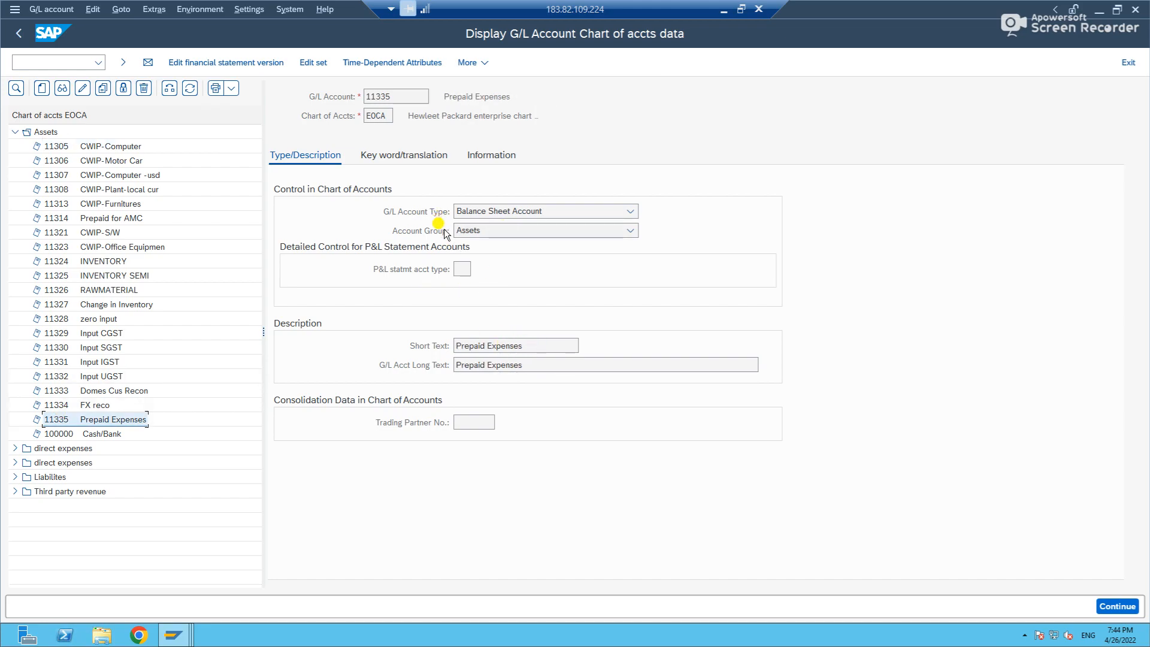
click(393, 156)
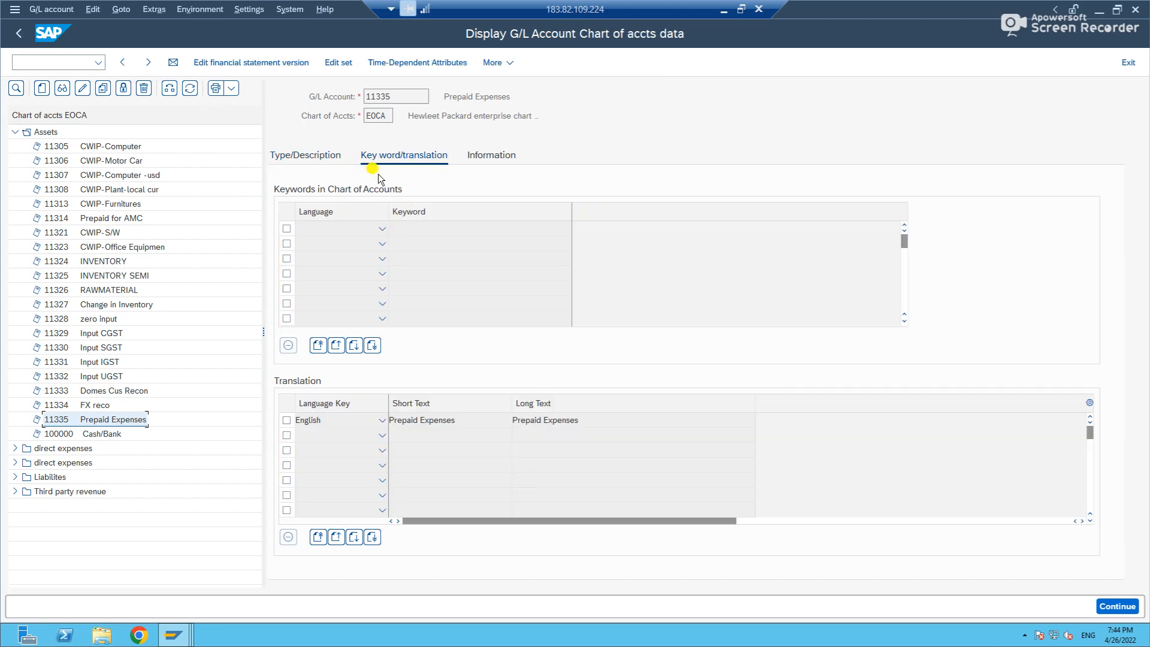
click(511, 158)
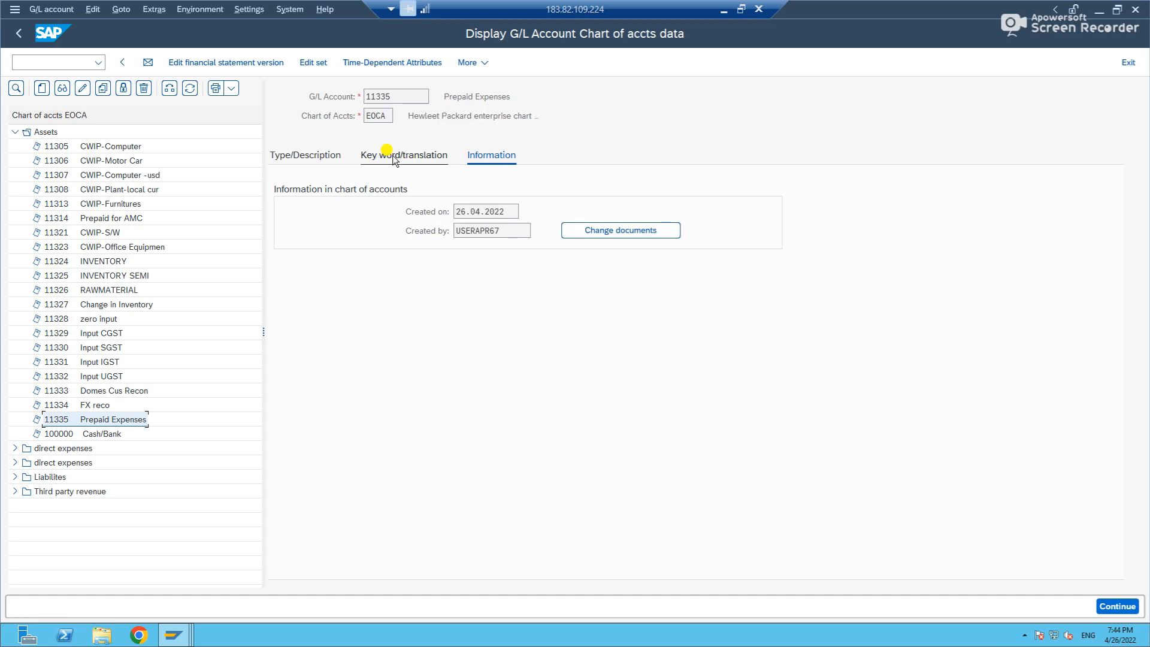
click(393, 156)
click(322, 159)
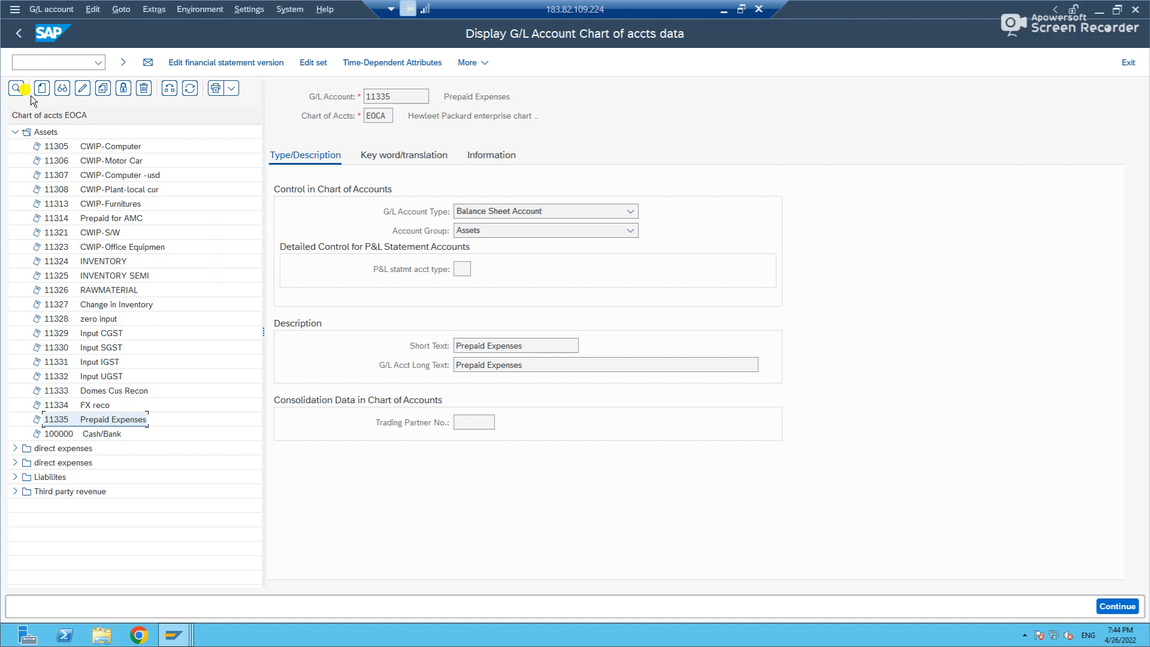
Collapse the Assets group and expand the first direct expenses group in the EOCA account tree.
click(15, 132)
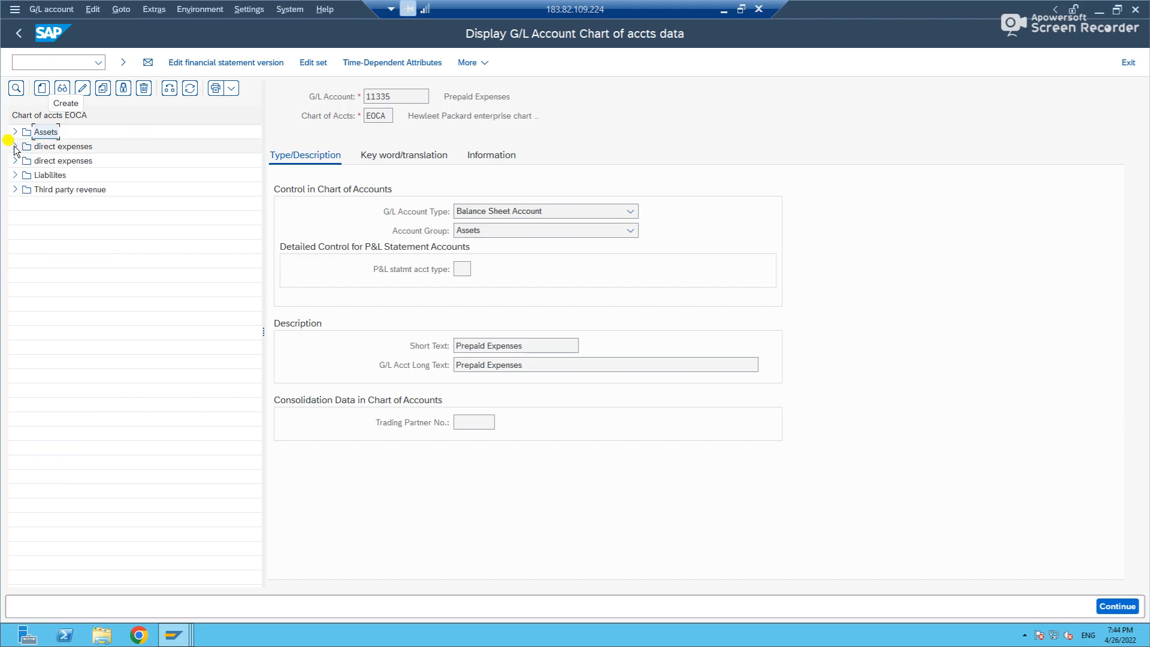
click(14, 147)
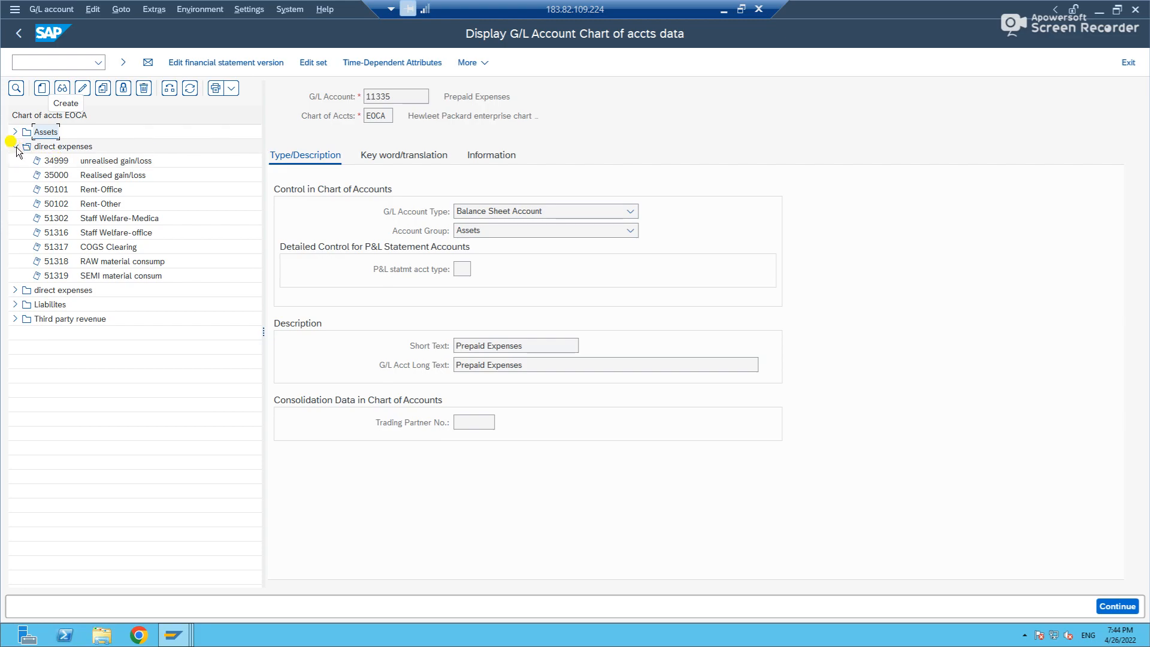
Copy G/L account 35000, Realised gain/loss, to new account 35001 in chart of accounts EOCA.
click(62, 178)
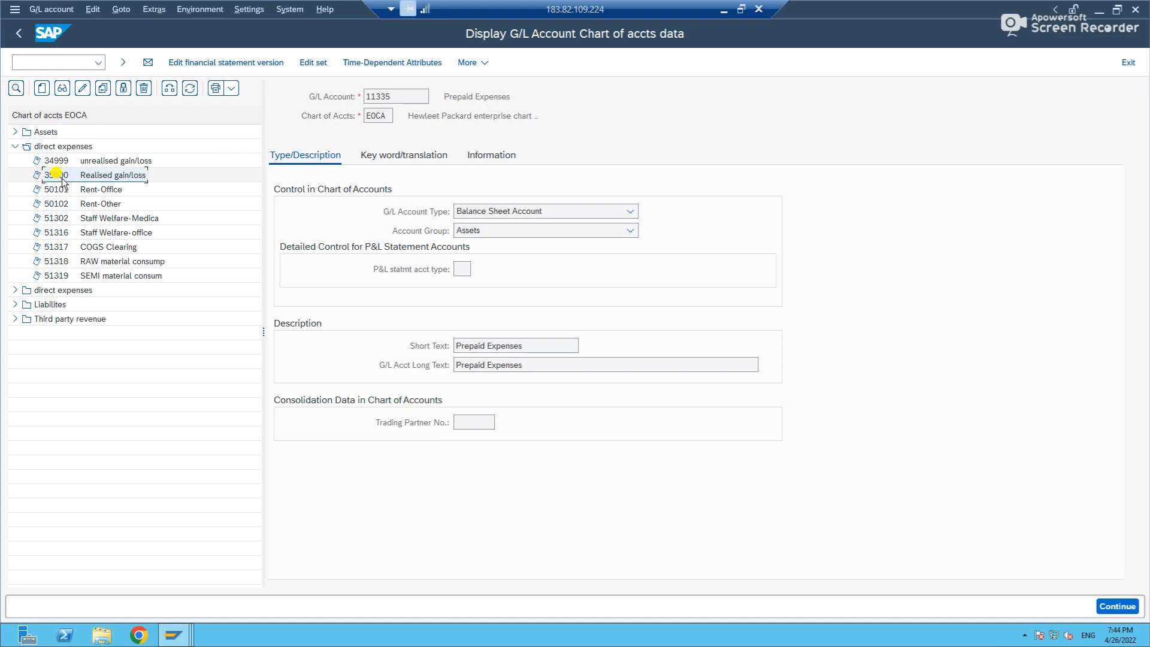
right_click(63, 181)
click(92, 228)
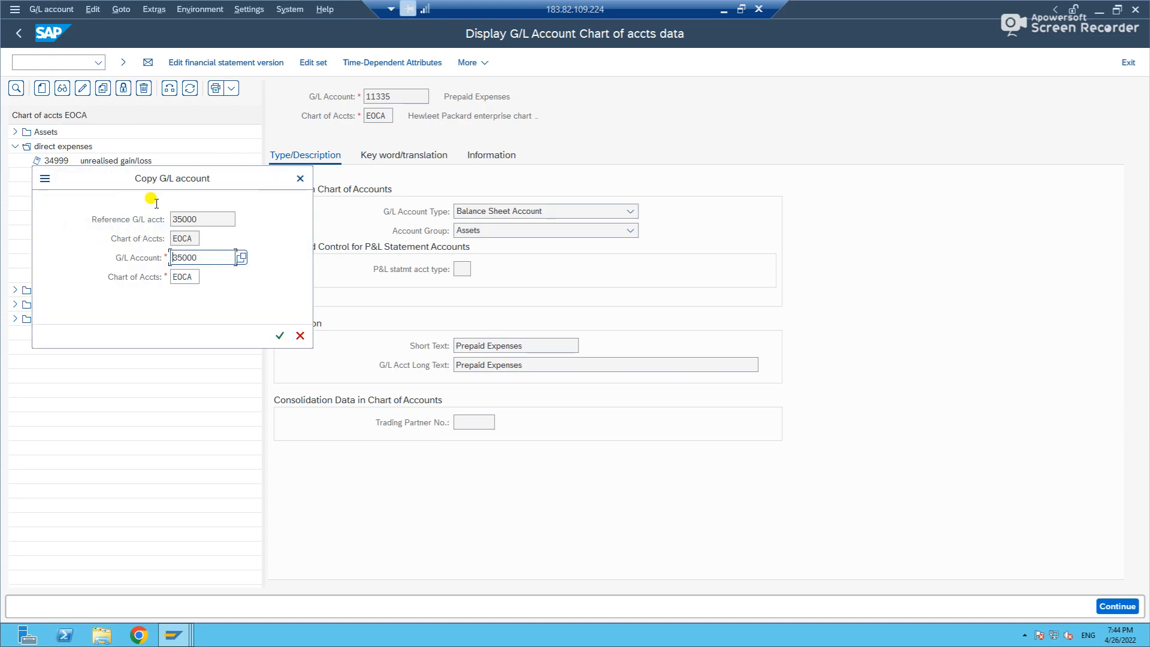
drag(159, 174, 341, 210)
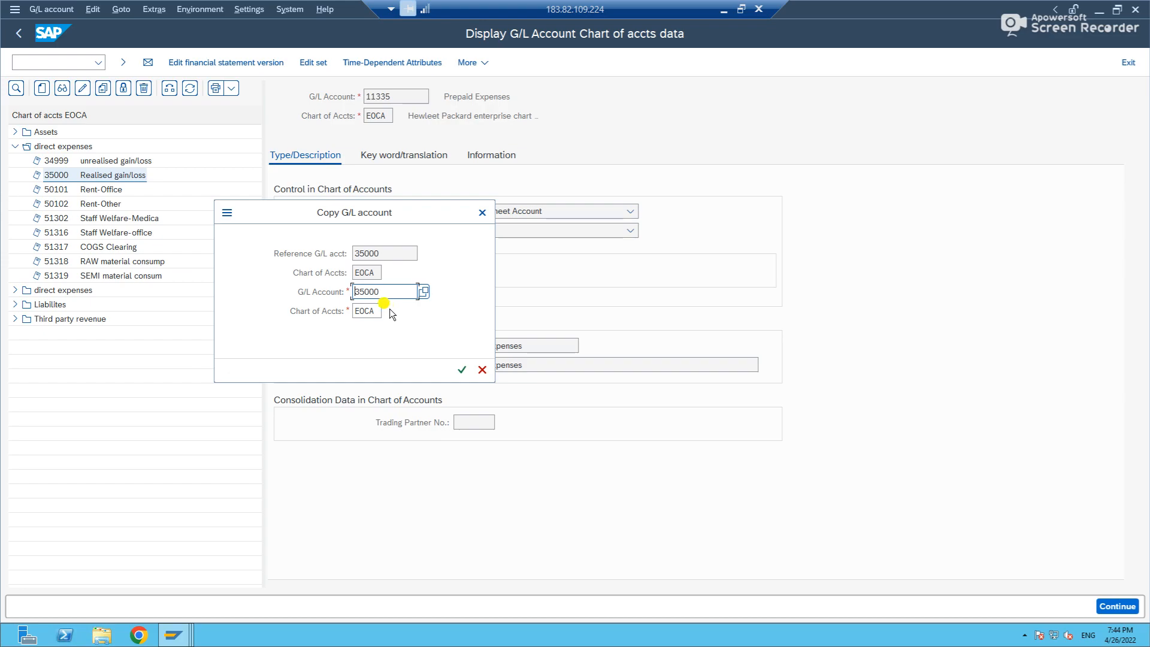
click(389, 292)
key(BackSpace)
text(1)
key(Return)
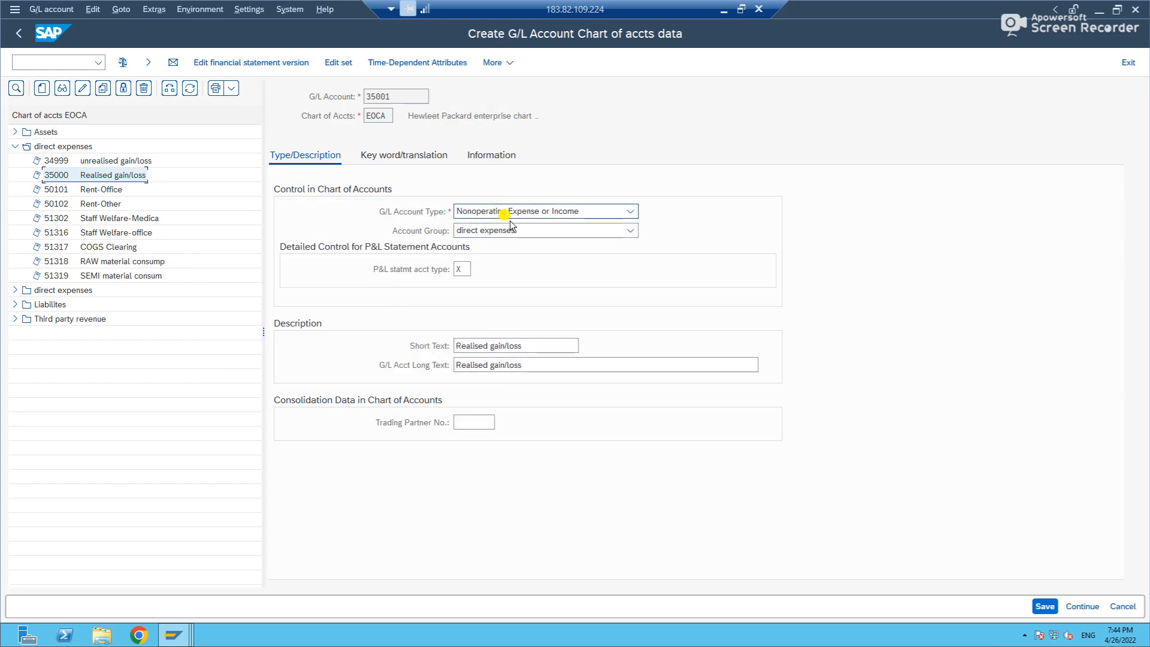
Choose Nonoperating Expense or Income as account type, direct expenses as account group and X as P&L statement account type.
click(586, 213)
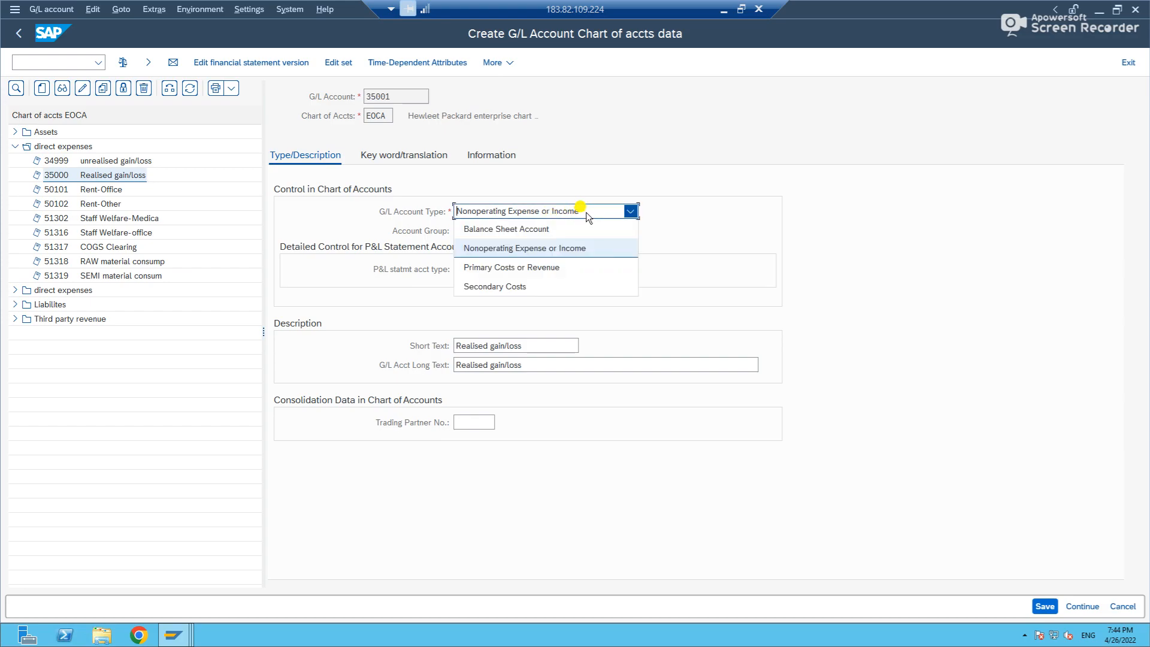
click(569, 248)
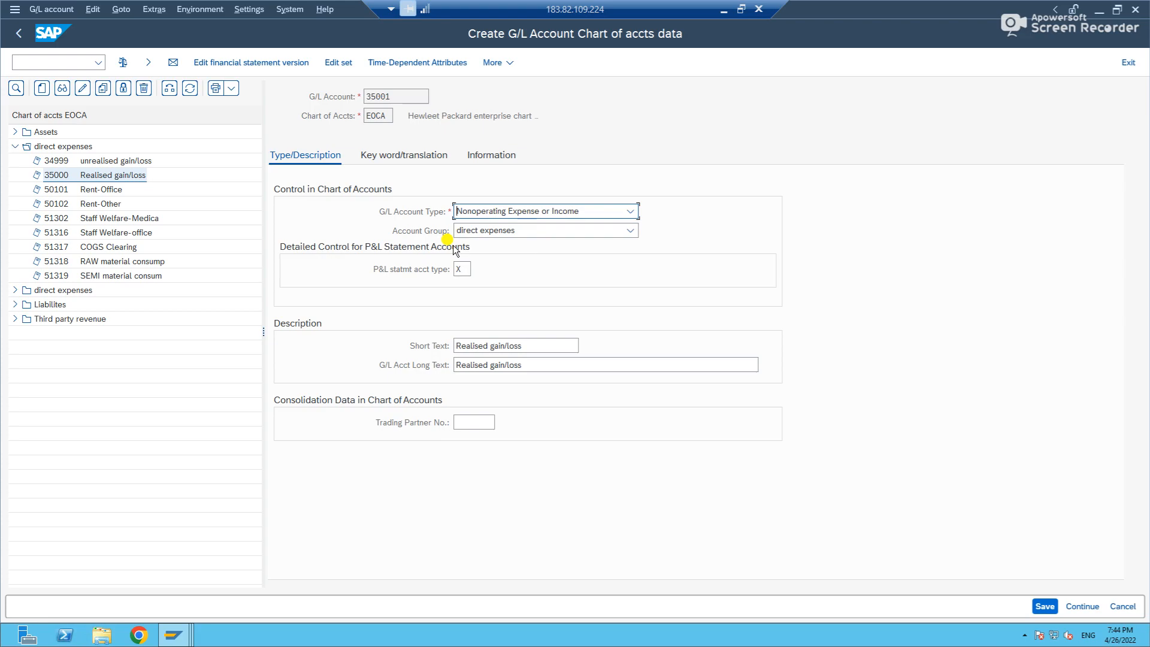
click(519, 233)
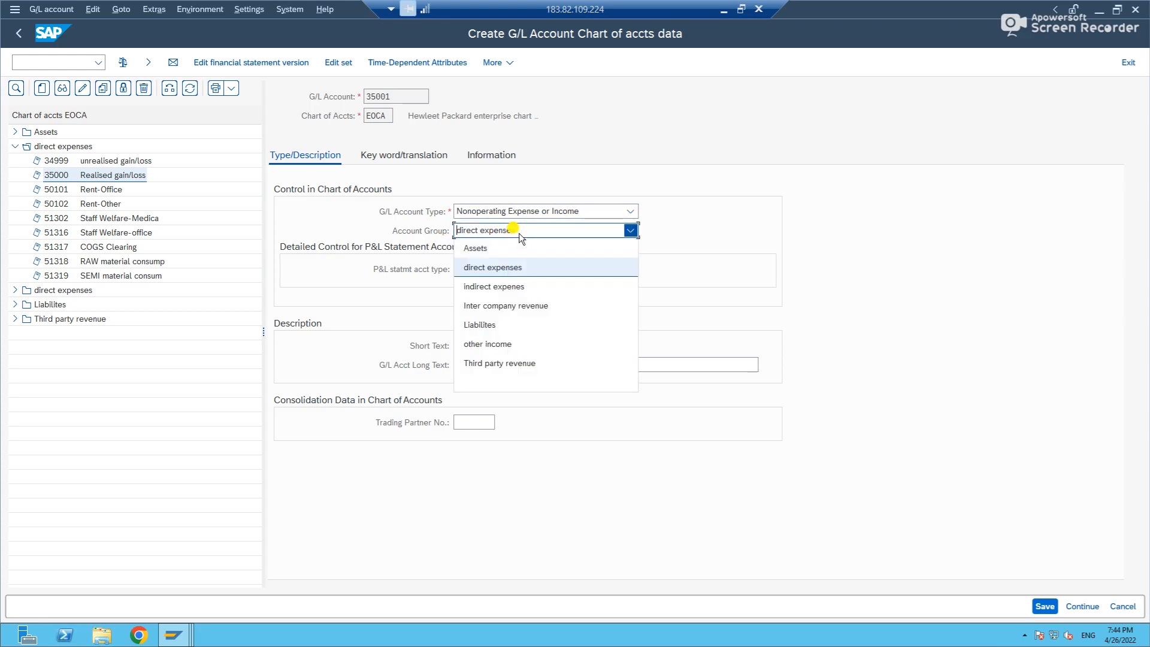
click(508, 270)
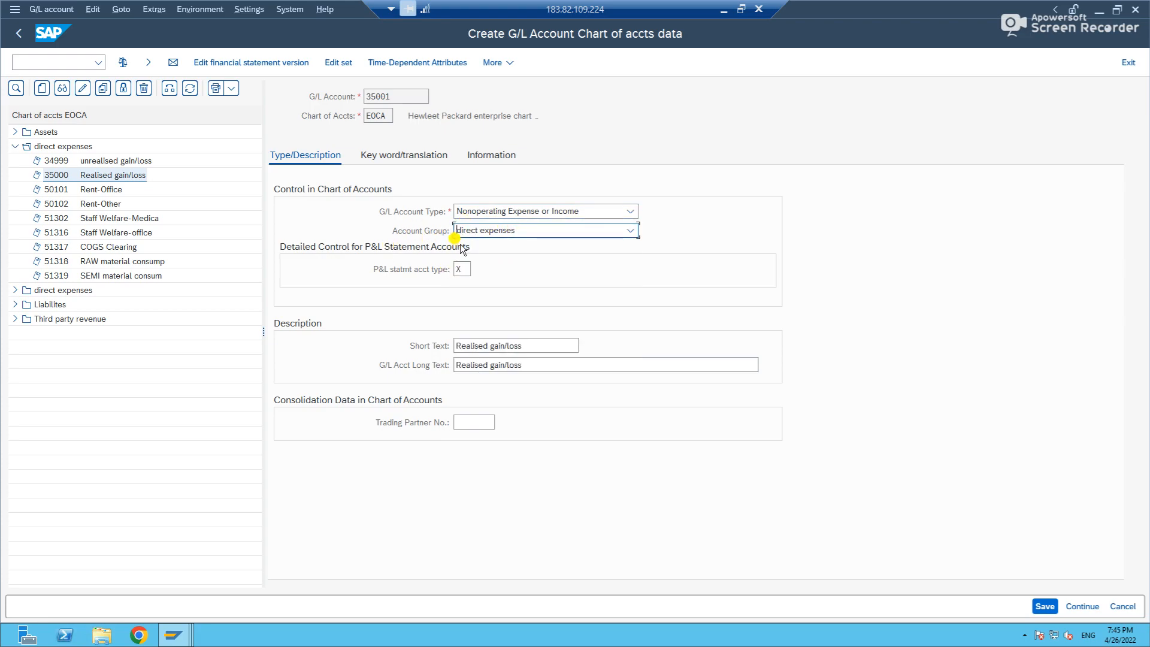
click(464, 270)
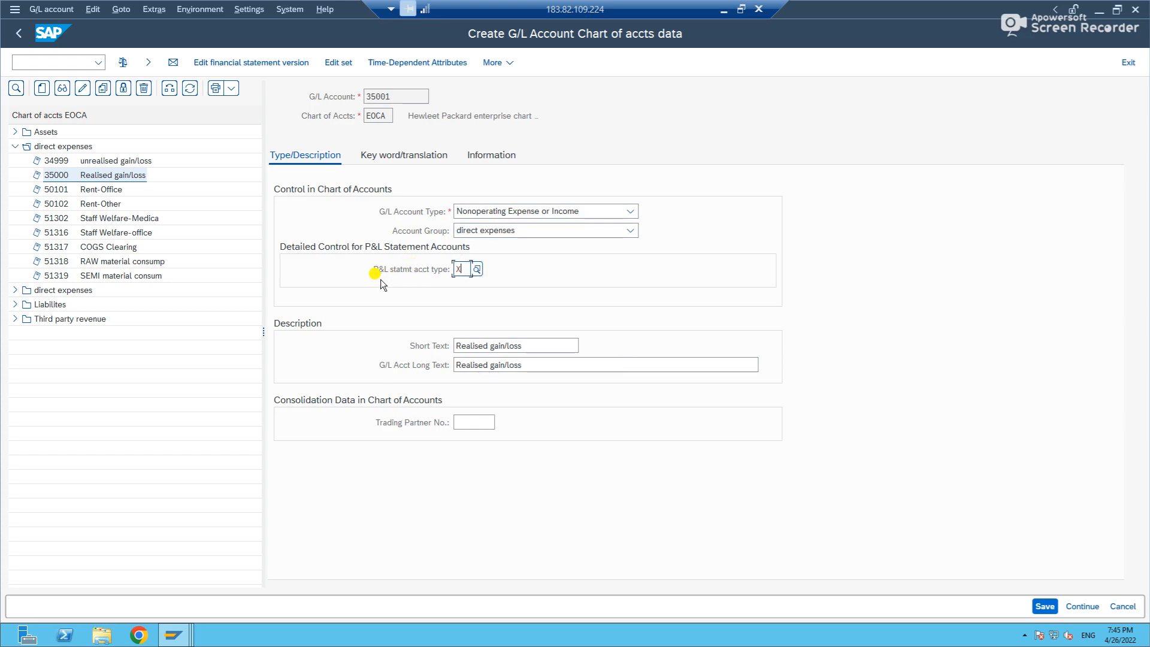
click(478, 270)
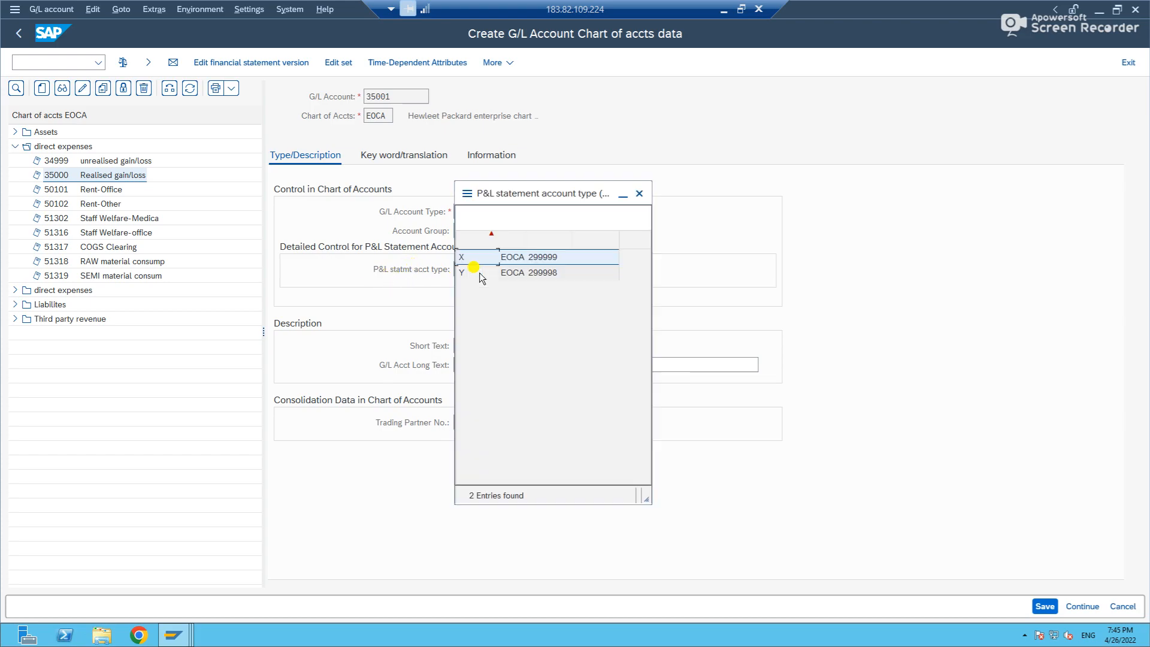
double_click(520, 258)
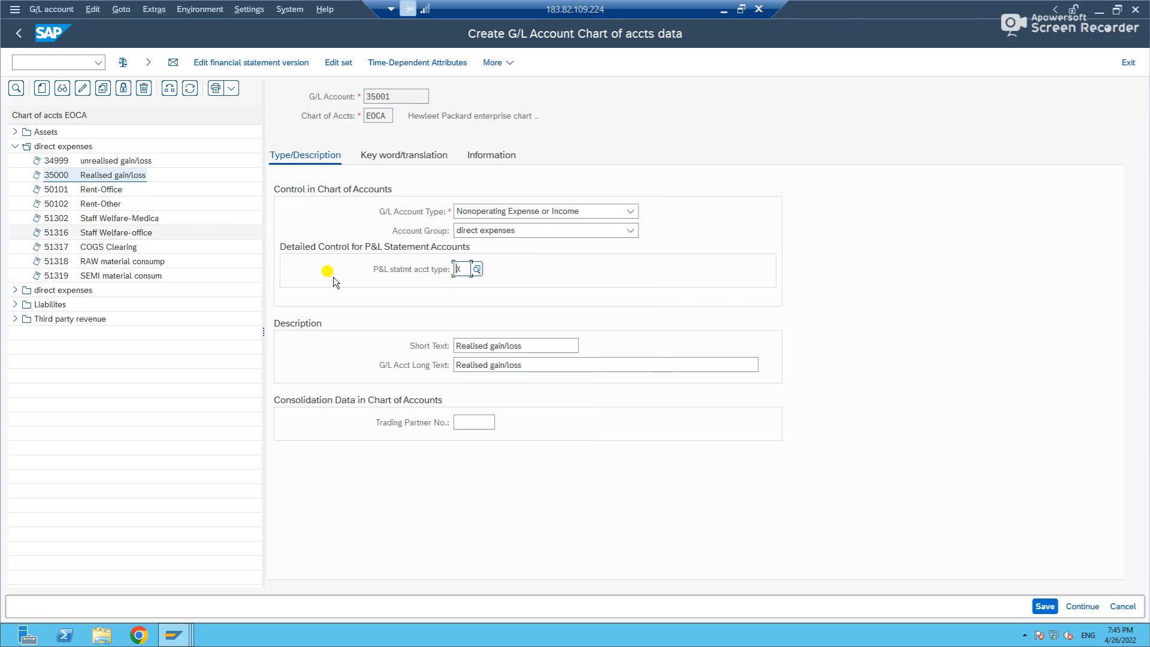
Set both the short text and the long text of account 35001 to Wages.
click(541, 346)
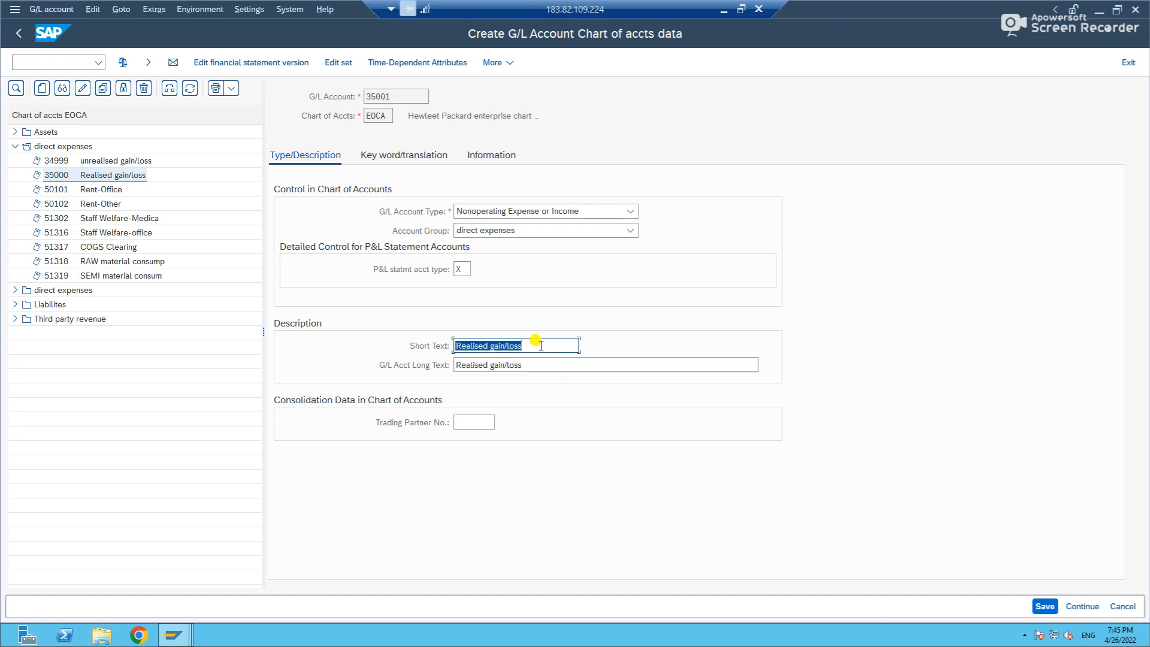
text(Wages)
key(Tab)
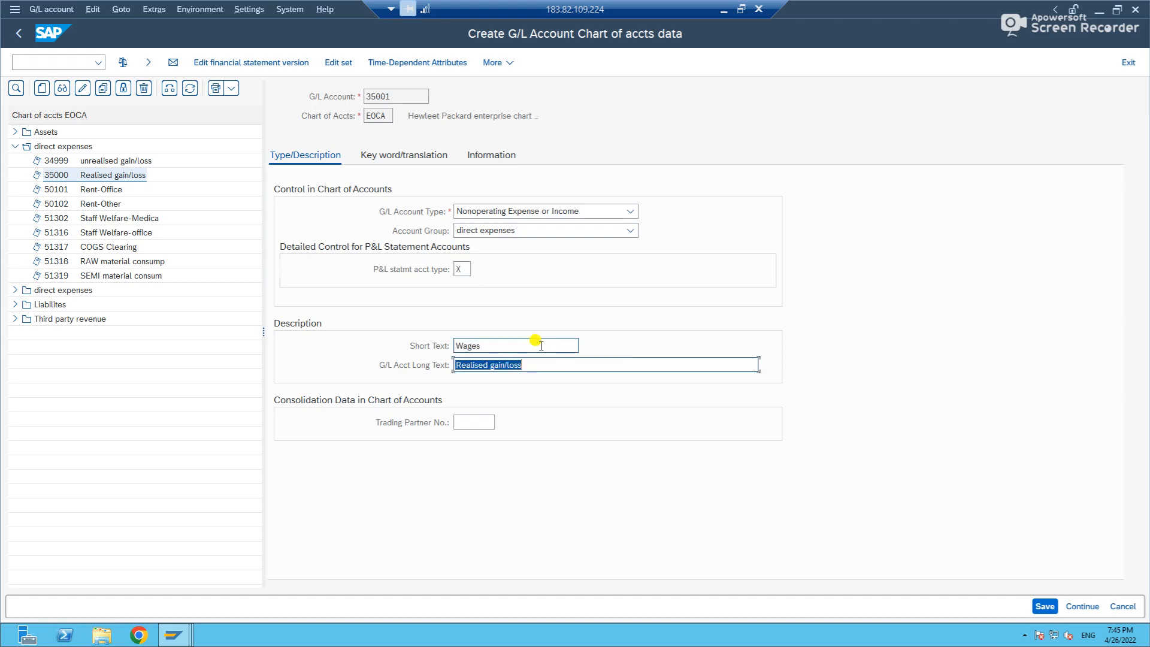
text(Wages)
key(Return)
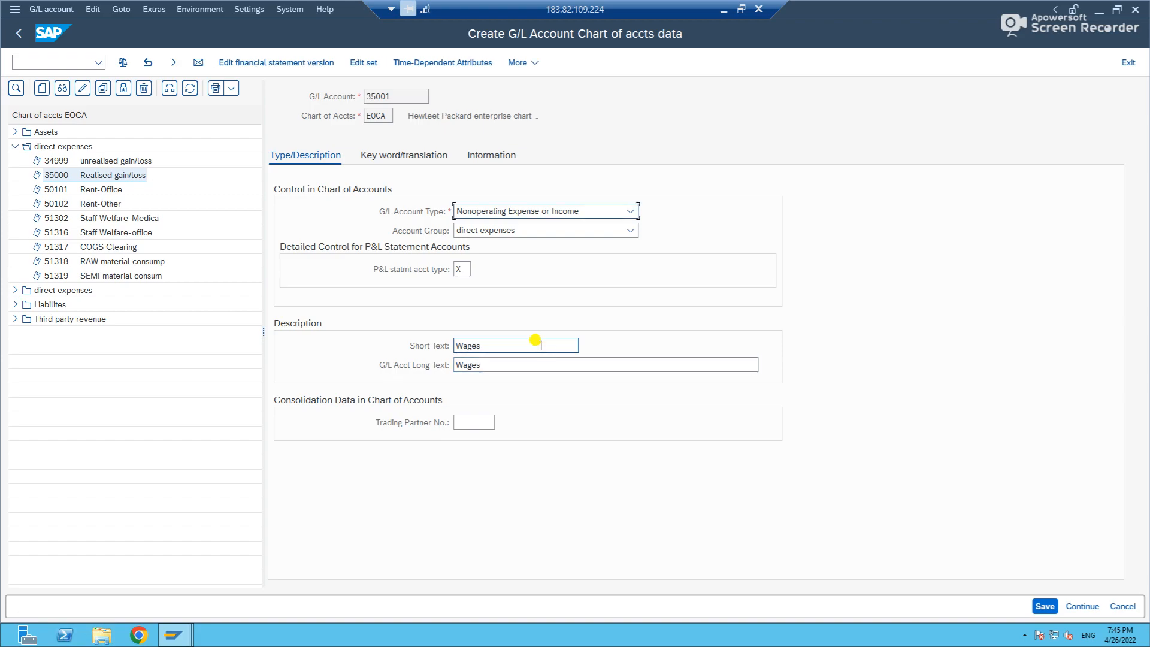
Look through the keyword/translation and information data of account 35001, and return to its type and description.
click(404, 156)
click(503, 155)
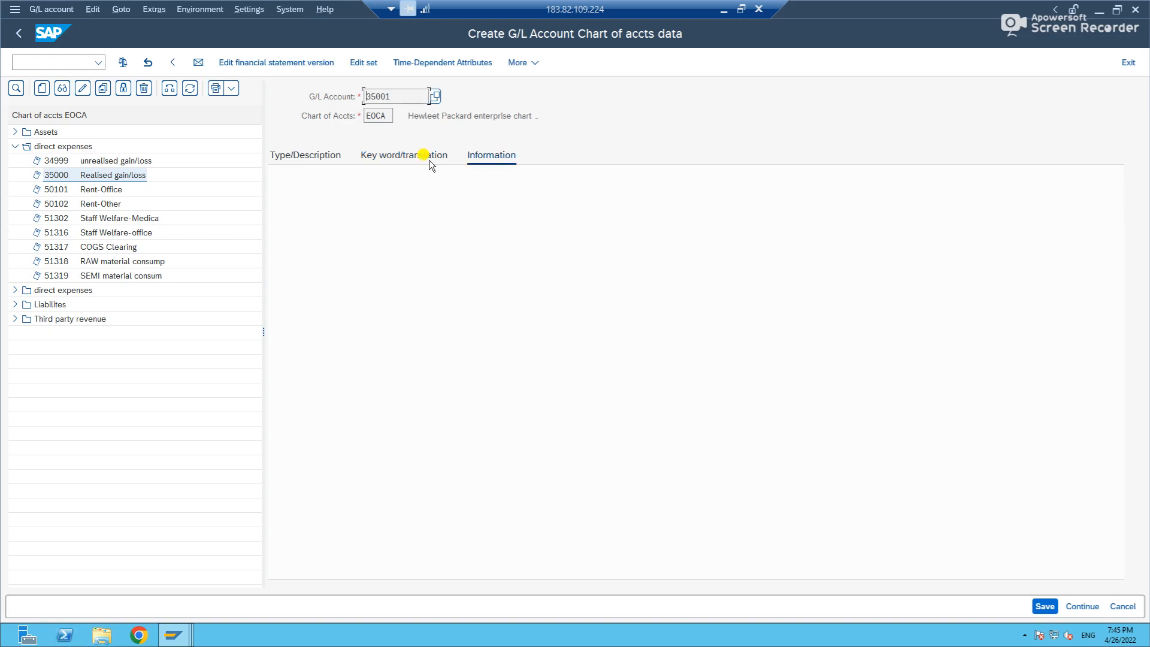
click(320, 155)
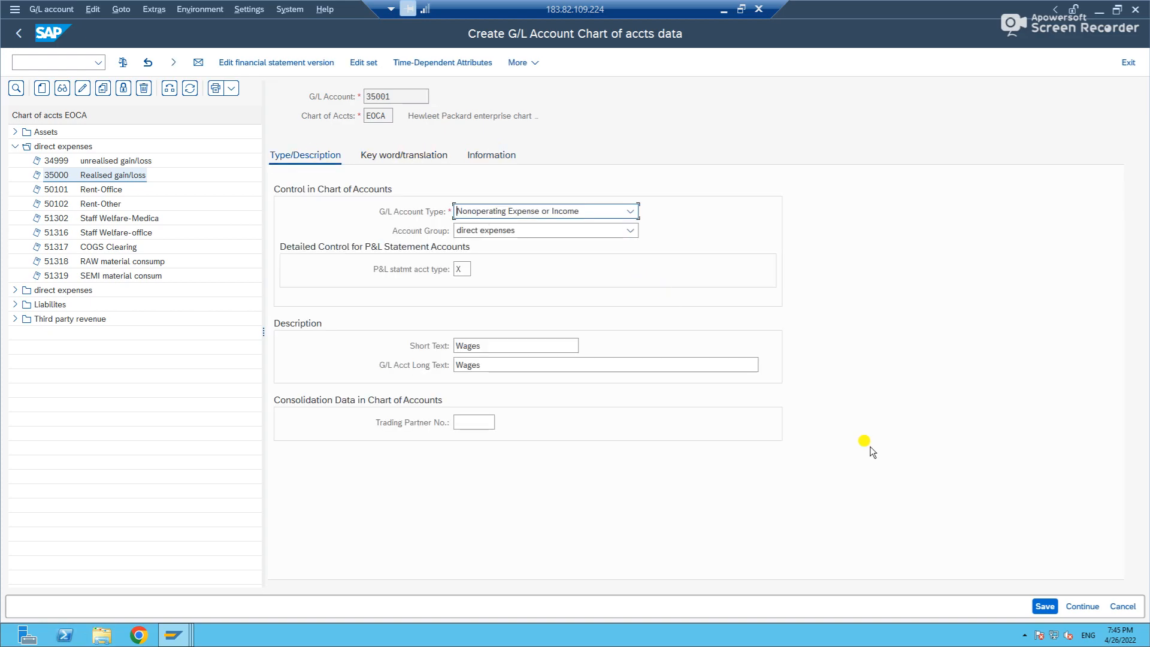
Try to save account 35001, and cancel its creation without saving the data.
click(1045, 606)
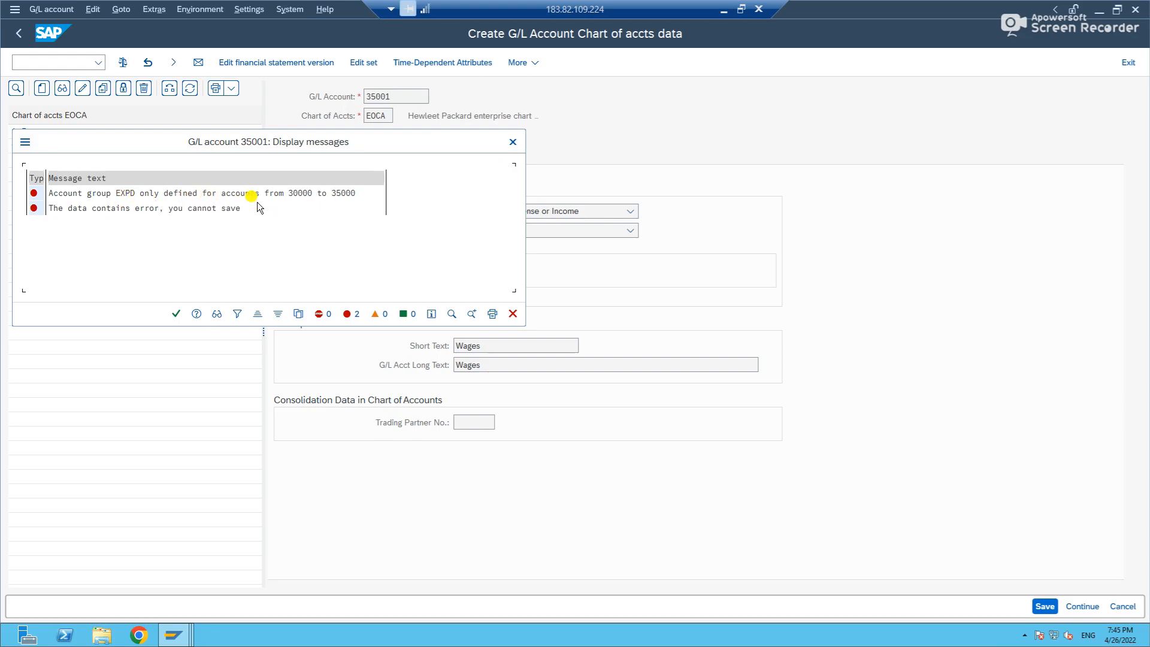
click(513, 142)
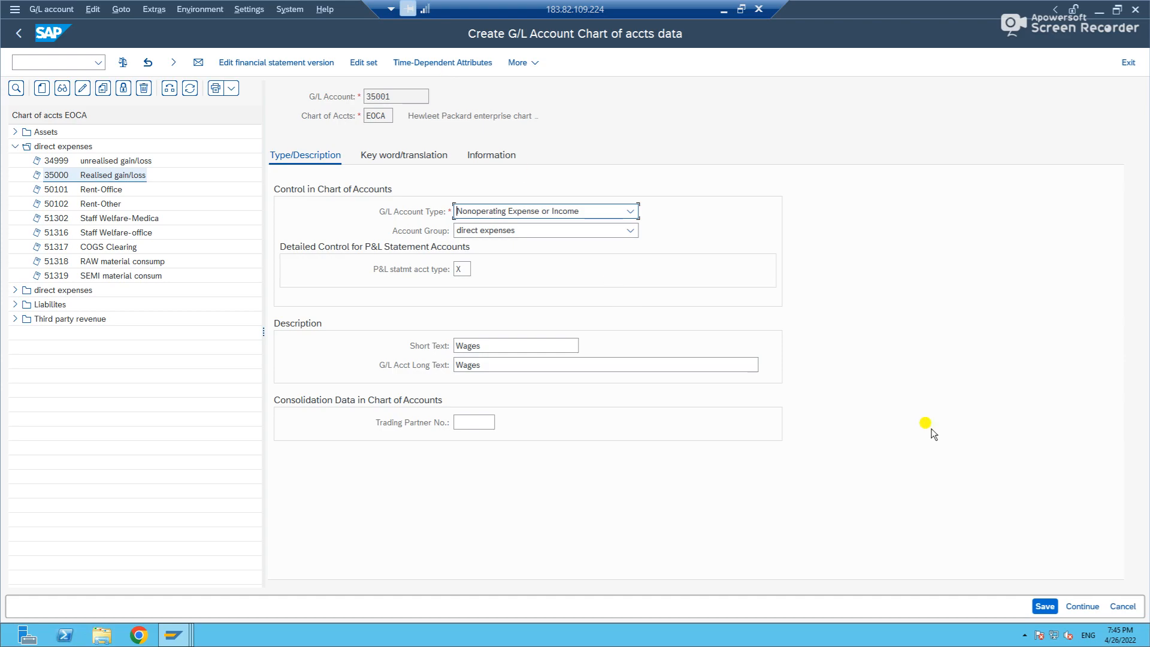
click(1138, 608)
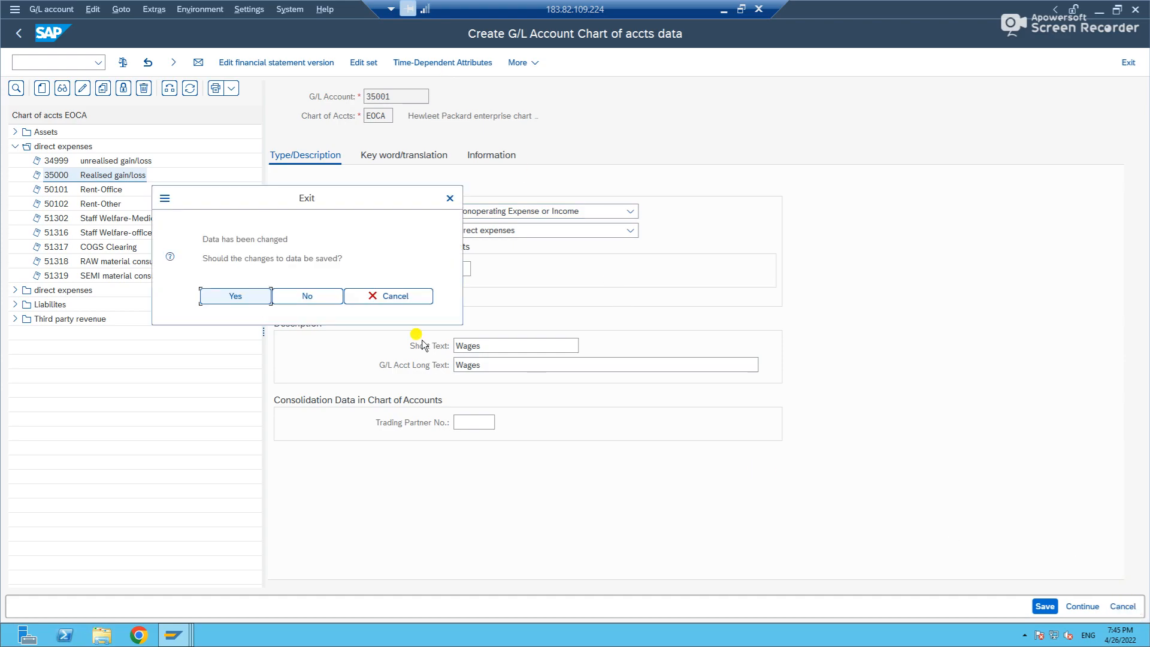
click(327, 301)
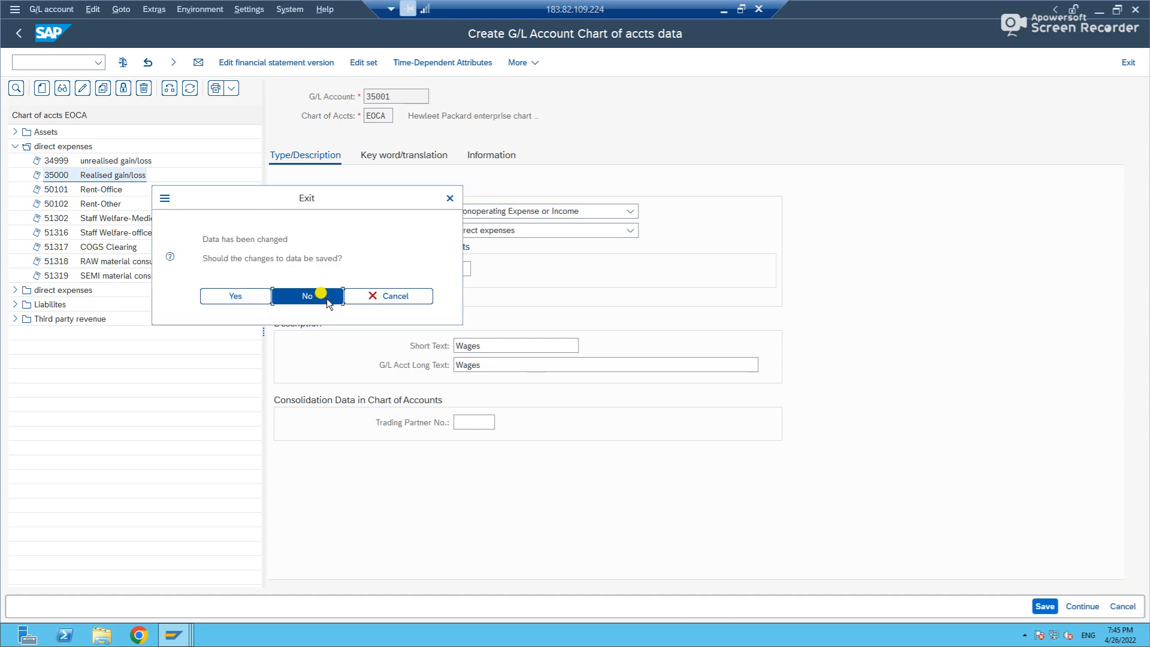
Start another copy of G/L account 35000 and try 34999 as the new account number.
right_click(64, 174)
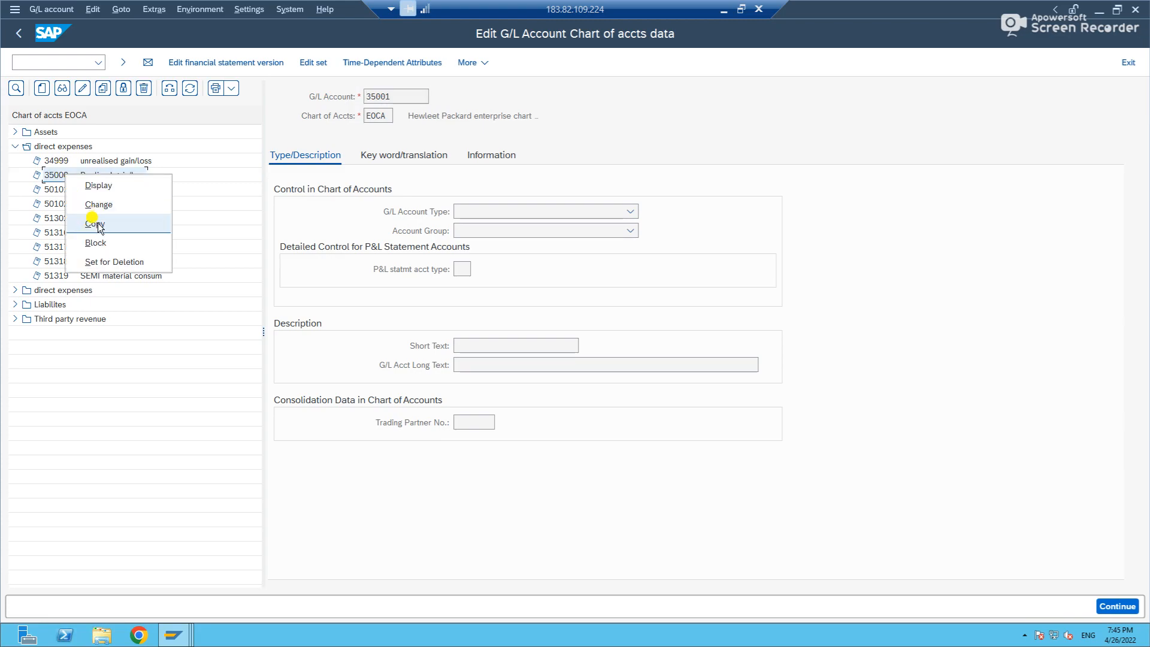
click(96, 224)
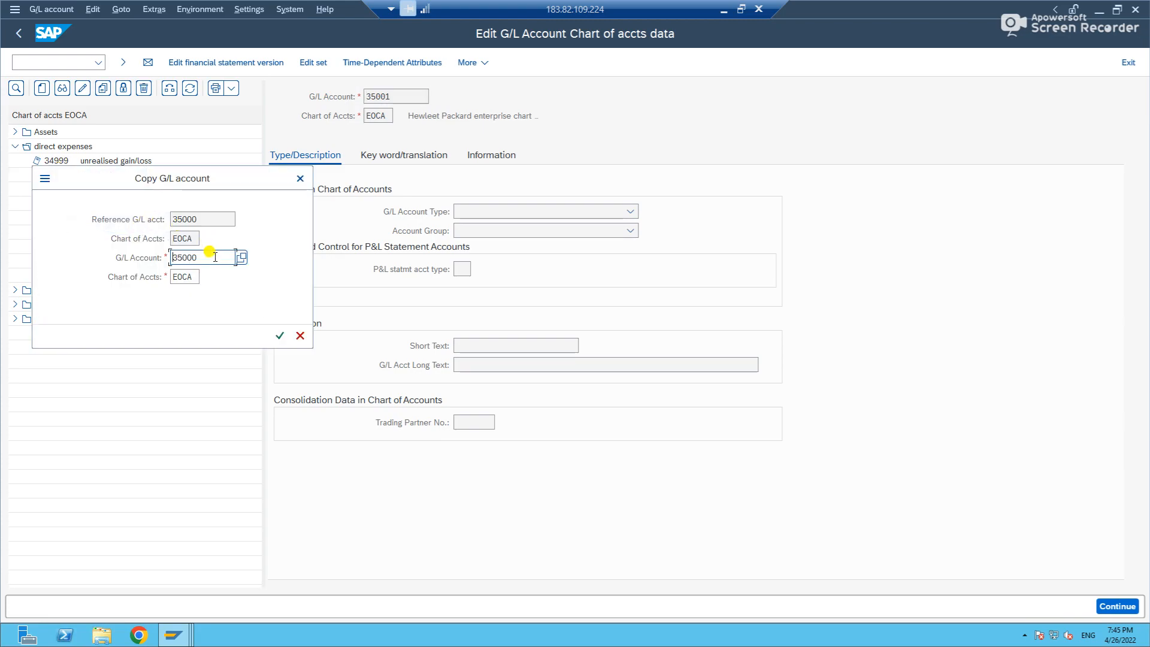
key(BackSpace)
key(BackSpace)
key(BackSpace)
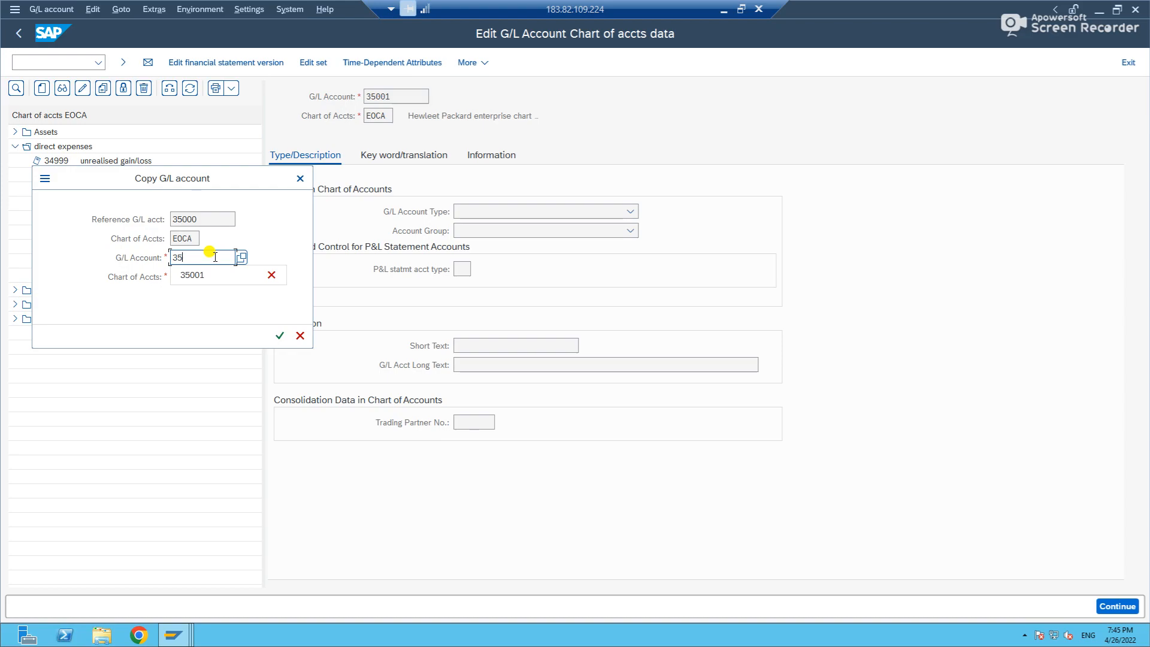
text(499)
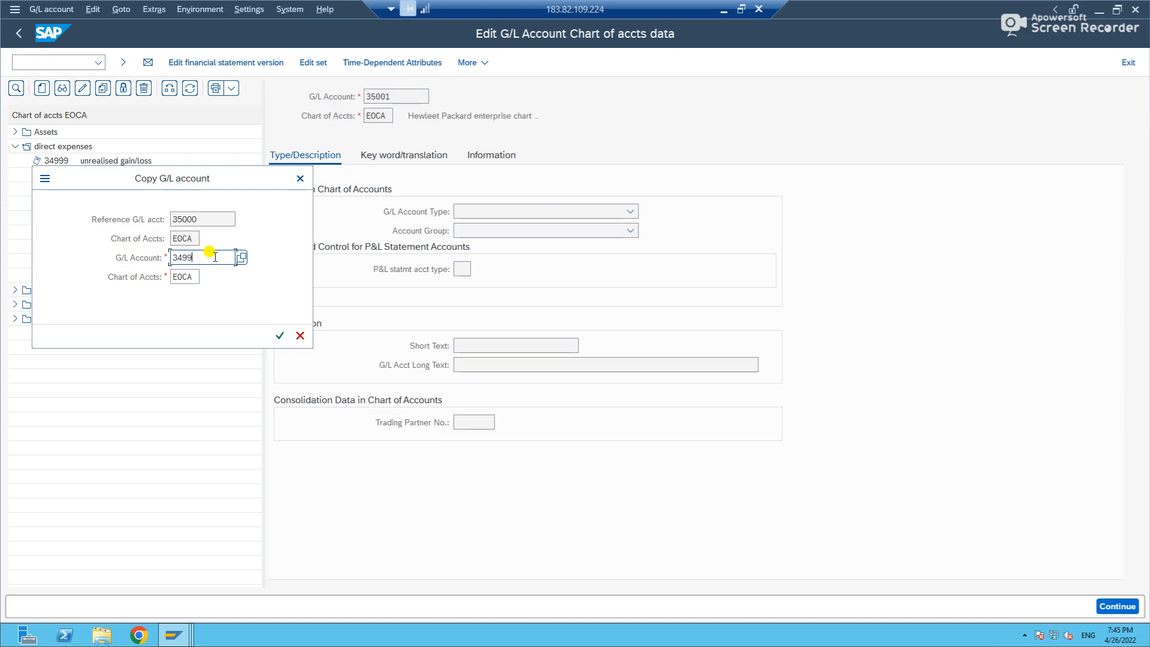
text(9)
key(Return)
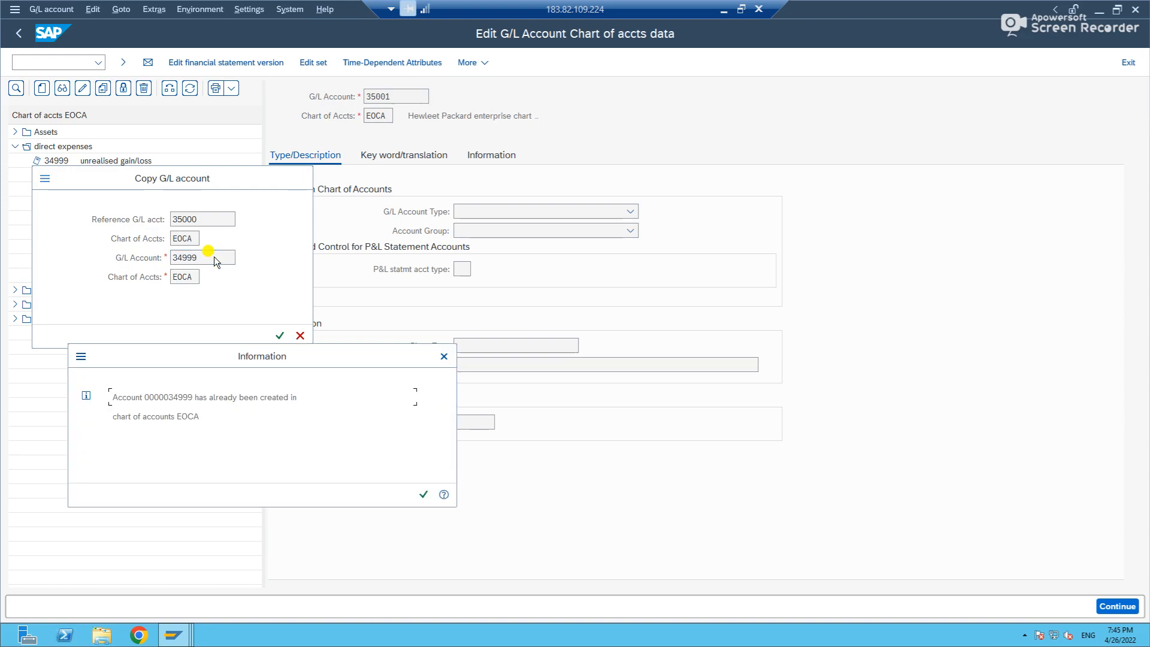
key(Return)
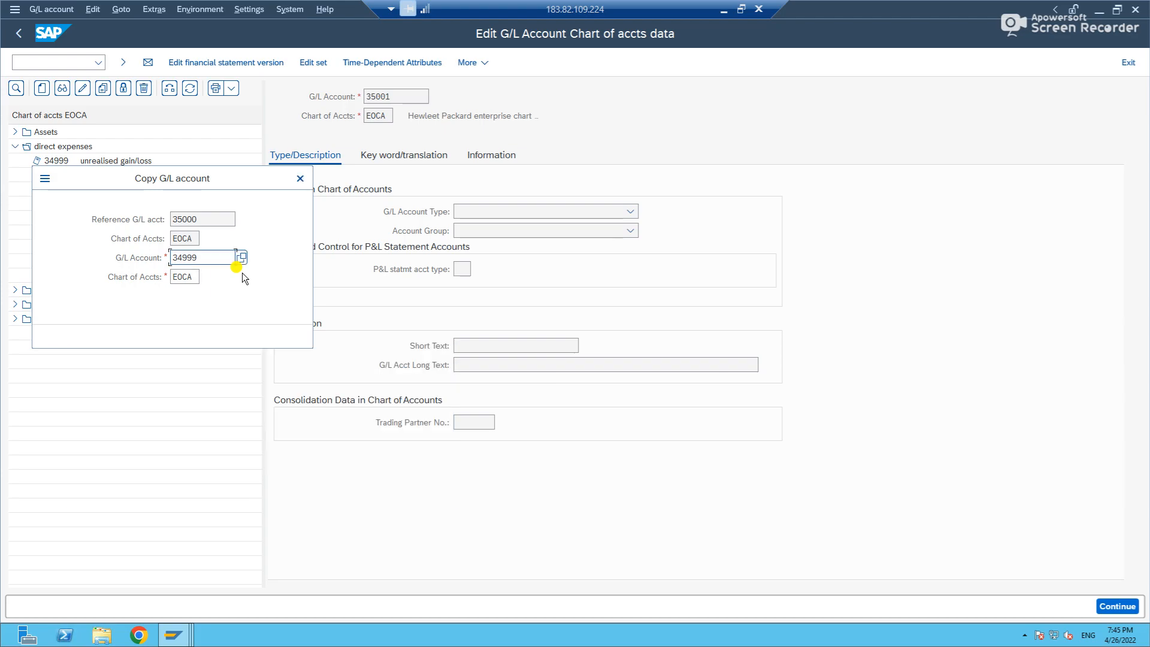
Change the new account number to 34998 and carry out the copy of account 35000.
click(205, 257)
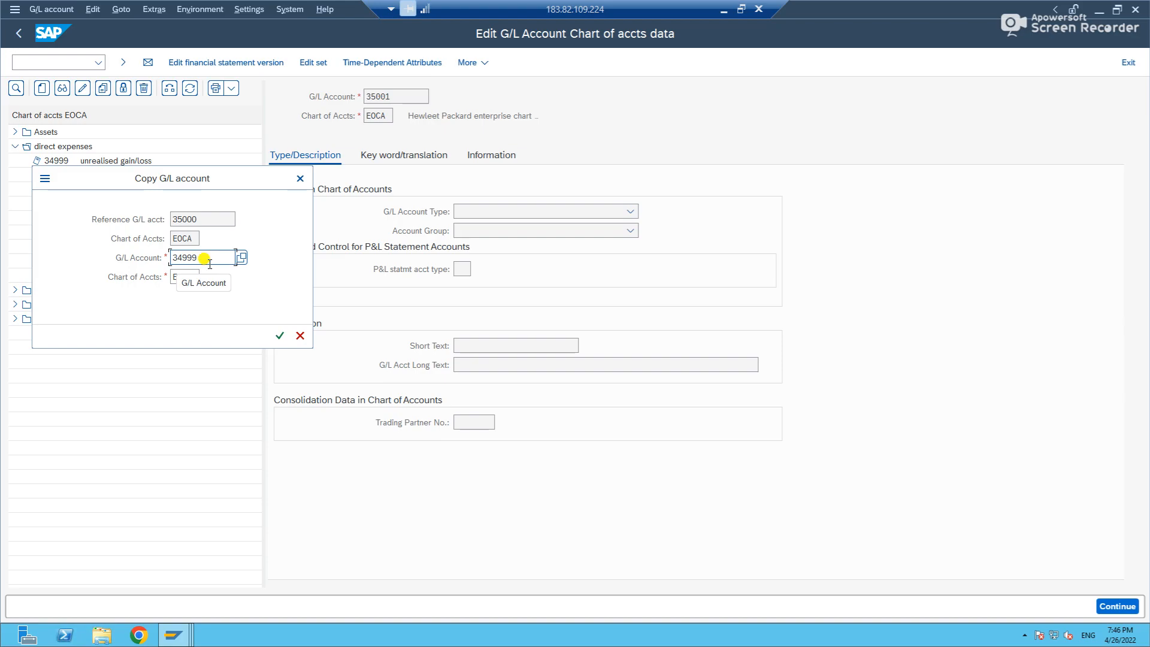
key(BackSpace)
text(8)
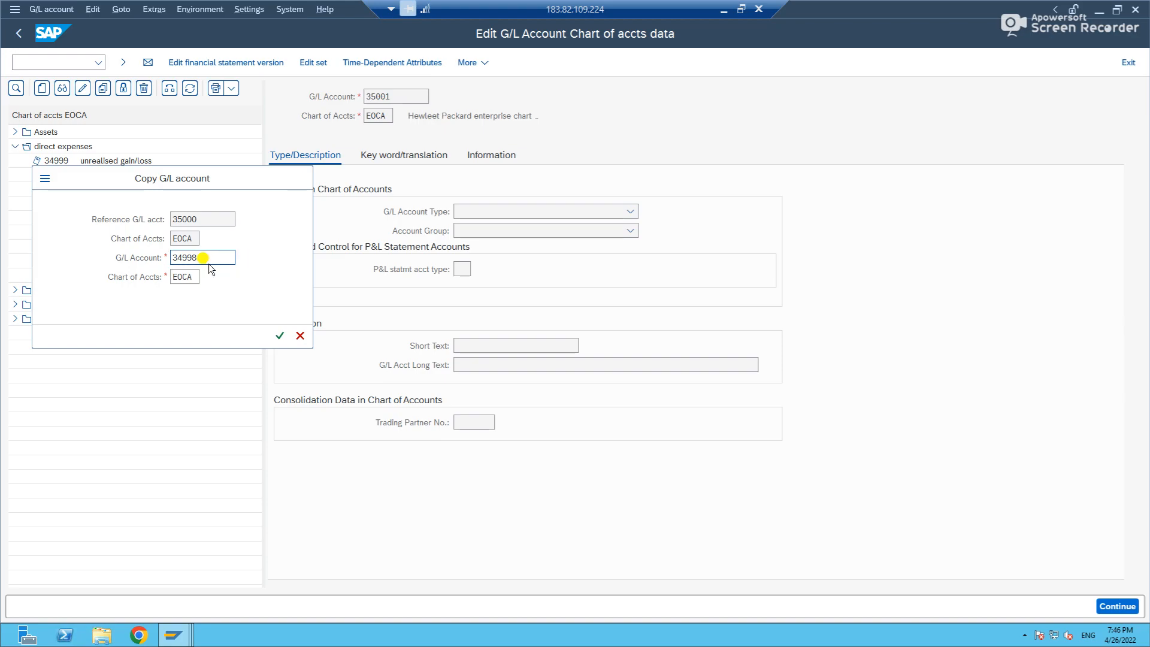
key(Return)
click(522, 346)
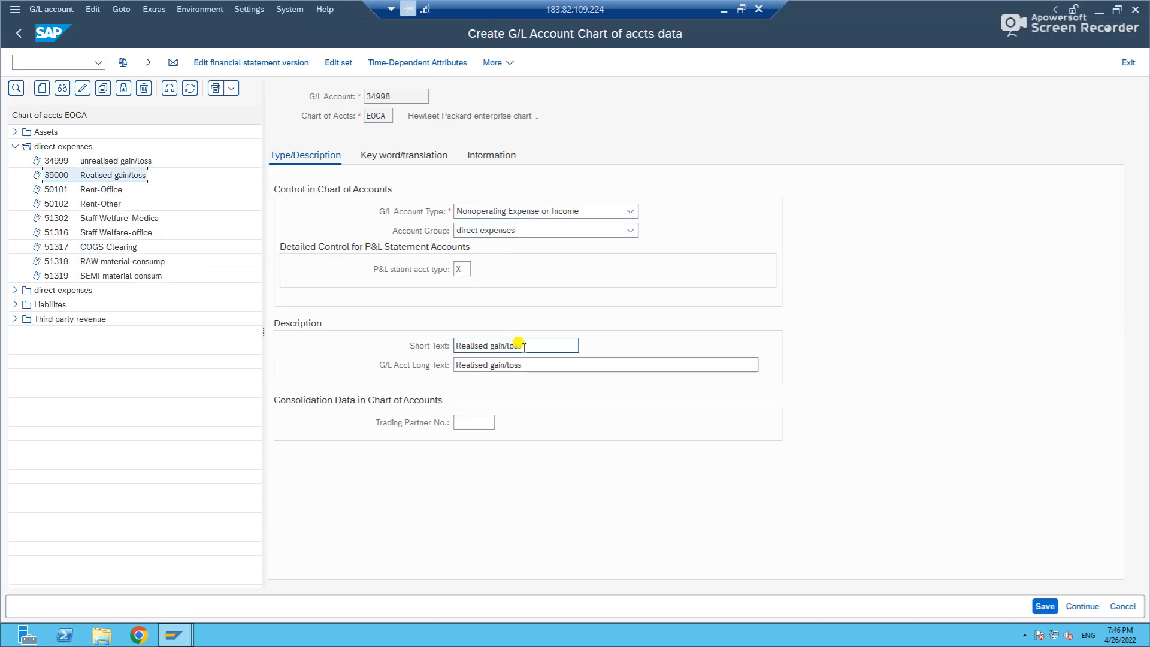
key(ctrl+a)
key(ctrl+v)
key(Tab)
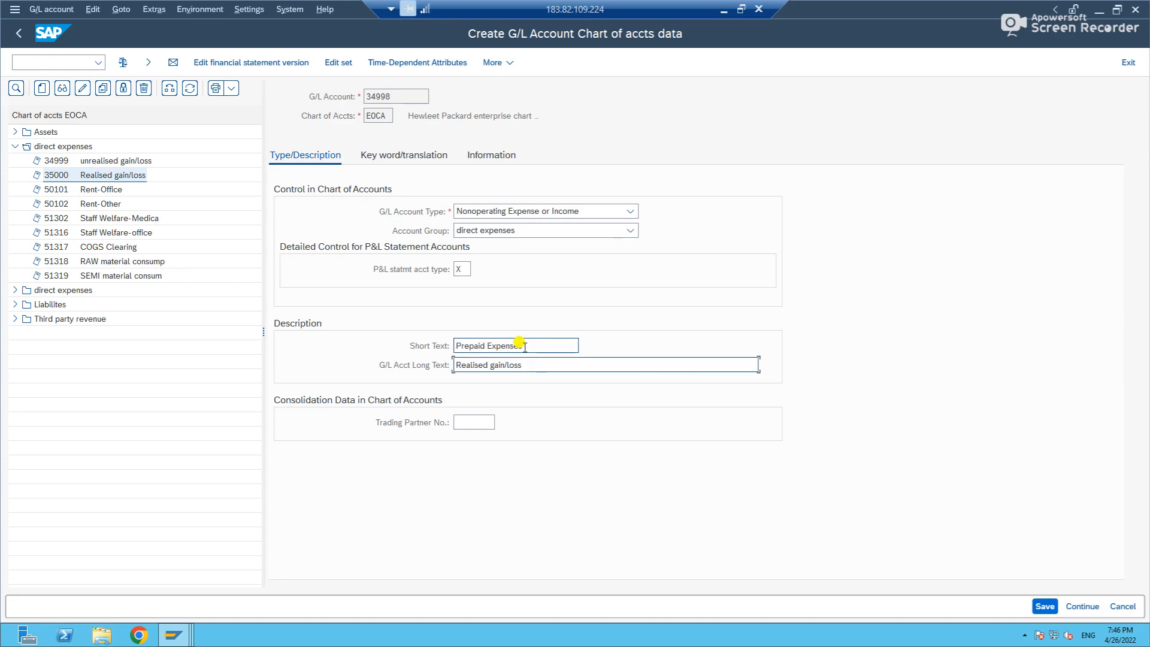
double_click(525, 347)
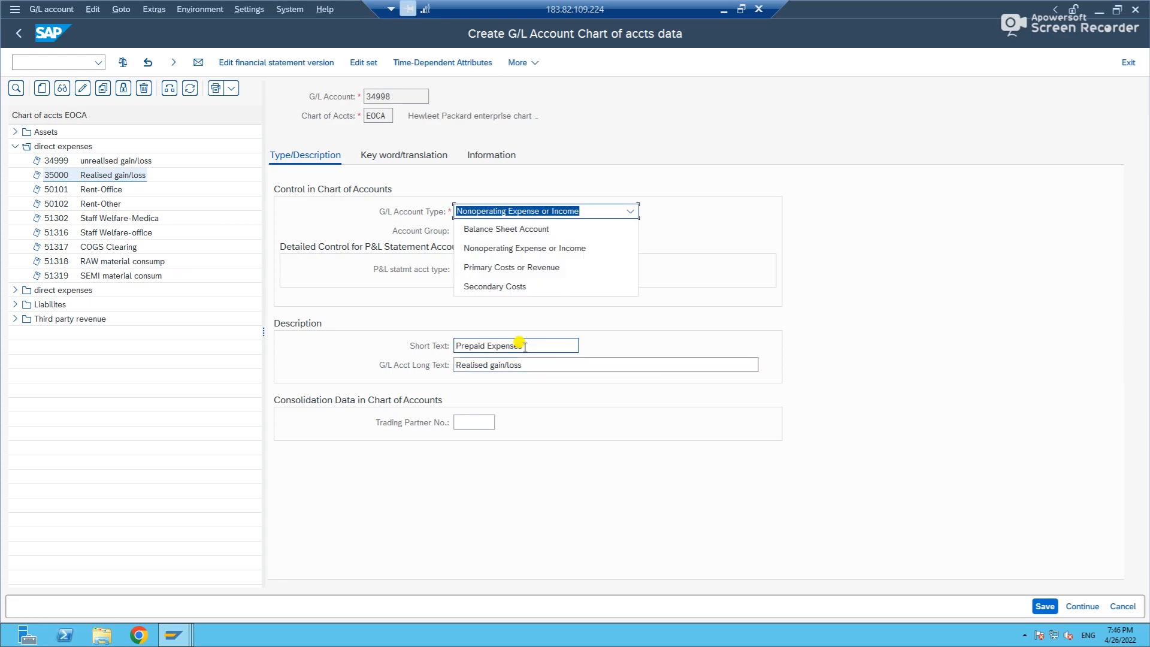
Set both the short text and the G/L account long text of account 34998 to Wages.
click(519, 346)
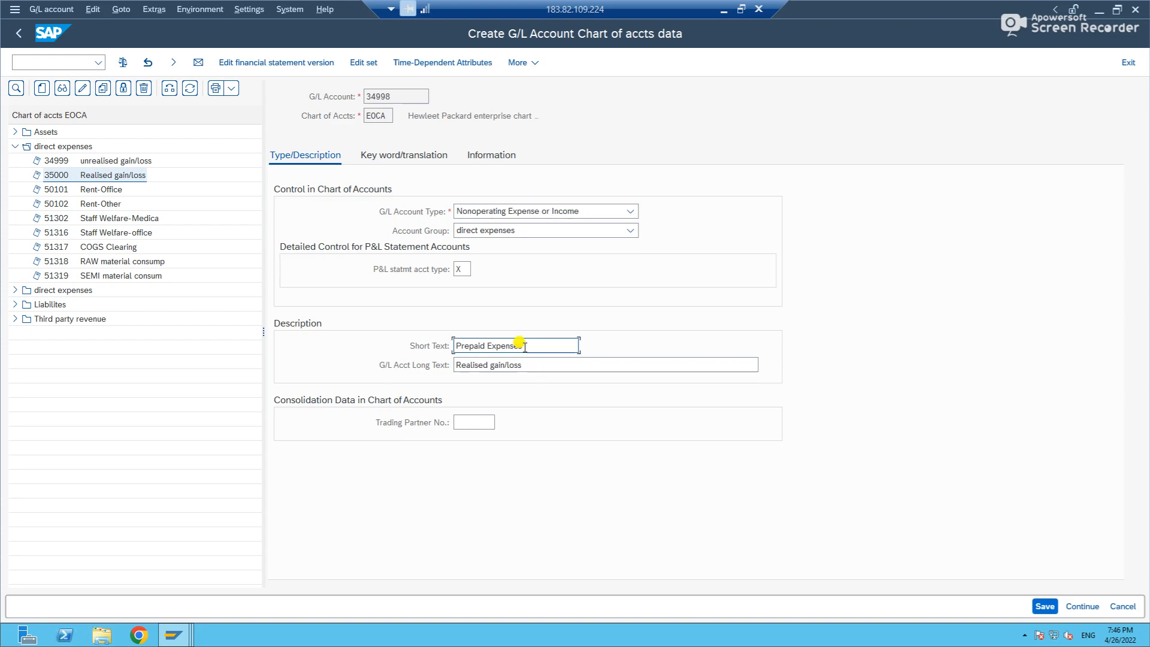
key(ctrl+a)
text(Wage)
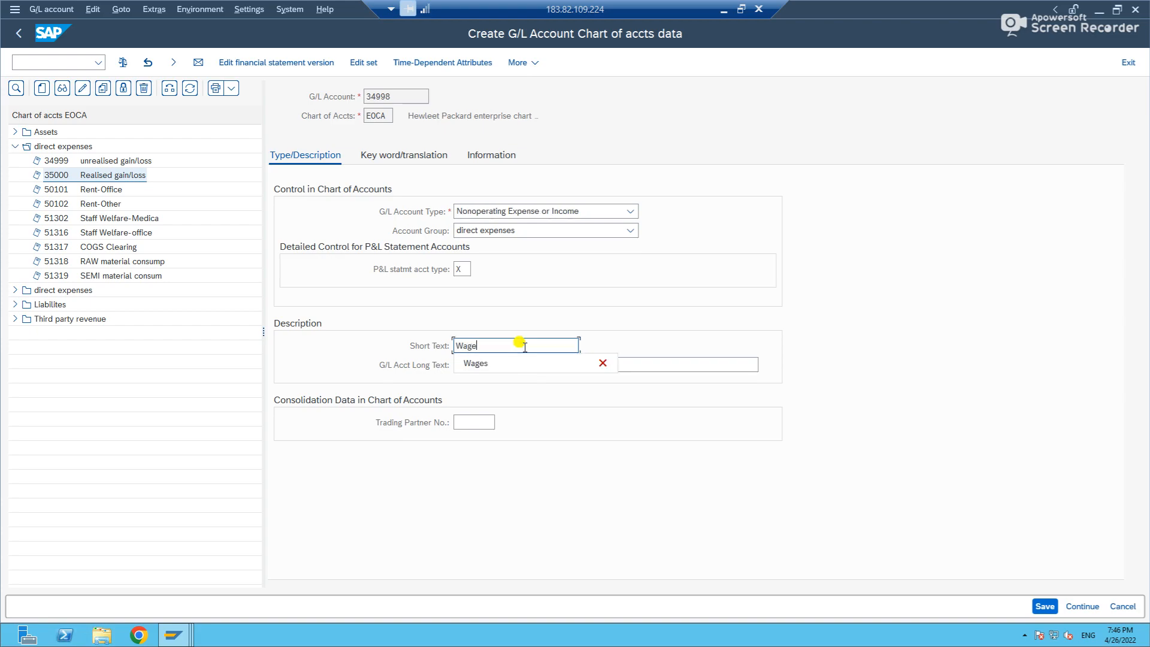
text(s)
key(Tab)
key(ctrl+a)
text(Wages)
key(Return)
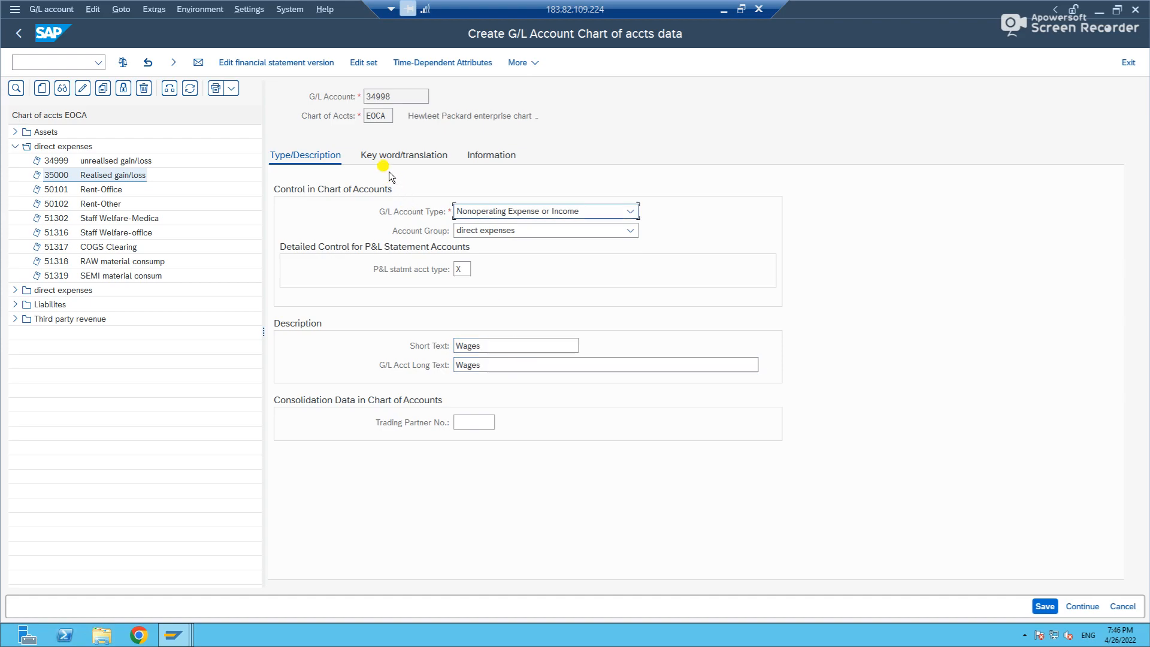
Check the keyword/translation data of account 34998 and save the new account.
click(387, 159)
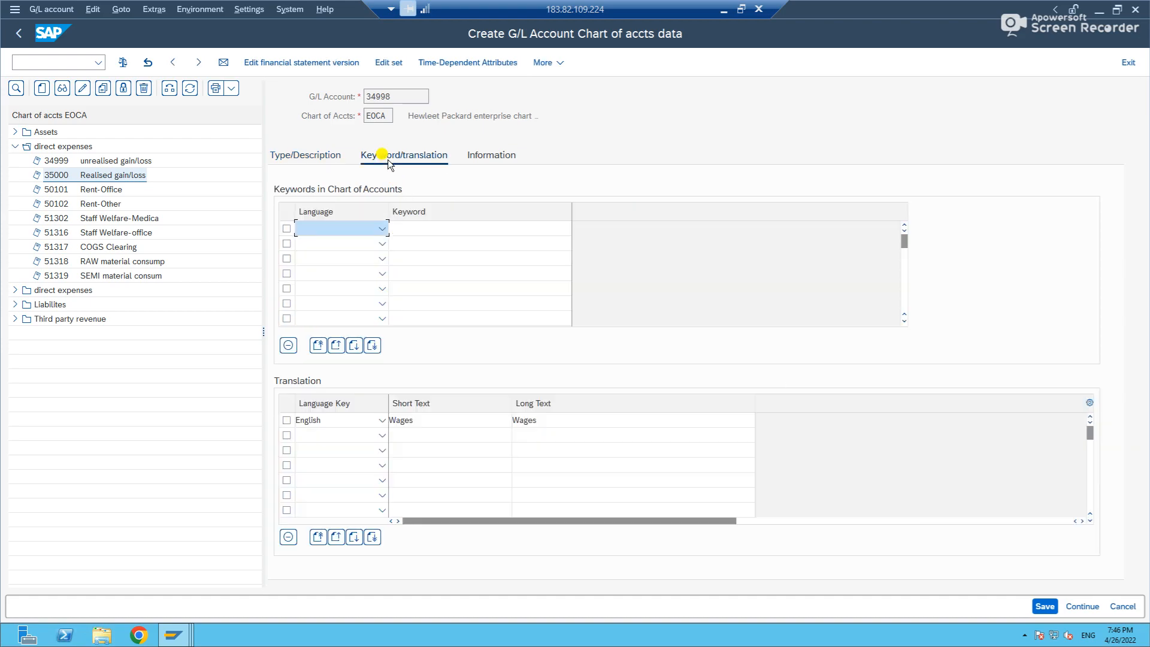
double_click(403, 98)
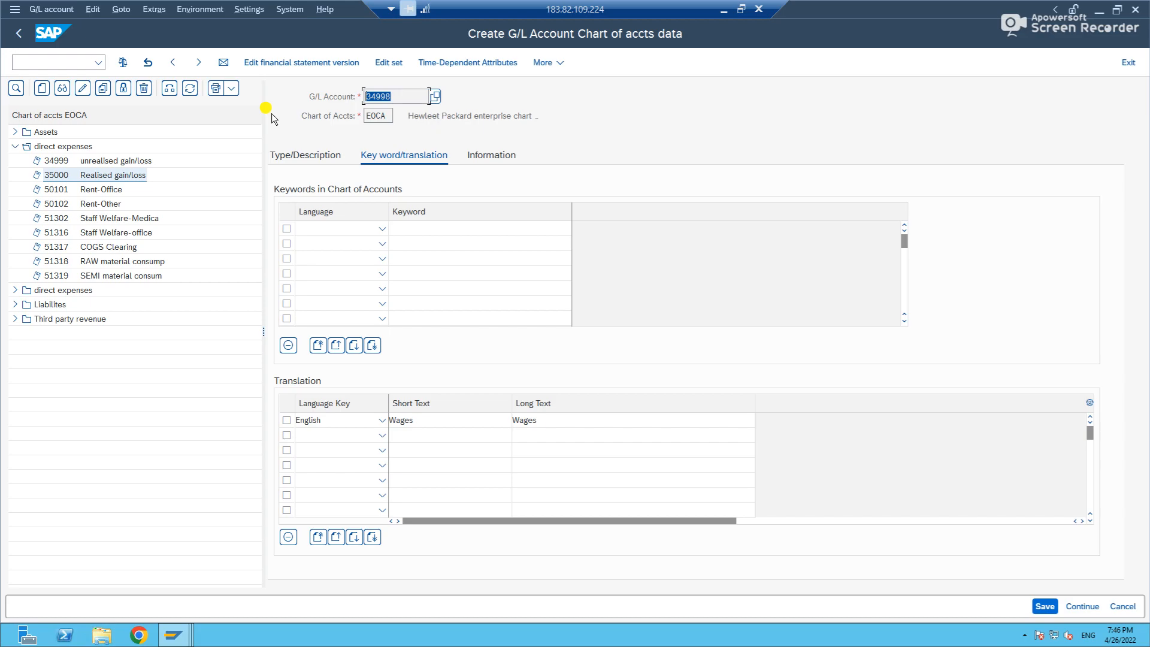
click(312, 155)
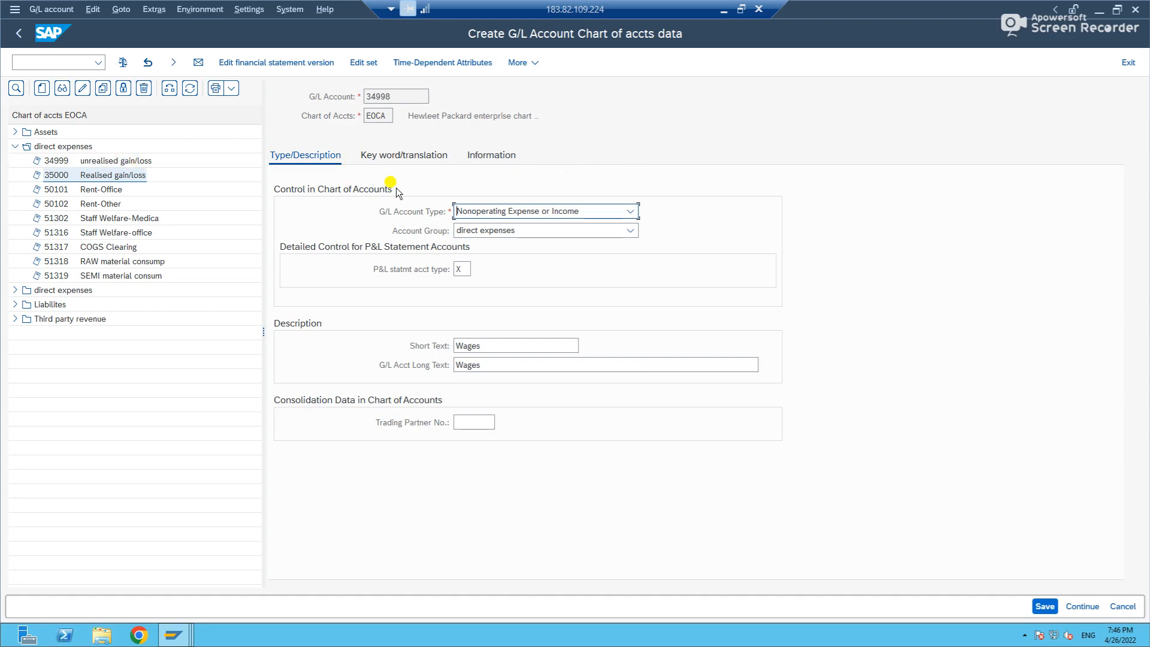
click(1043, 606)
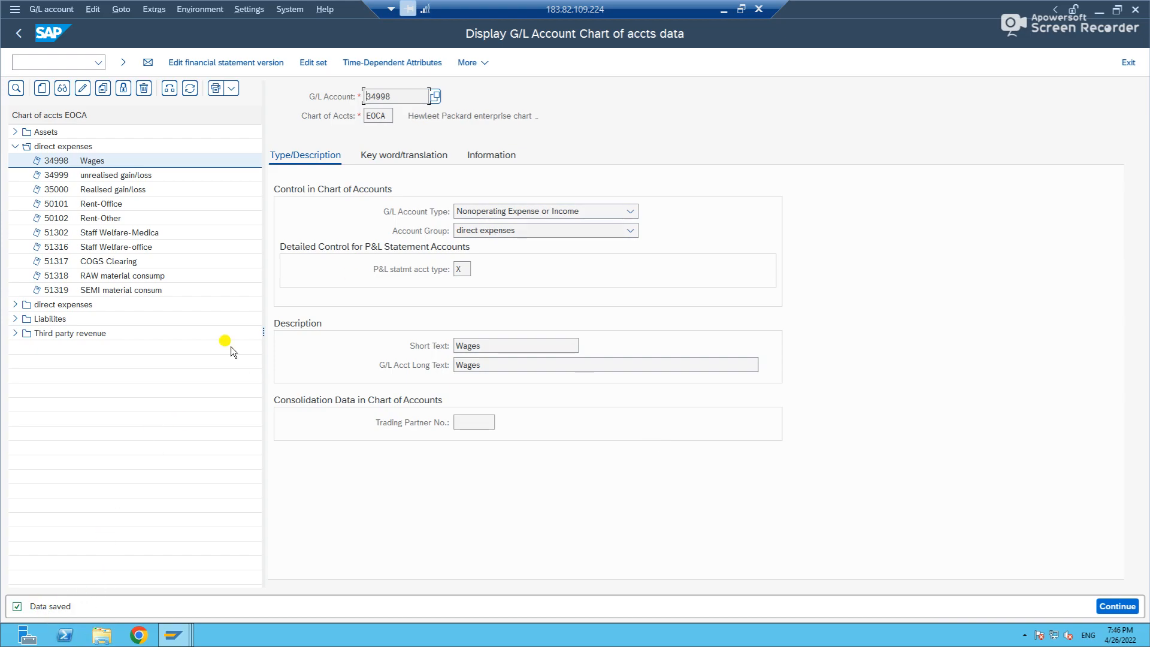
Switch to the table display session, leave the SKB1 results and load table SKA1.
drag(407, 96, 326, 94)
key(alt+Tab)
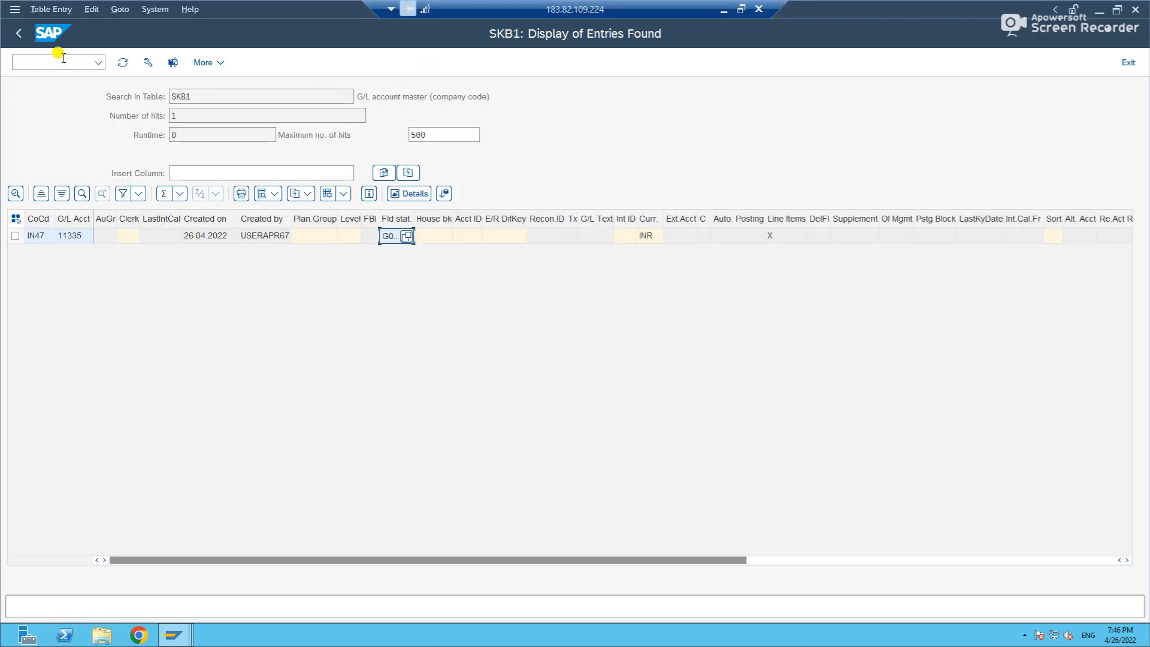
click(22, 34)
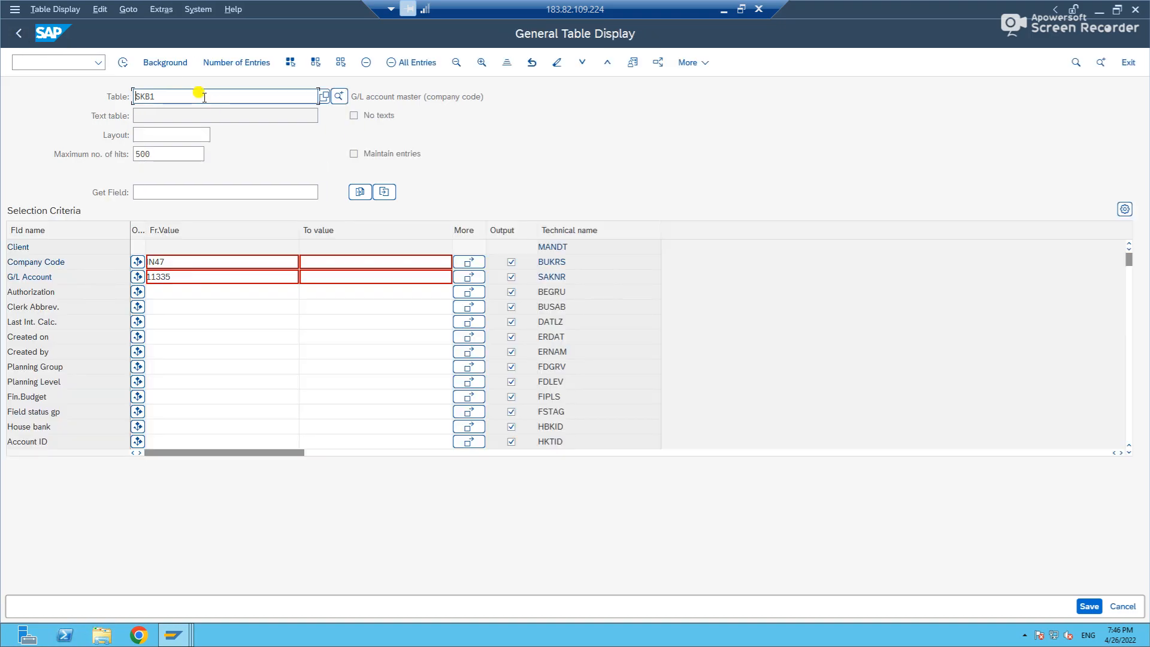
key(BackSpace)
key(BackSpace)
text(a1)
key(Return)
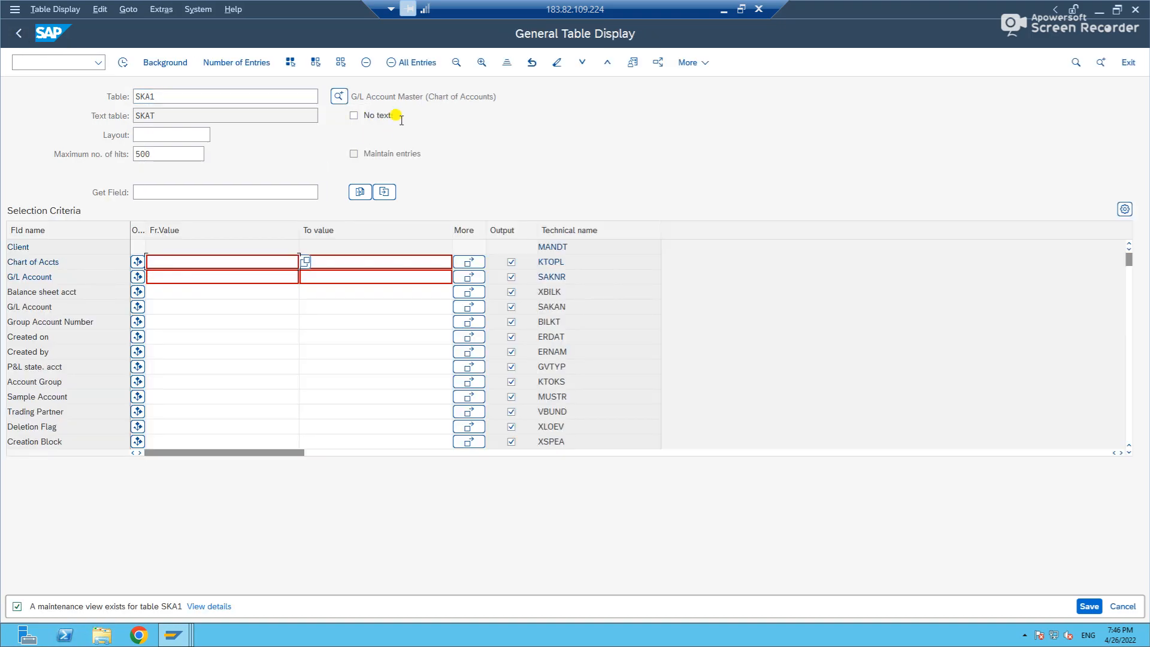
Look up the SKA1 entry for chart of accounts EOCA and G/L account 34998.
click(175, 259)
key(Down)
key(Down)
key(Down)
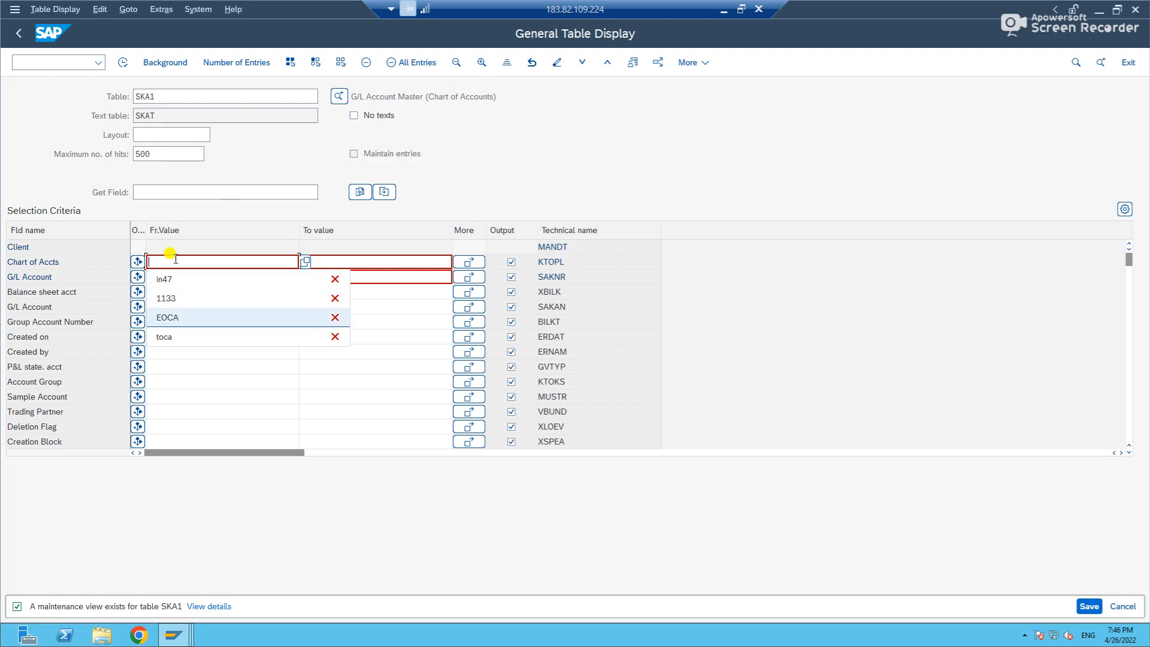
key(Return)
text(34998)
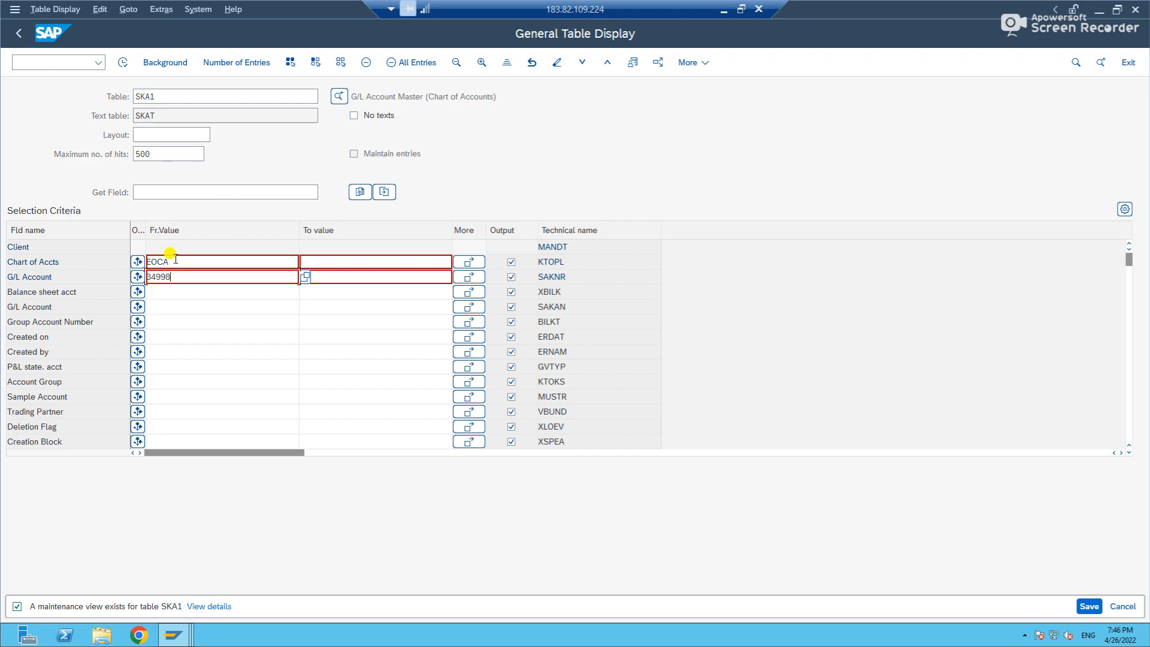
click(123, 62)
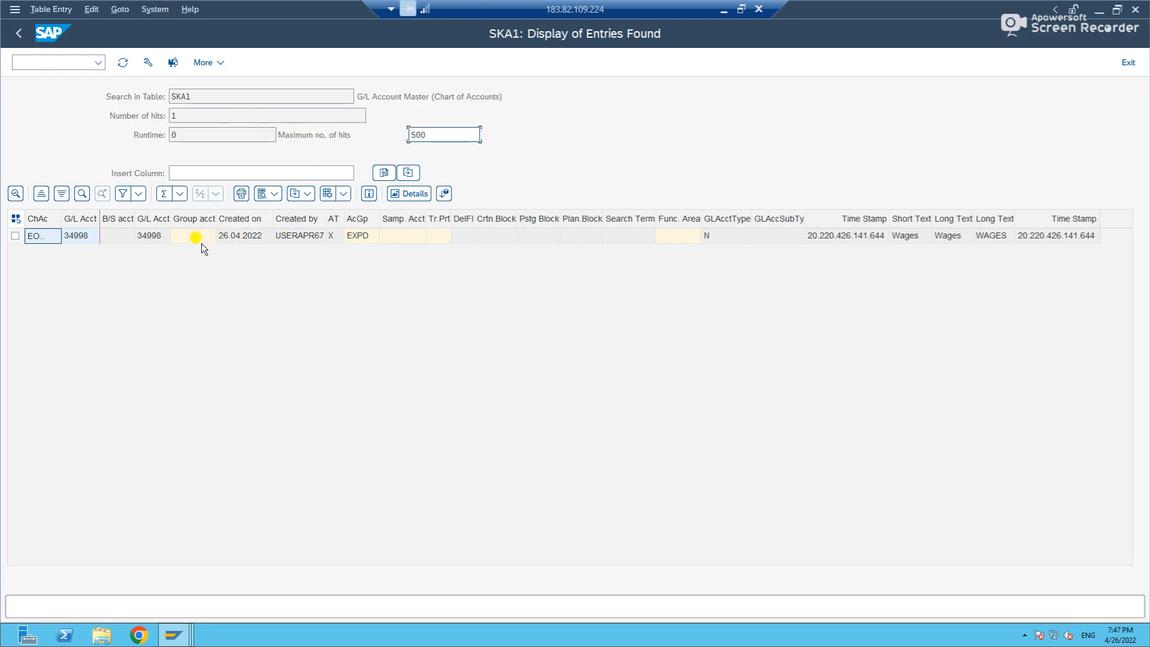
Return to the selection criteria, load table SKB1 and look up G/L account 34998 in company code IN47.
click(18, 33)
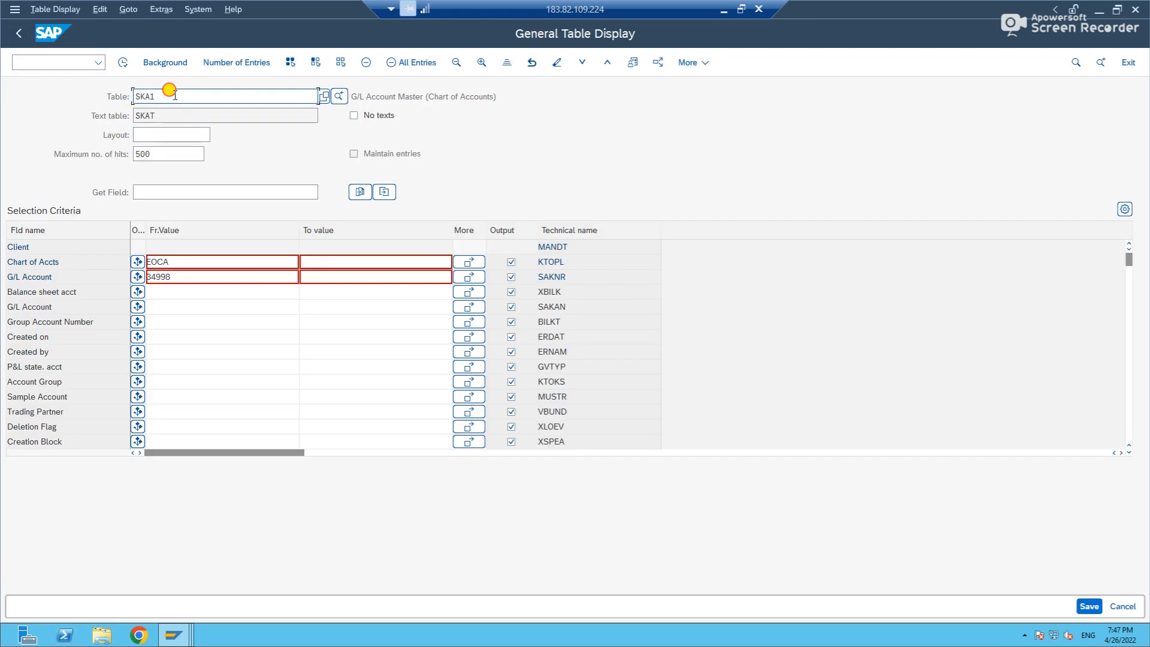
key(BackSpace)
text(b1)
key(Return)
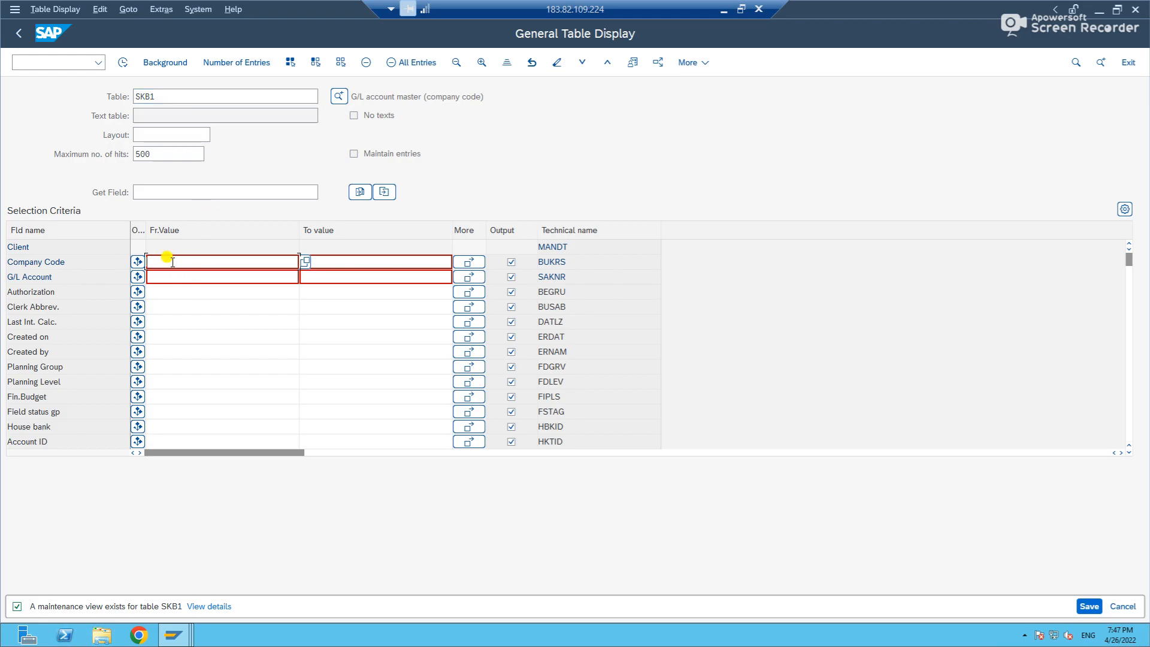
text(n47)
click(180, 276)
text(34998)
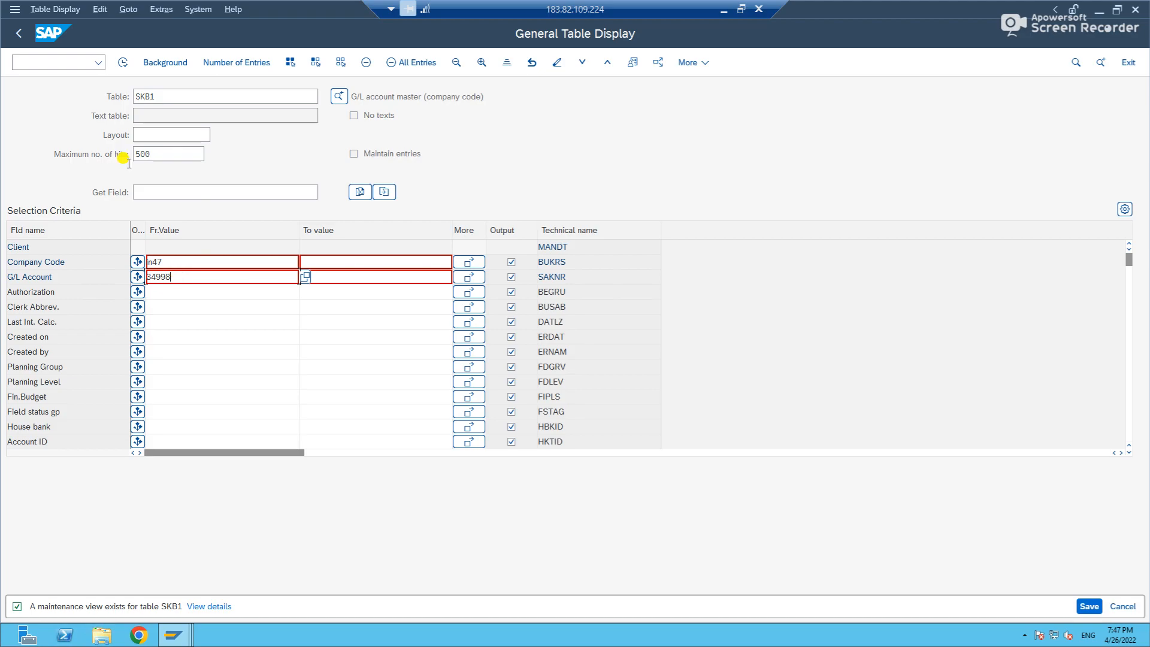
click(123, 62)
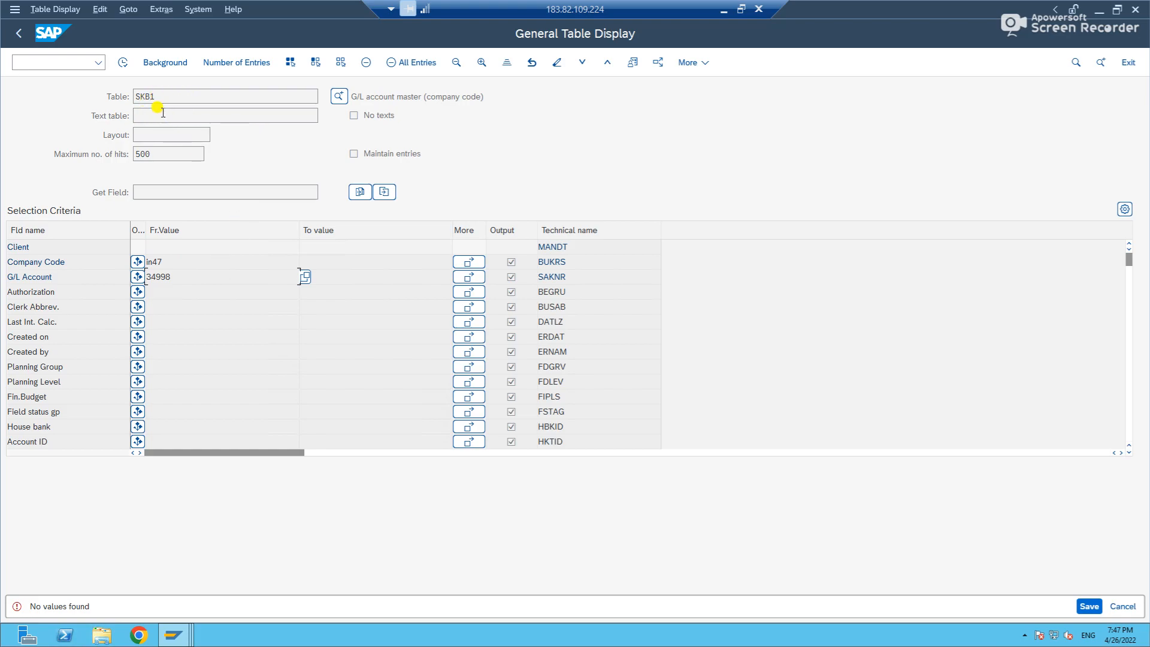
Leave the chart-of-accounts display and open FSS0 - In Company Code from the General Ledger master records for individual G/L account processing.
key(alt+Tab)
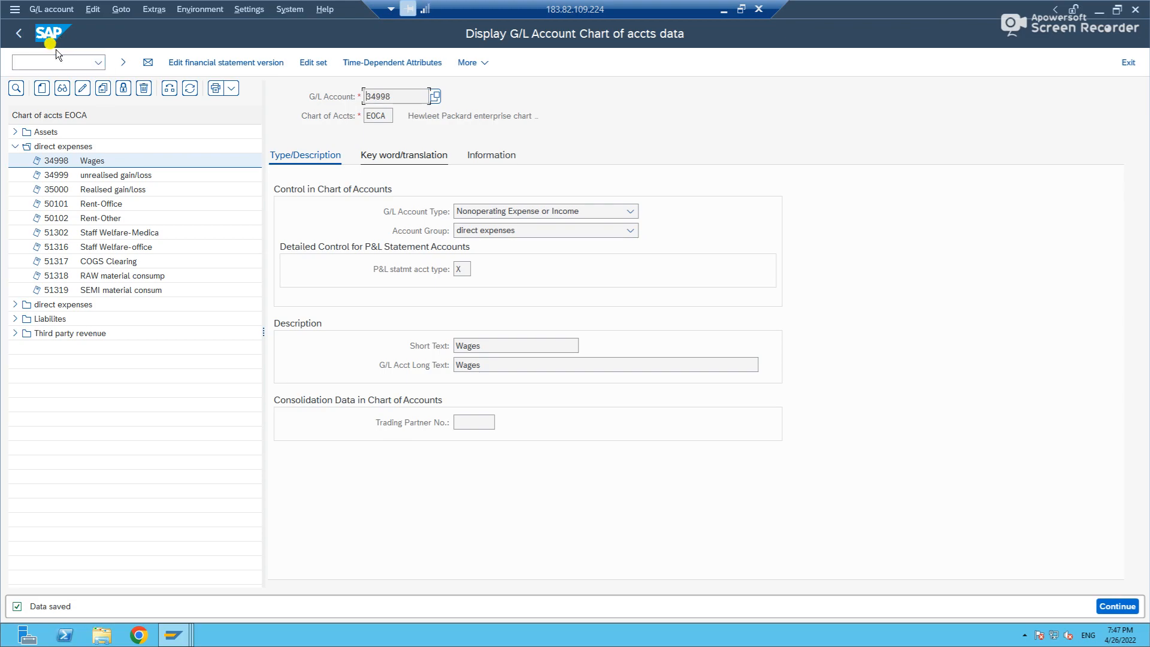
click(19, 33)
click(50, 65)
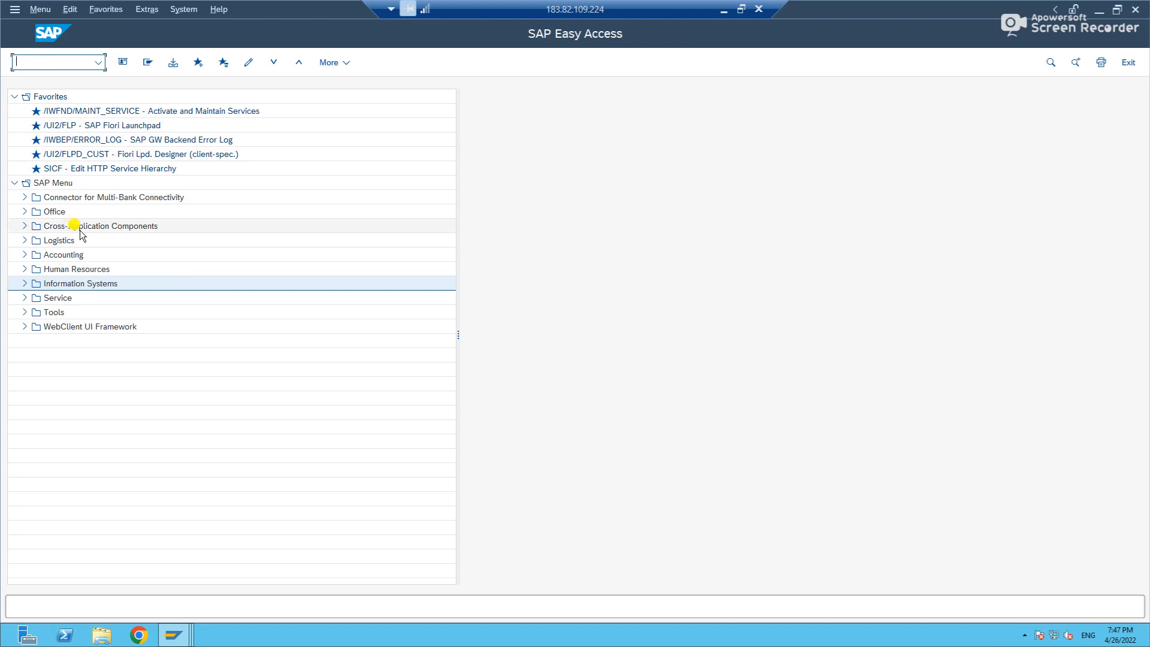
click(24, 256)
click(34, 269)
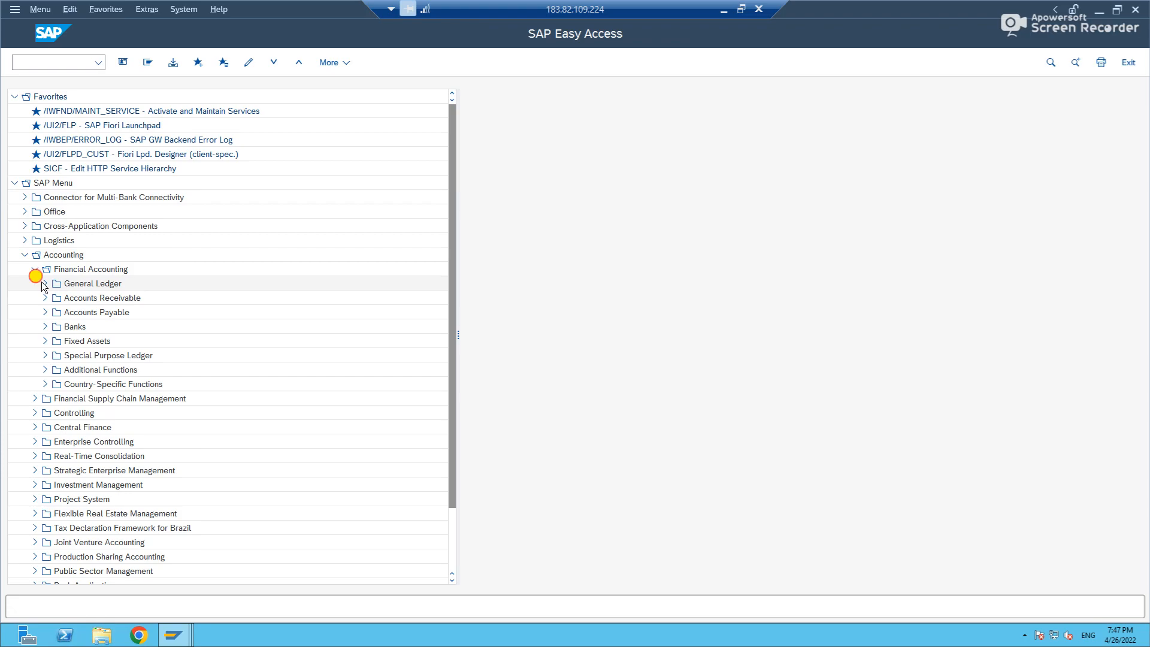
click(45, 283)
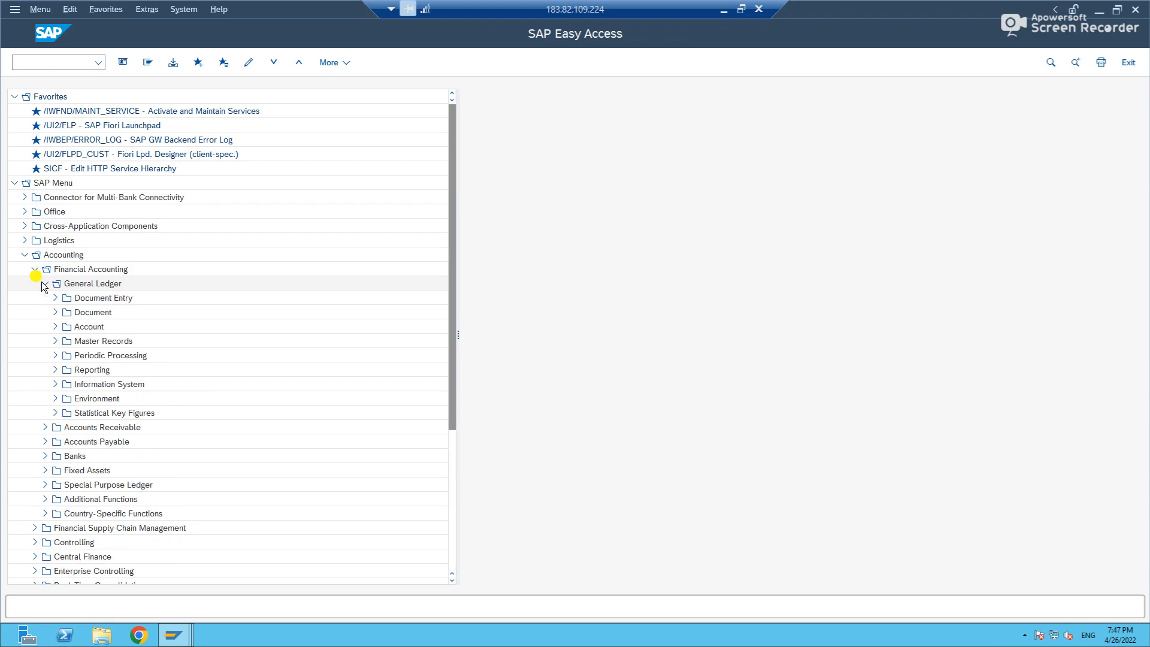
click(55, 341)
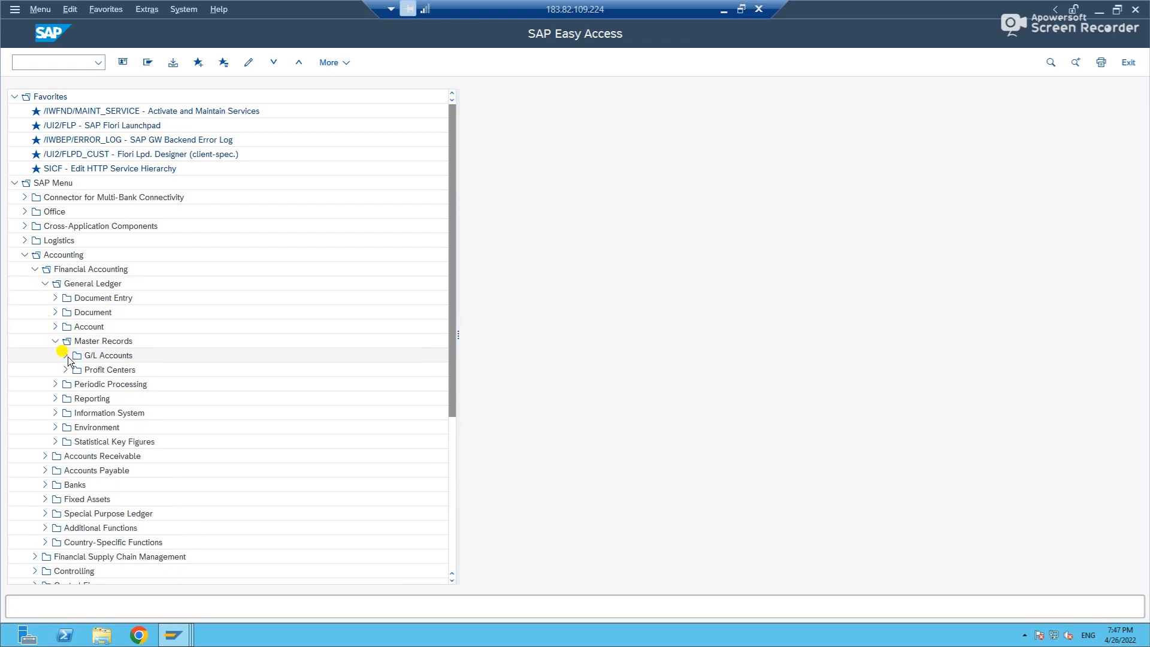
click(66, 356)
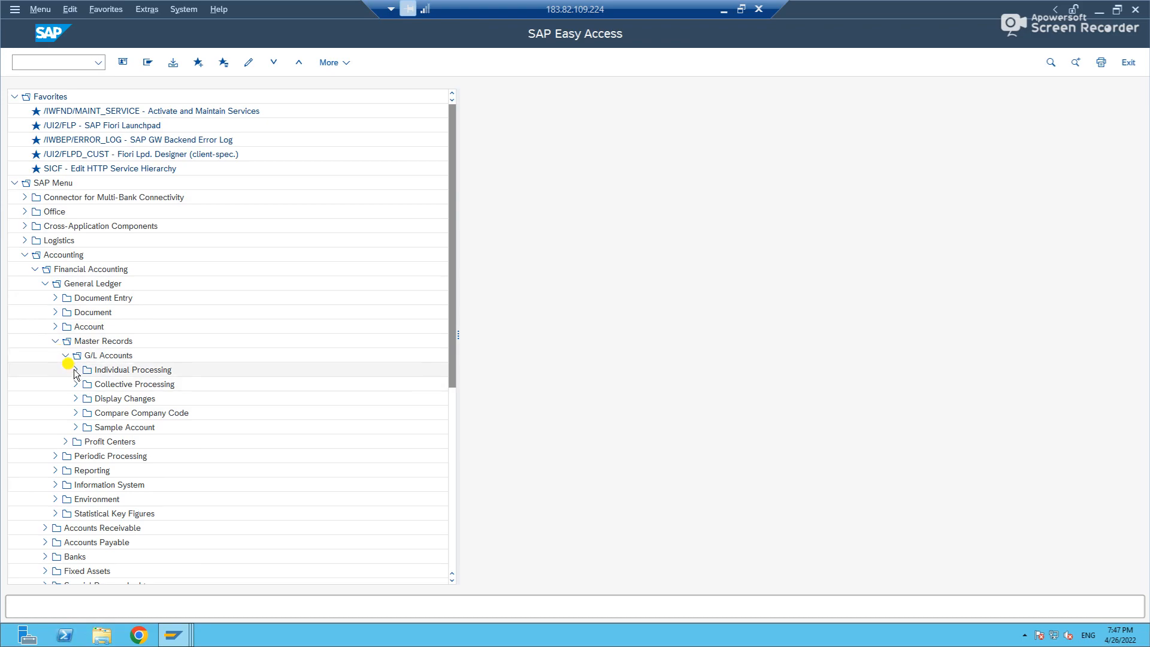
click(75, 369)
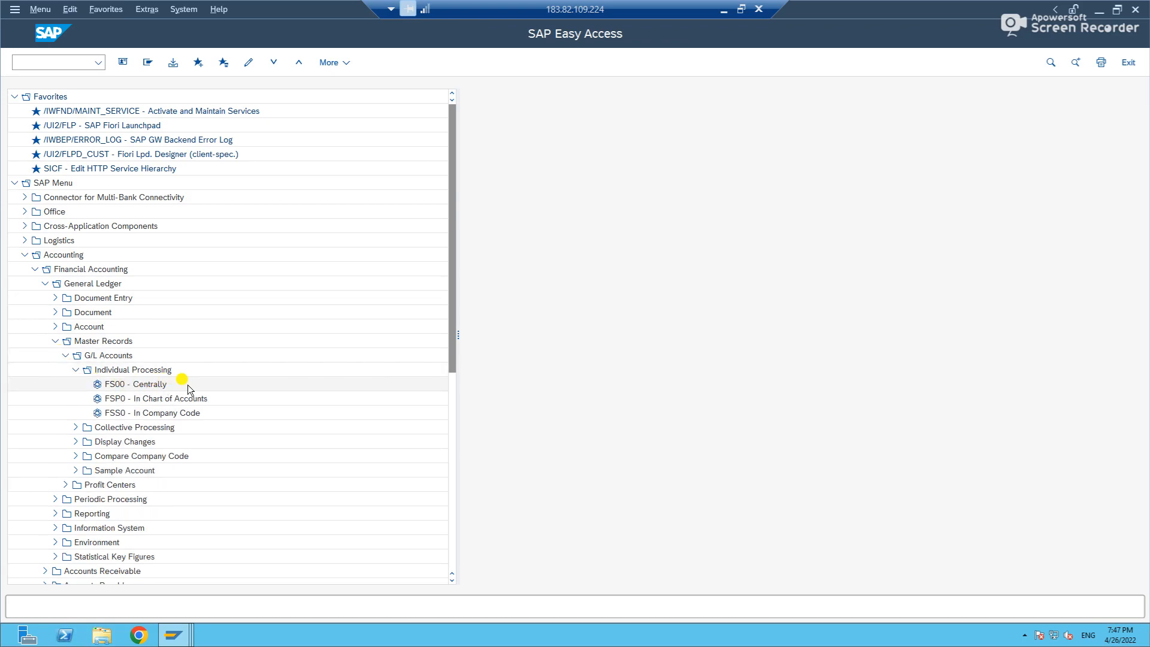
double_click(129, 415)
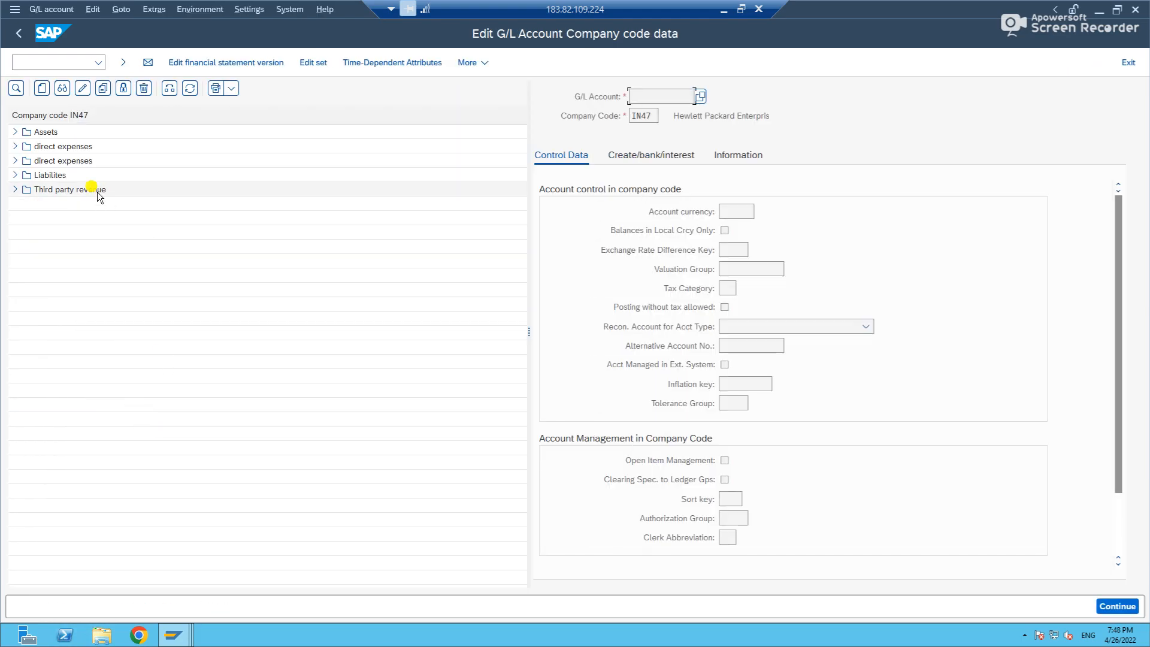
Narrow the account list, display asset account 11305 (CWIP-Computer) and look through its company code data, including the information and control data.
drag(529, 177, 204, 167)
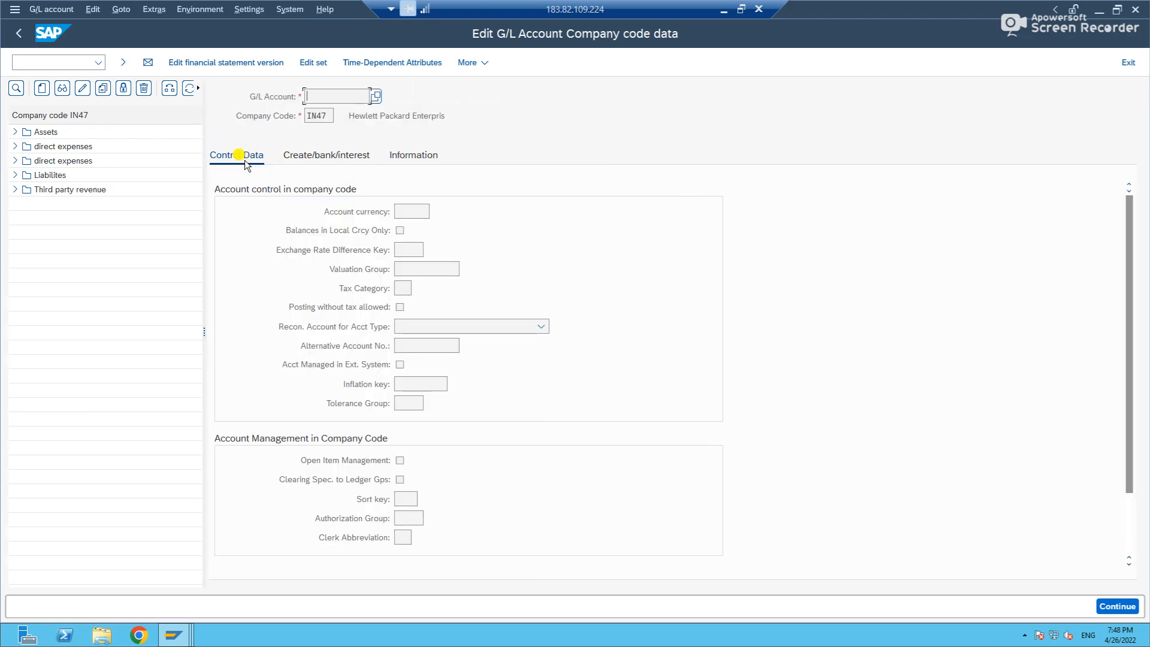
click(333, 160)
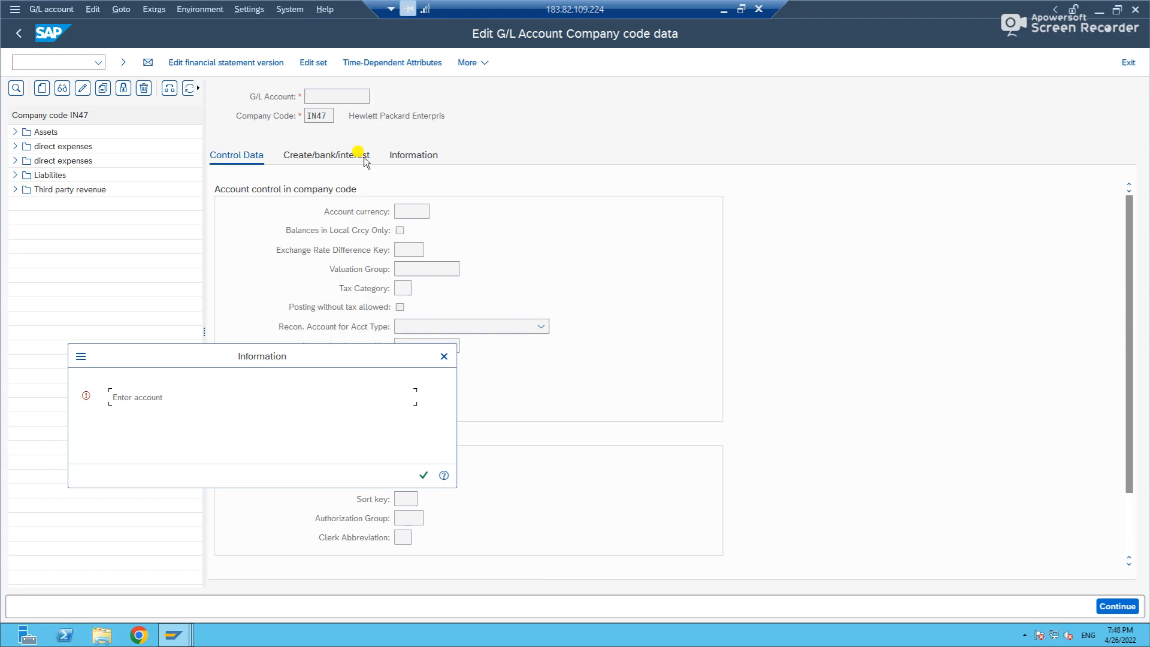
key(Return)
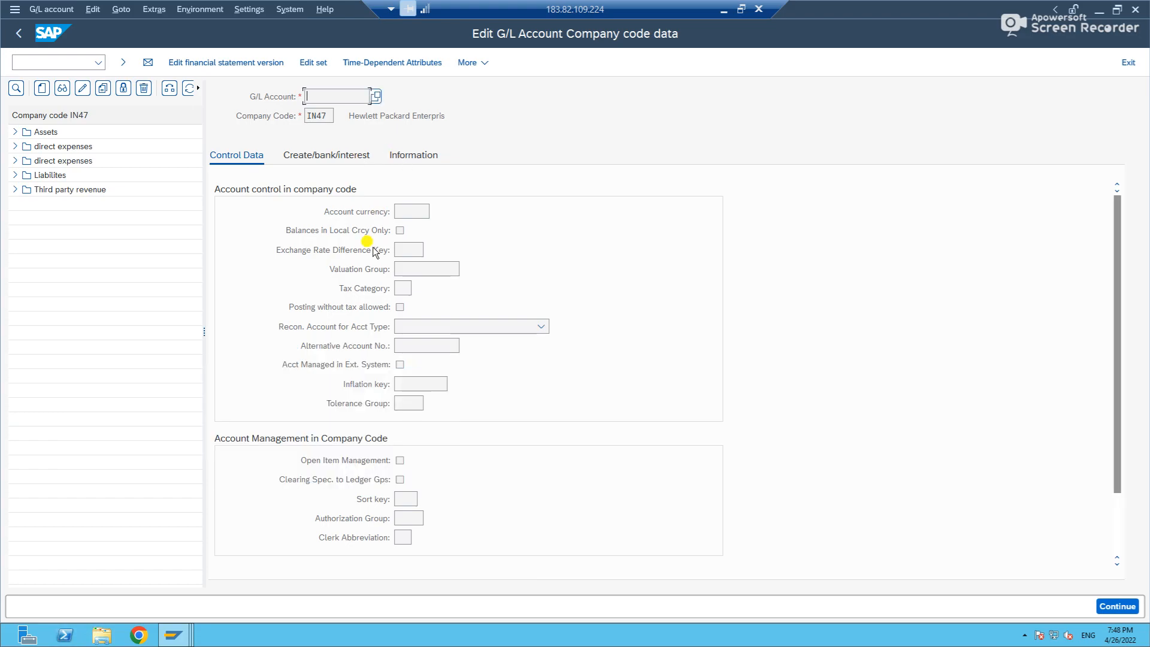
click(15, 132)
double_click(60, 147)
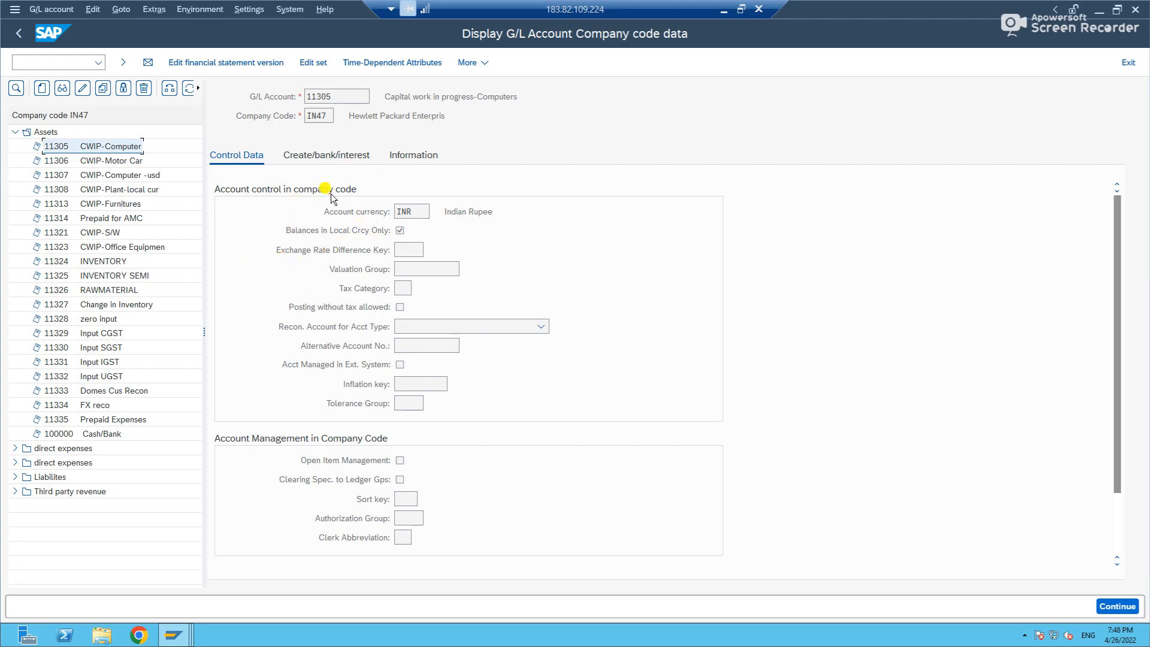
click(324, 155)
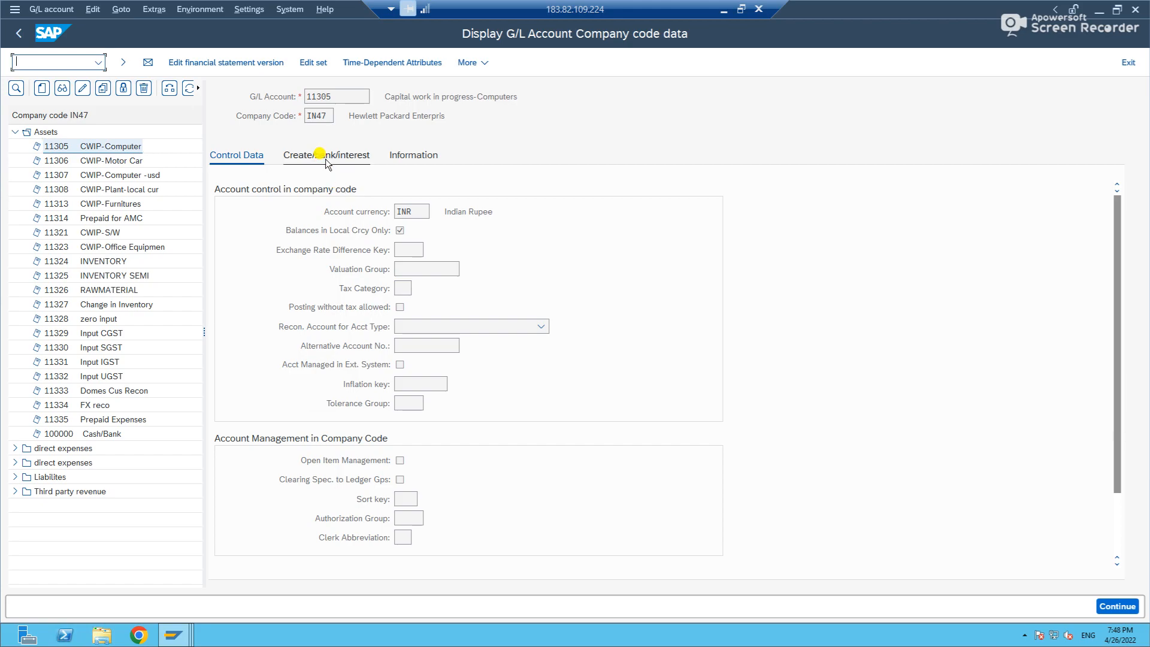
click(431, 155)
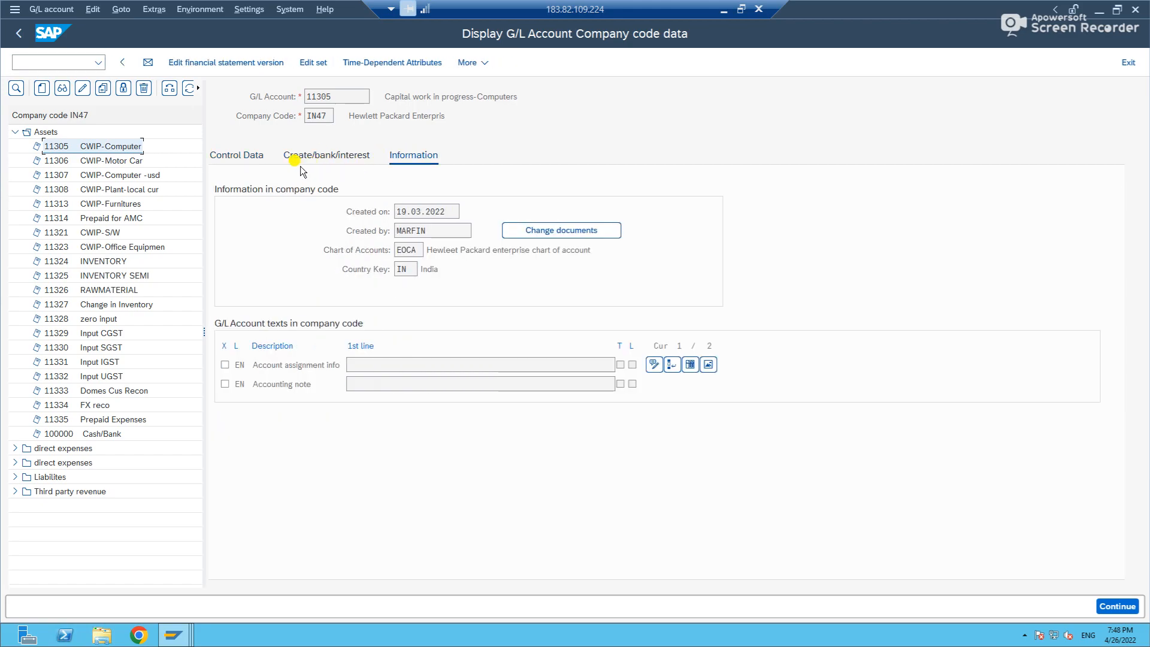
click(237, 157)
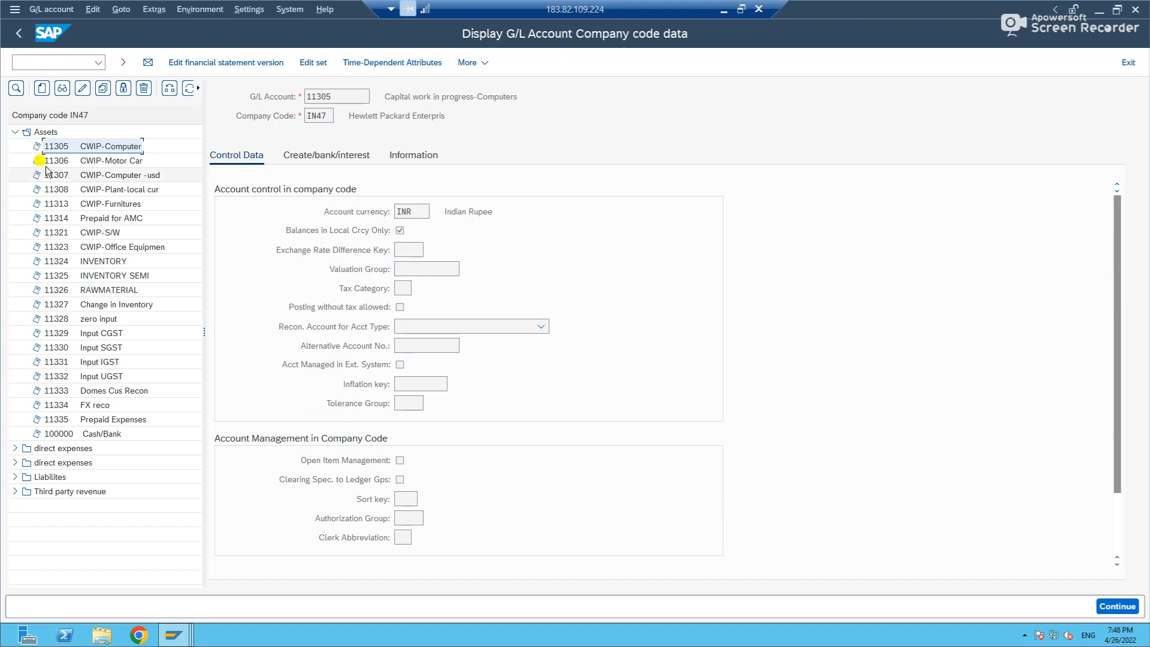
Expand the first direct expenses group and start creating company code data for G/L account 34998 in company code IN47.
click(15, 132)
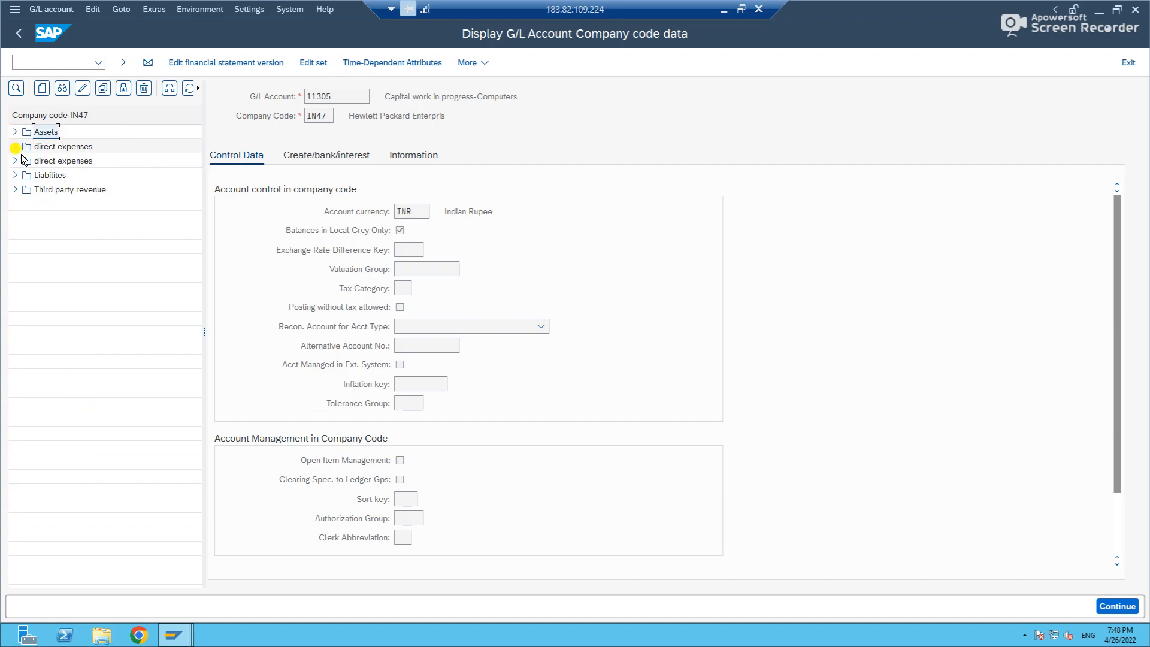
click(16, 148)
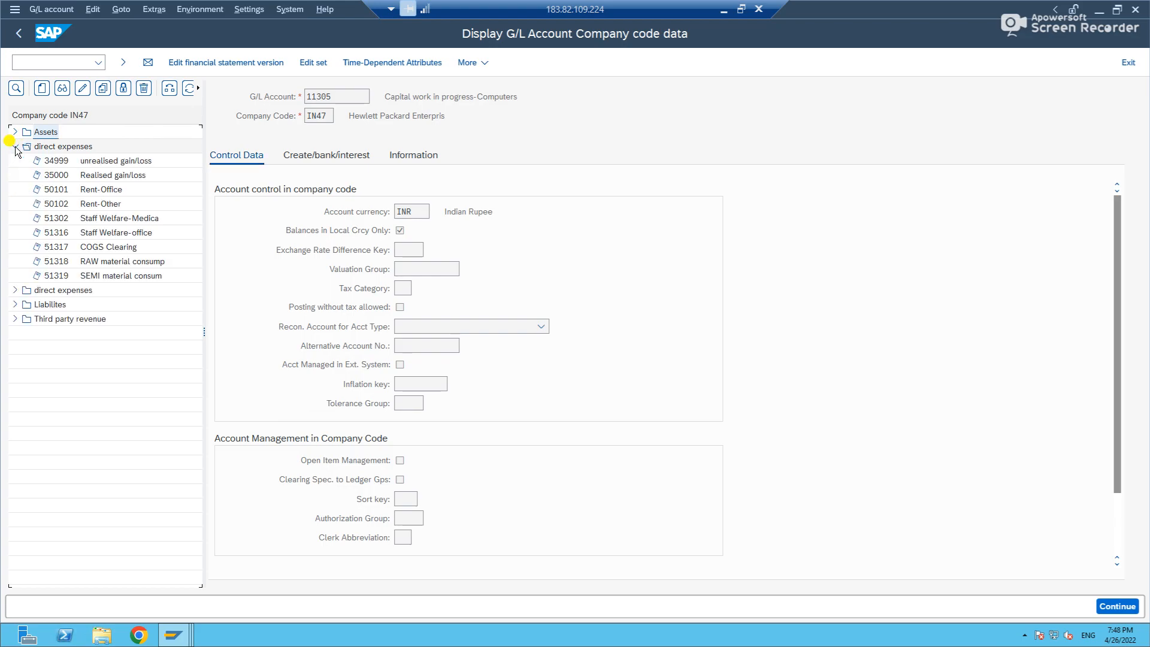
click(53, 161)
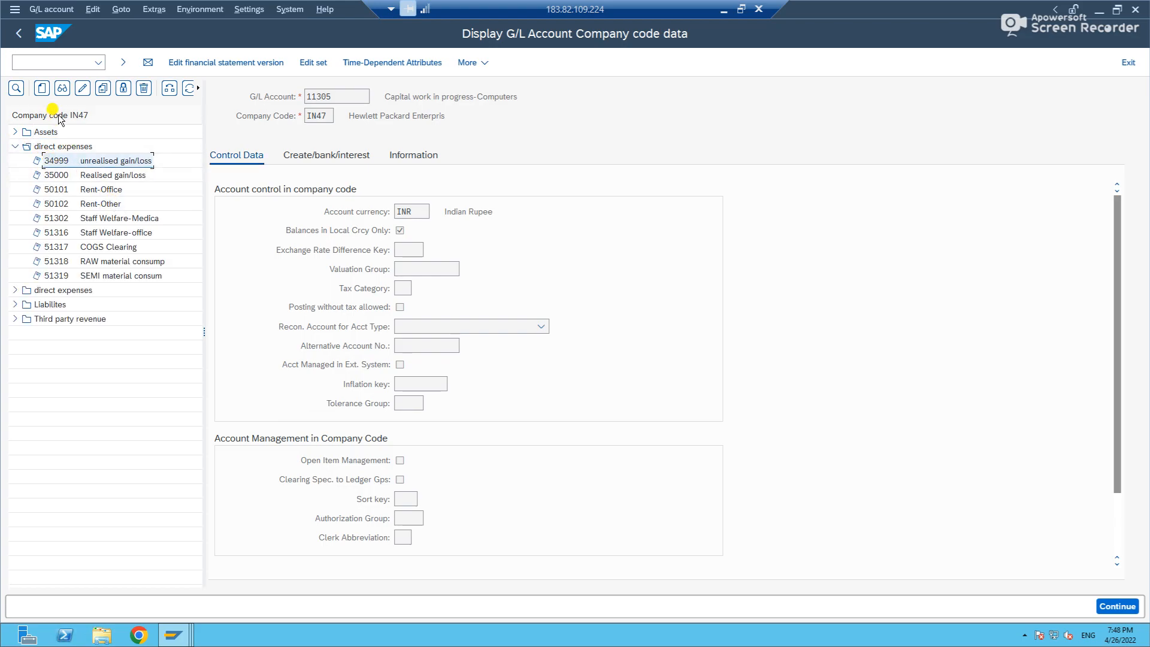
click(41, 89)
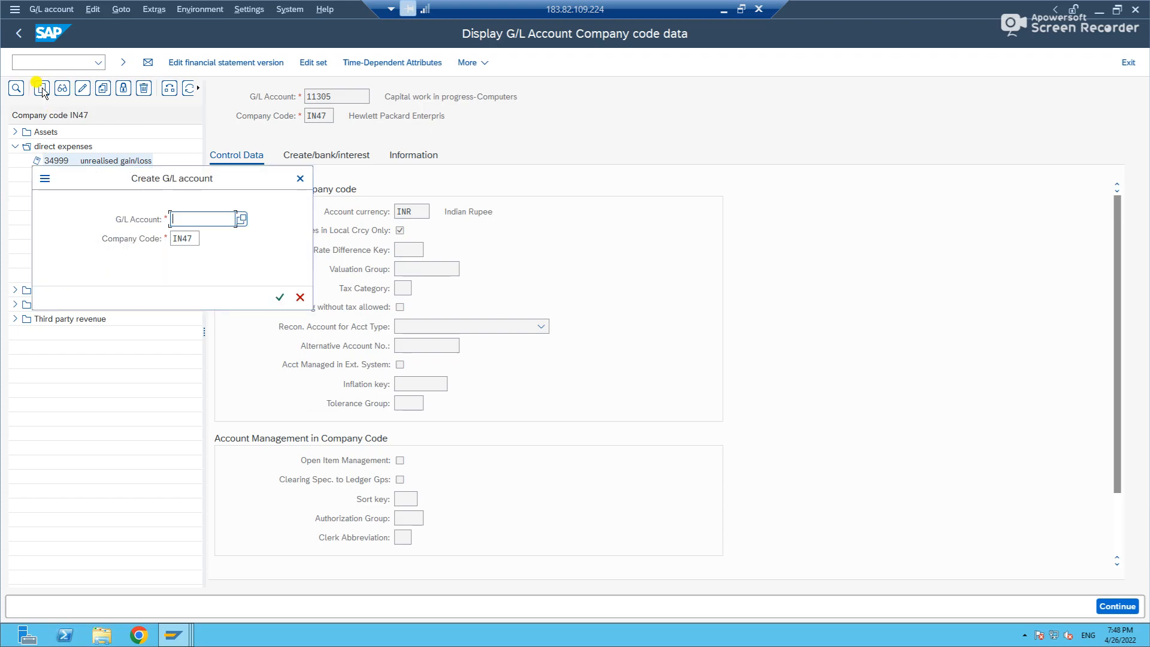
text(34998)
drag(221, 185, 479, 139)
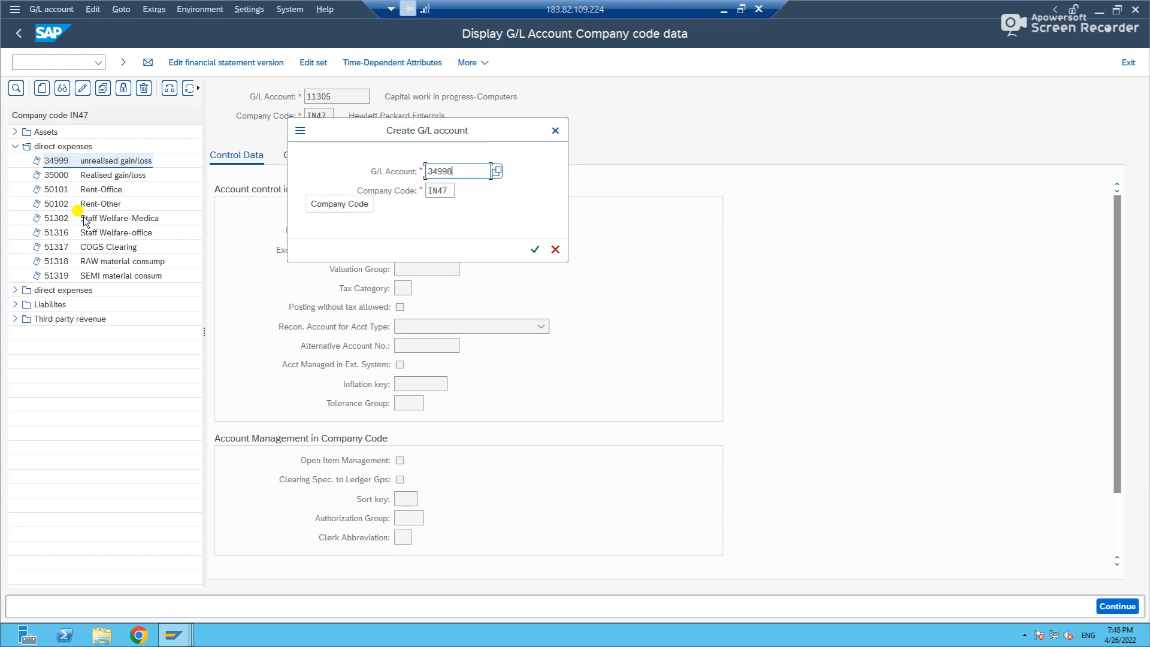
click(534, 250)
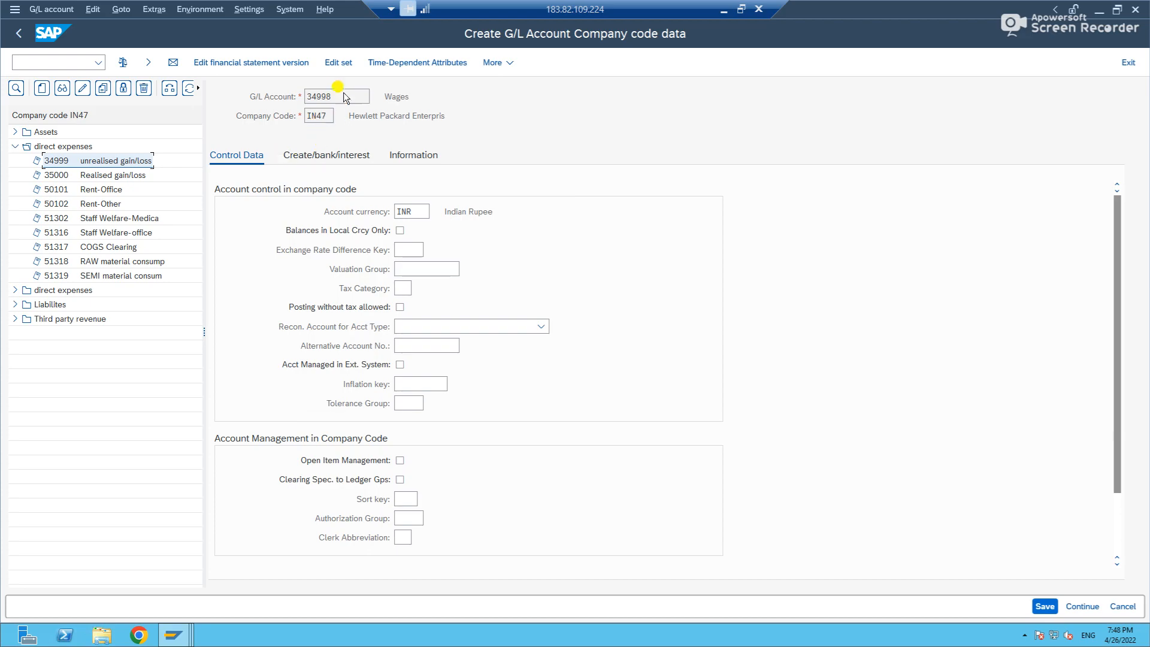
Set the field status group of account 34998 to G001, review the information data and save the company code data.
double_click(397, 97)
click(335, 156)
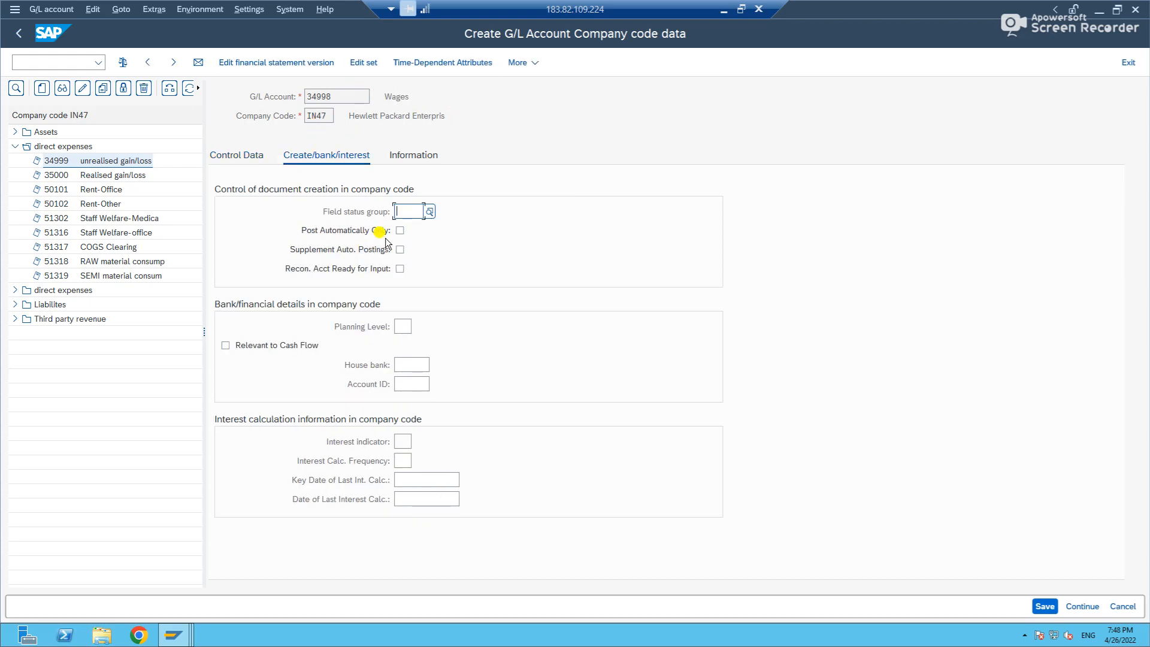
text(g001)
key(Return)
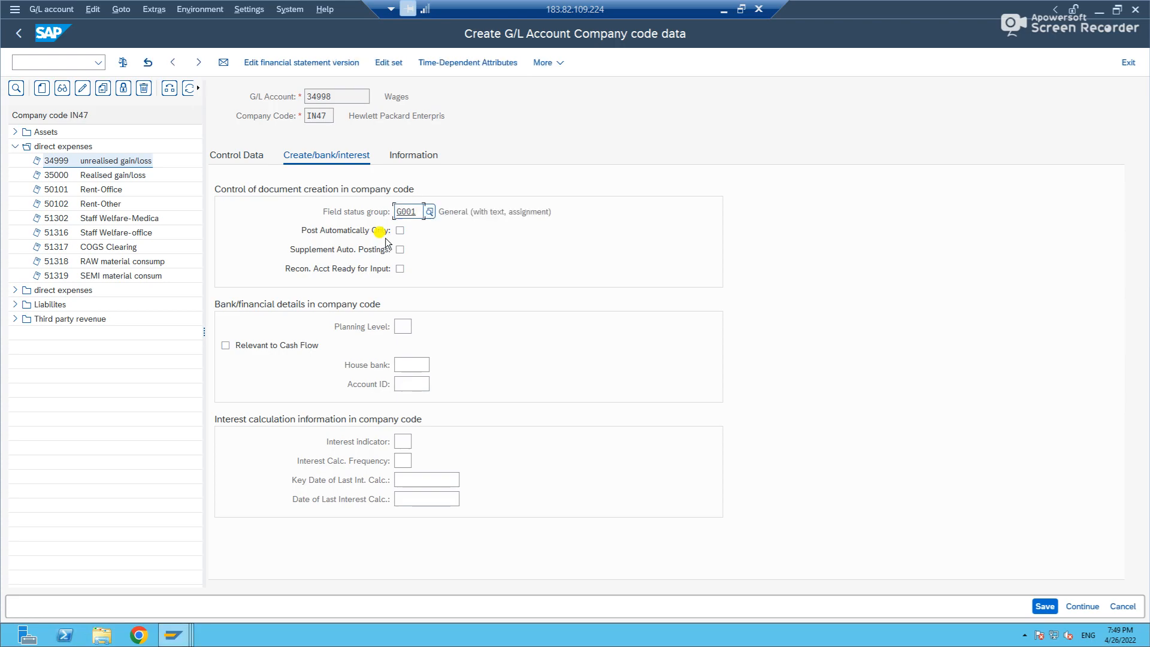
click(405, 157)
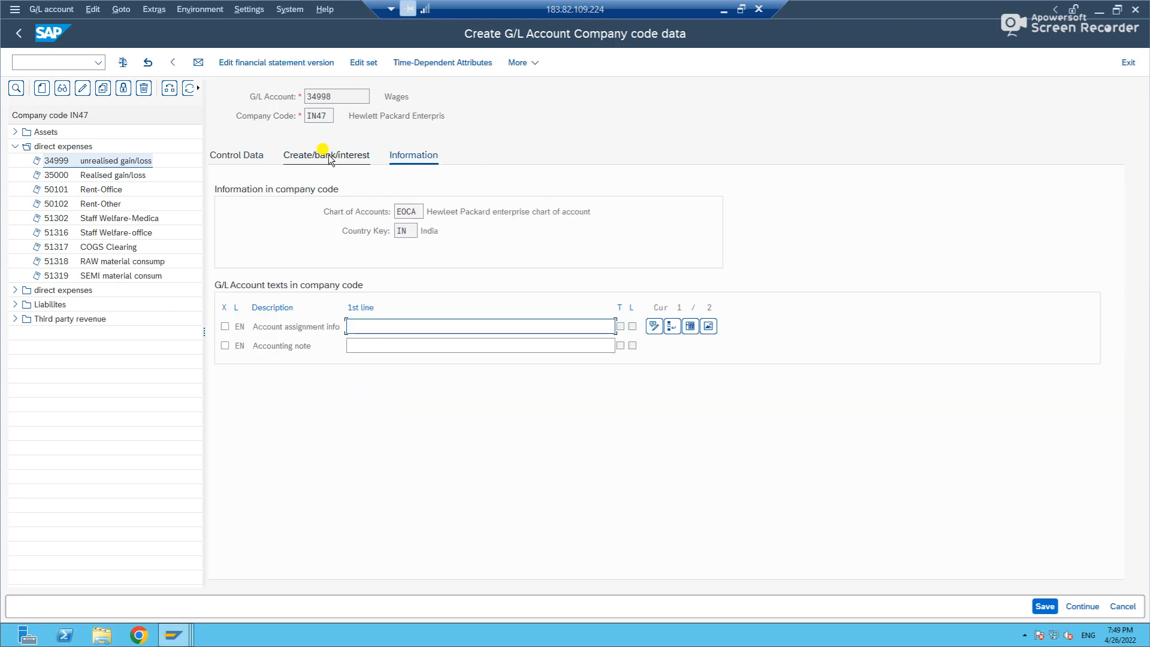
click(321, 153)
click(246, 156)
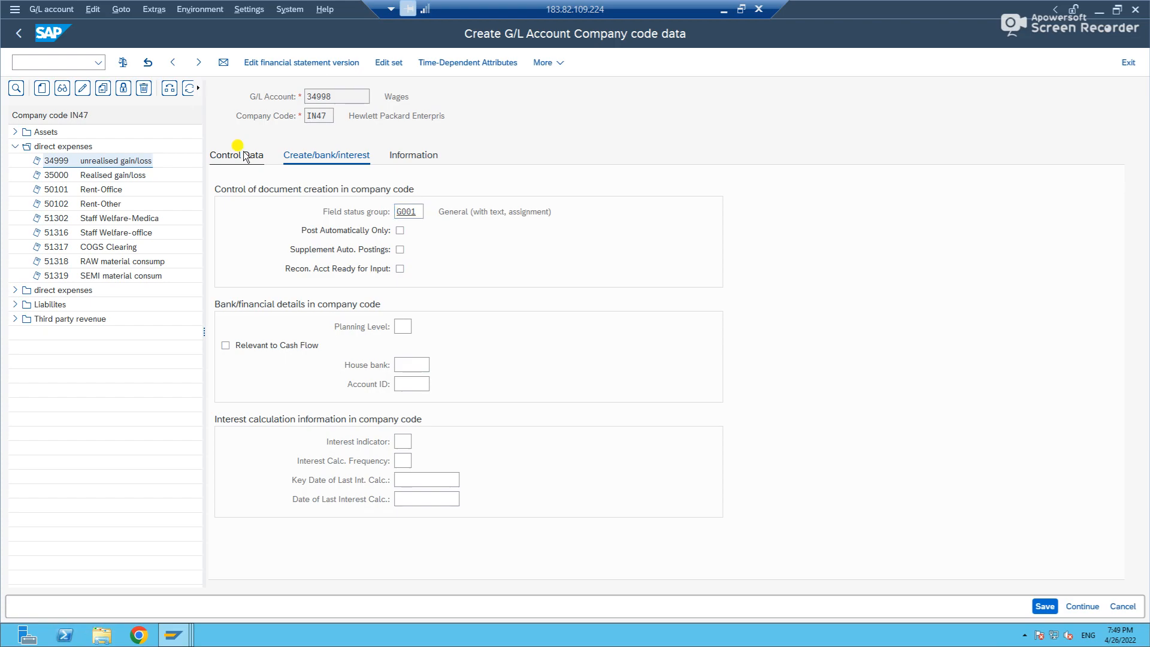
click(1046, 606)
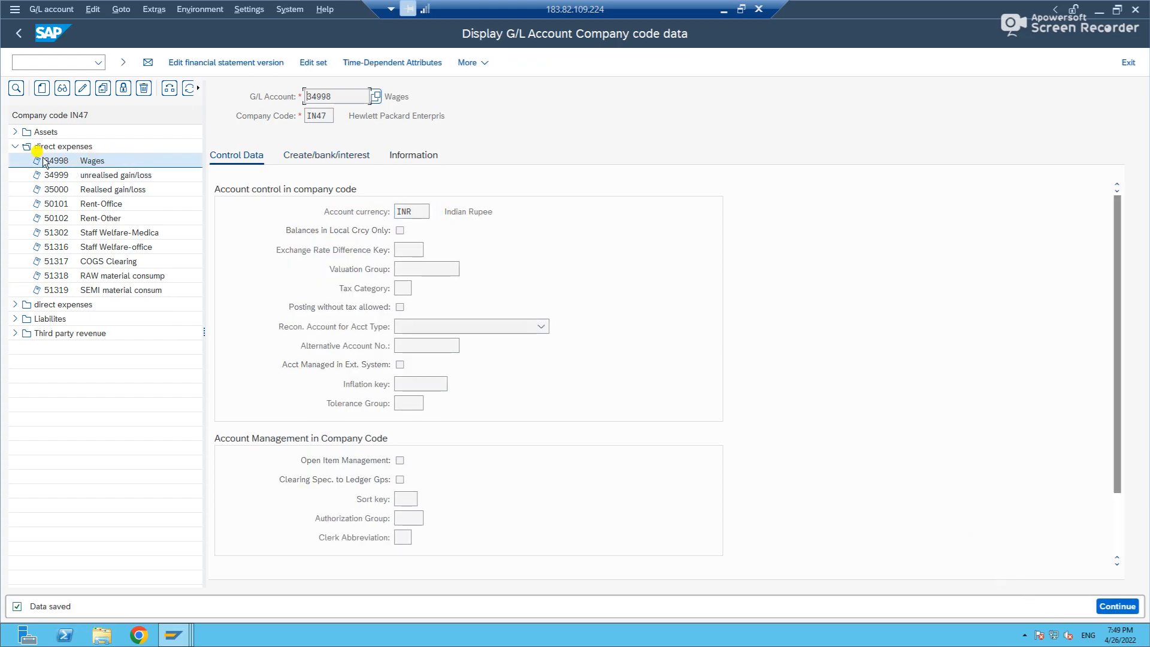
Rerun the SKB1 lookup for account 34998 in company code IN47, then leave the FSS0 display for the SAP menu.
key(alt+Tab)
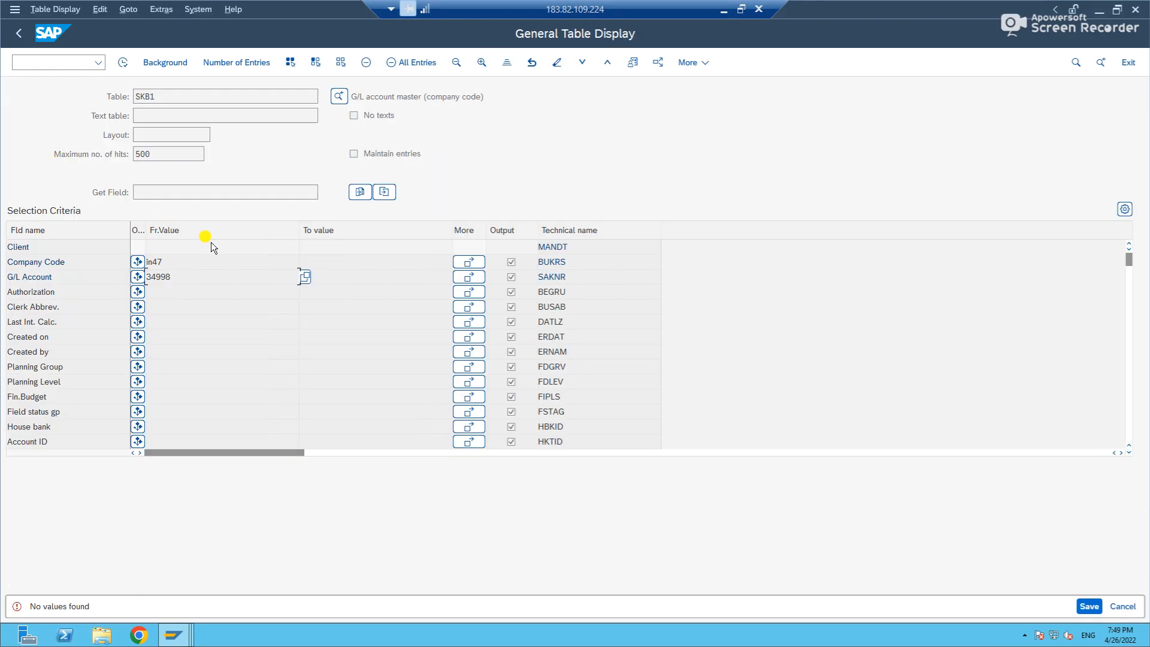
click(123, 62)
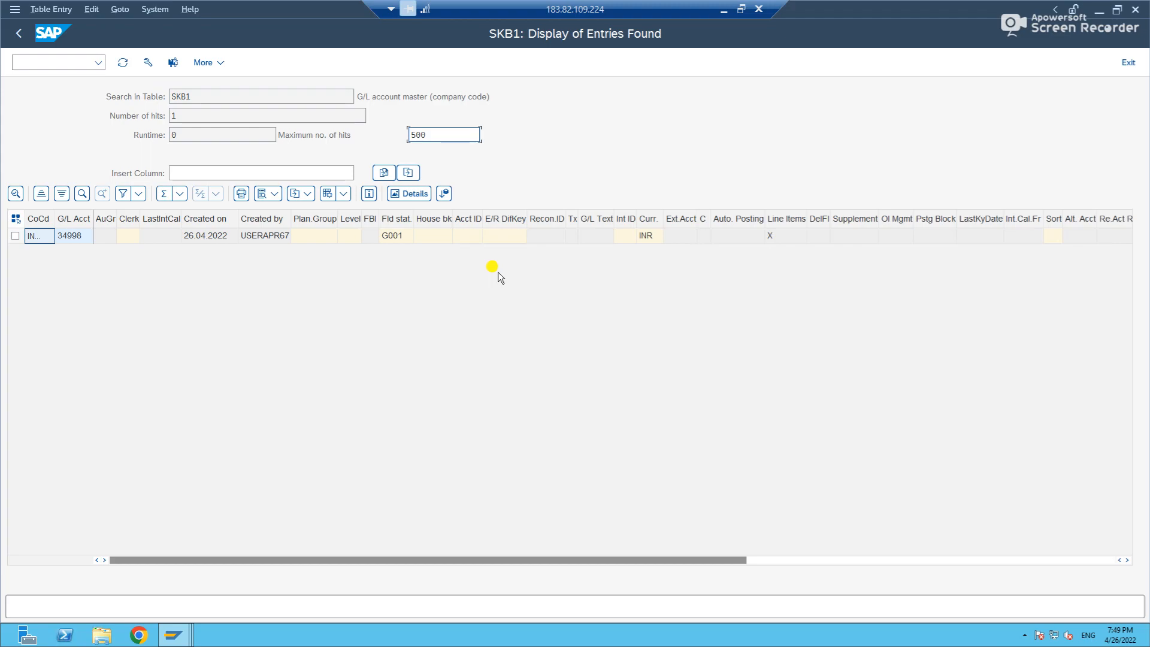
key(alt+Tab)
click(17, 36)
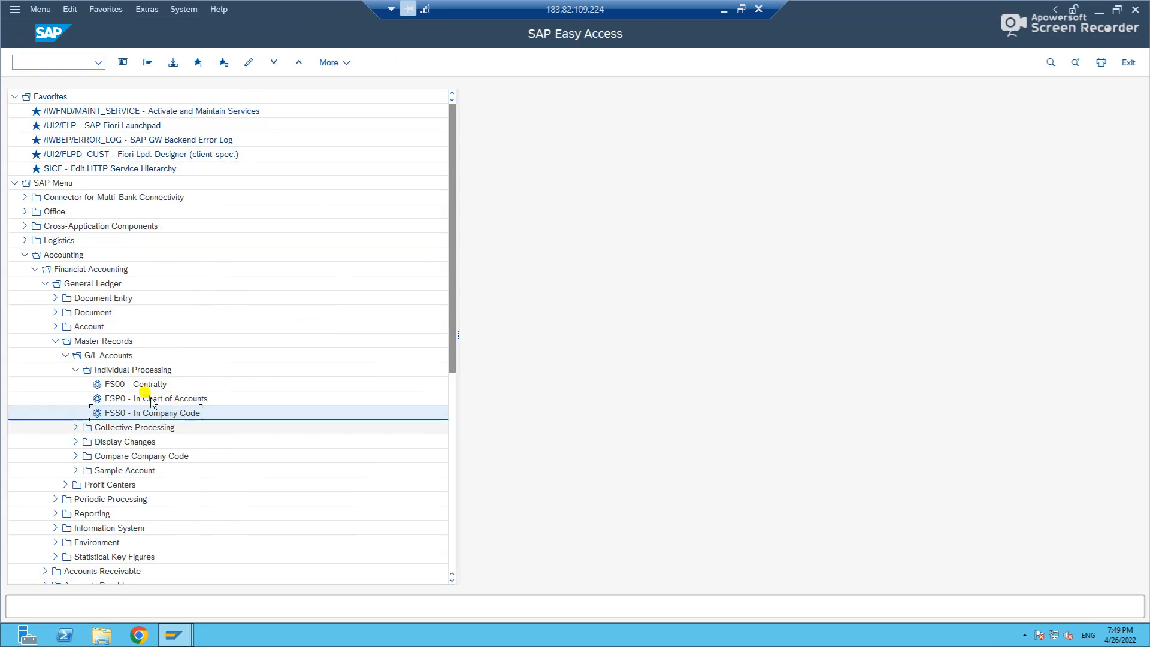
click(134, 385)
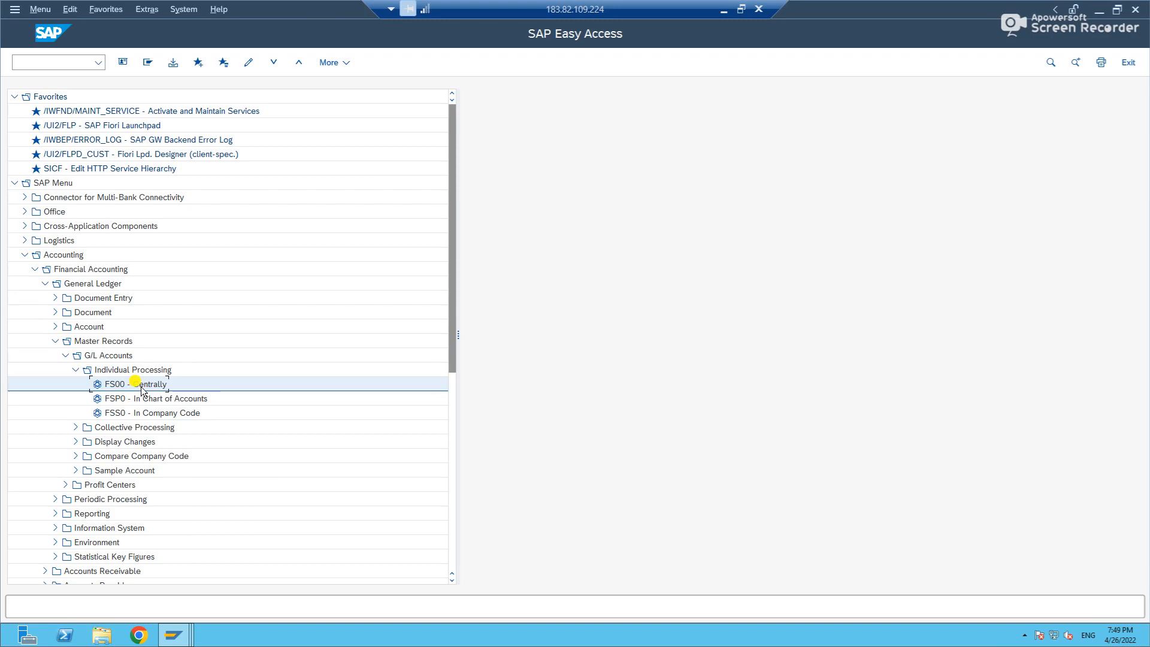
click(157, 400)
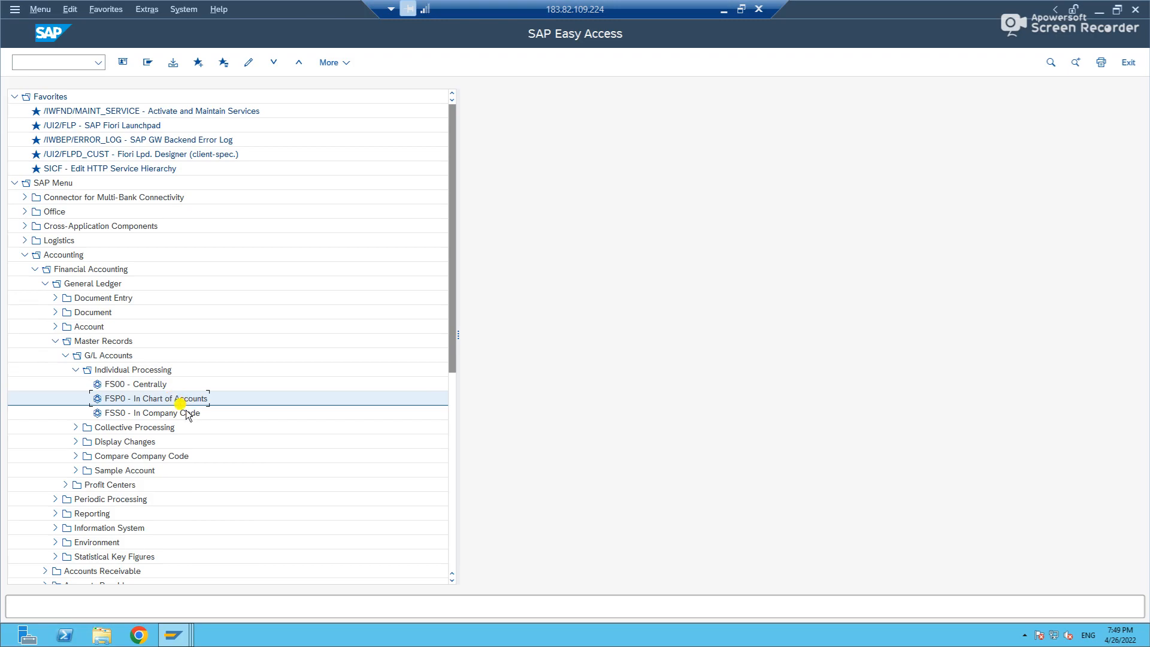
click(174, 413)
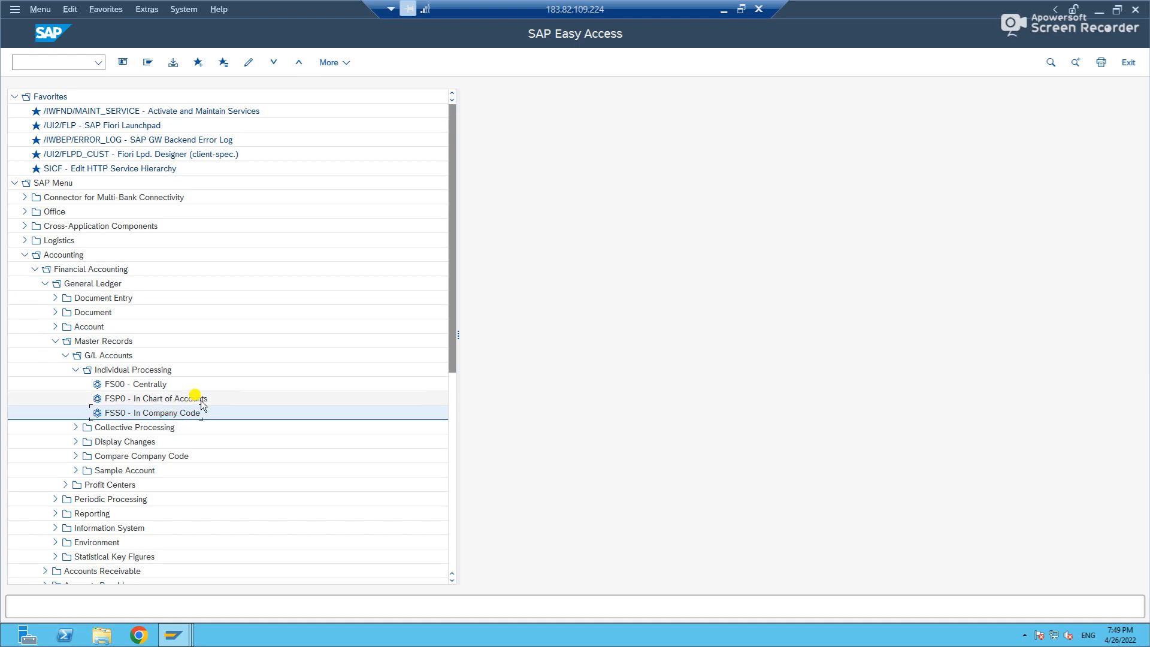
click(161, 399)
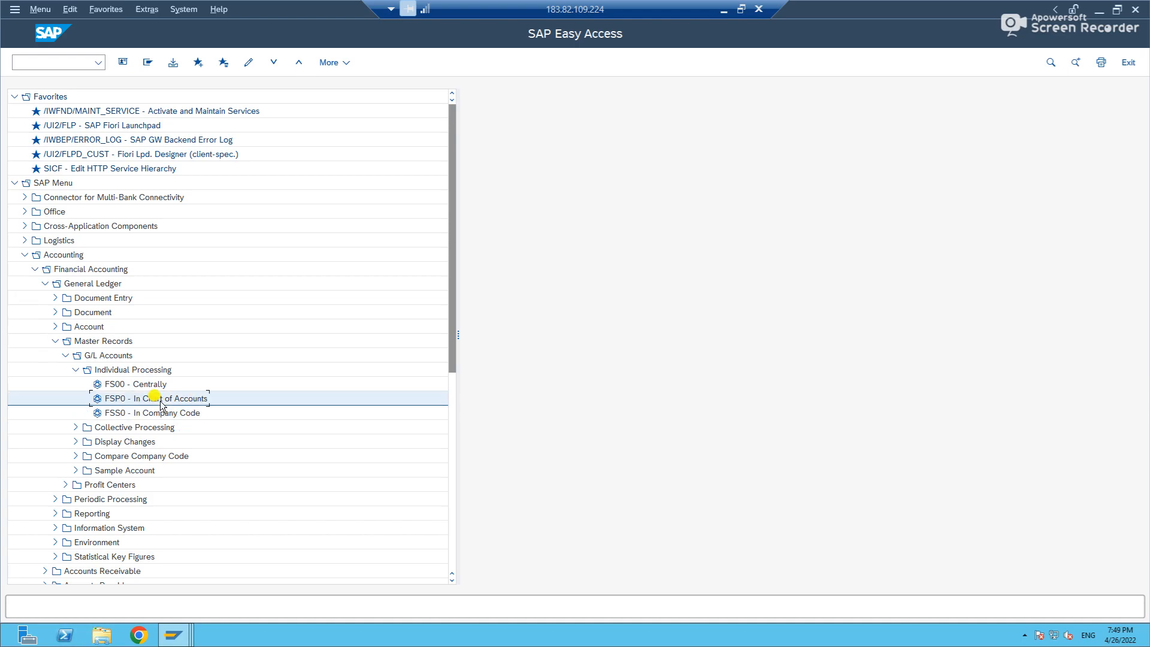
click(161, 418)
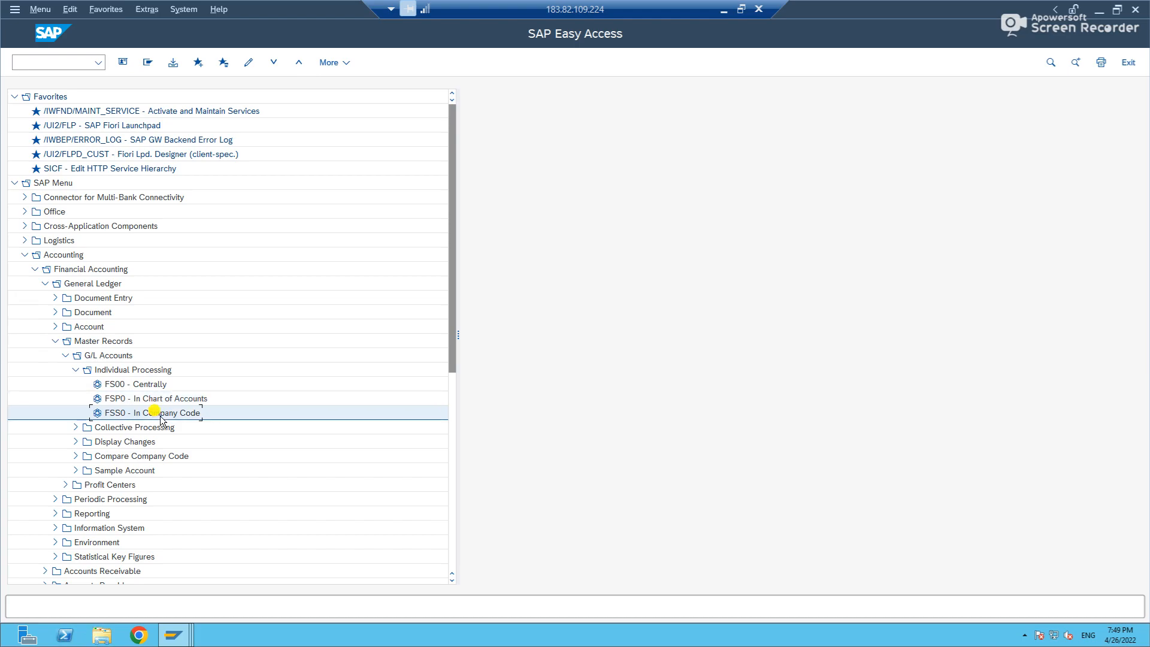
Open FSS0 - In Company Code and try to copy Wages account 34998 to account 34997 in company code IN47.
double_click(160, 415)
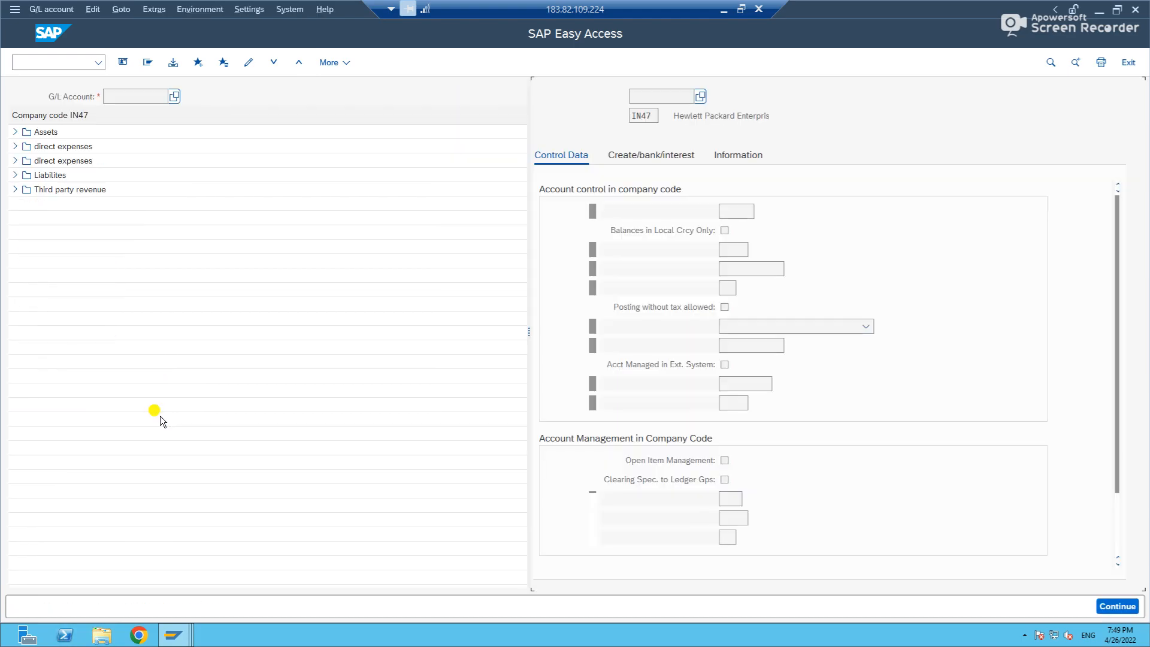
click(15, 147)
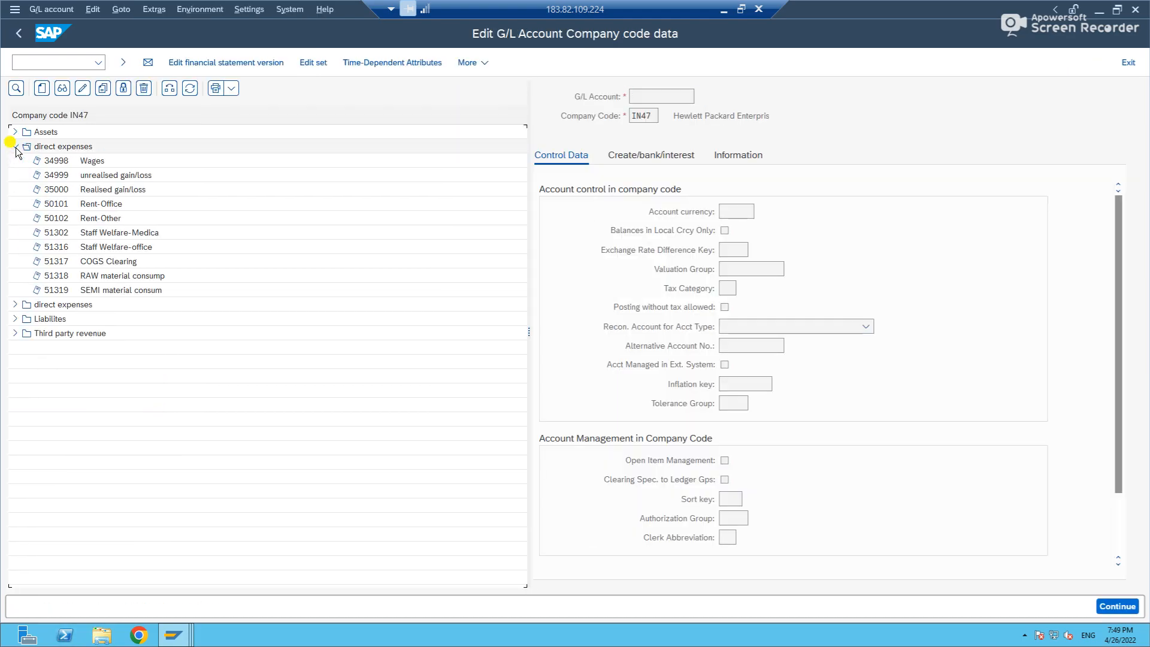
right_click(60, 168)
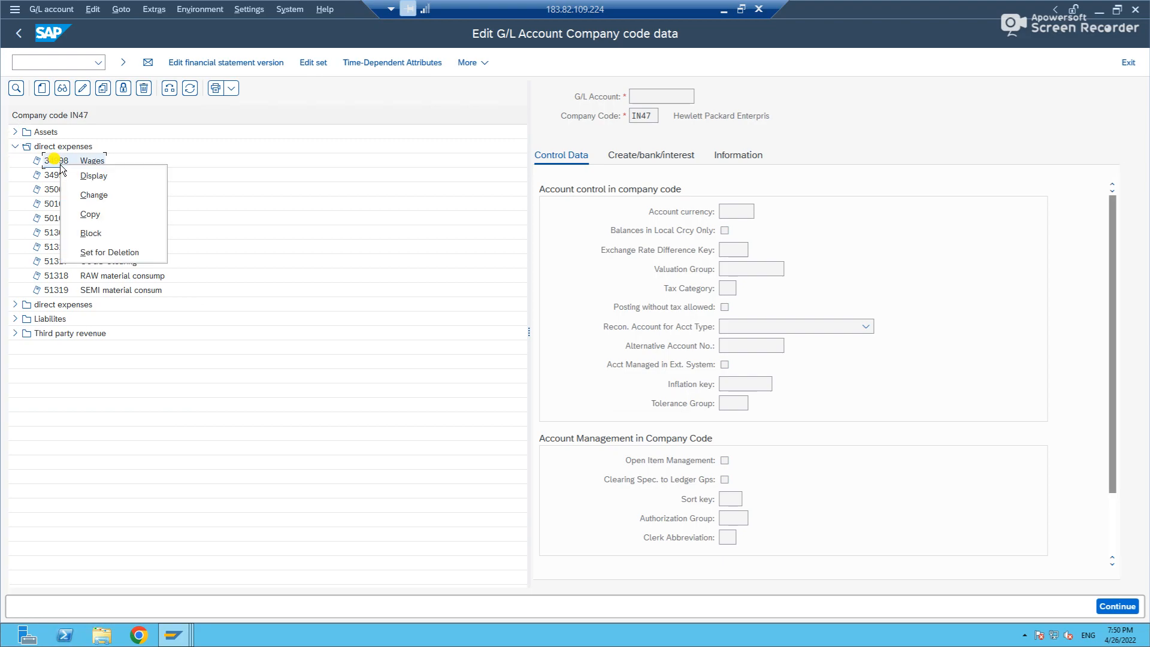
click(90, 215)
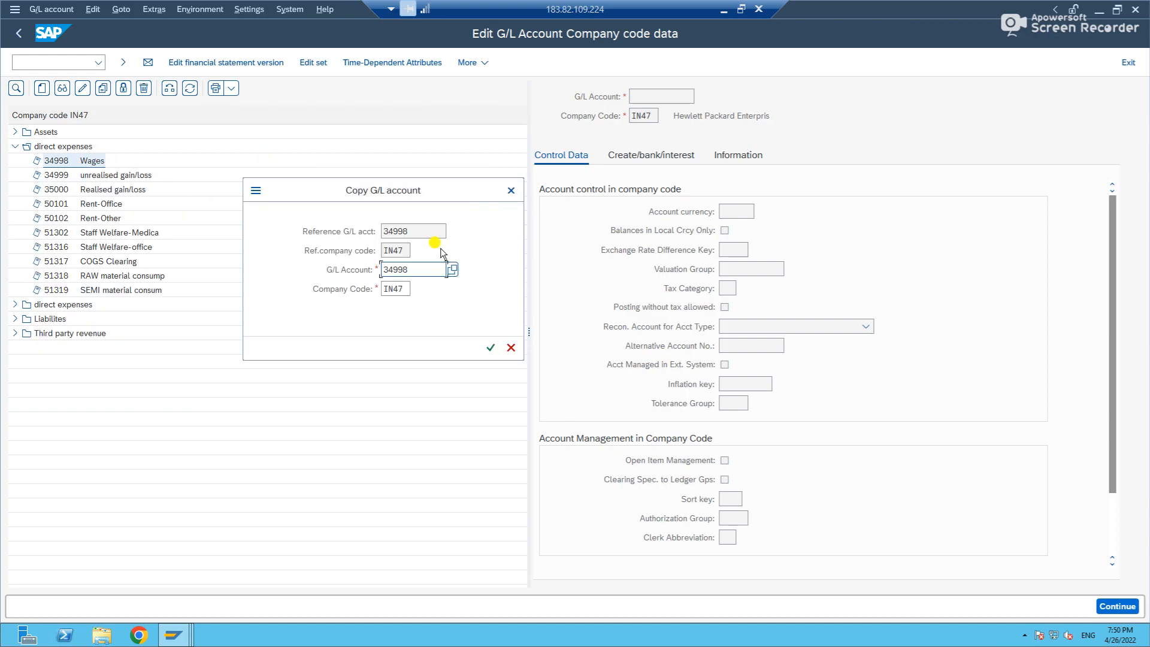
click(420, 232)
click(420, 270)
key(BackSpace)
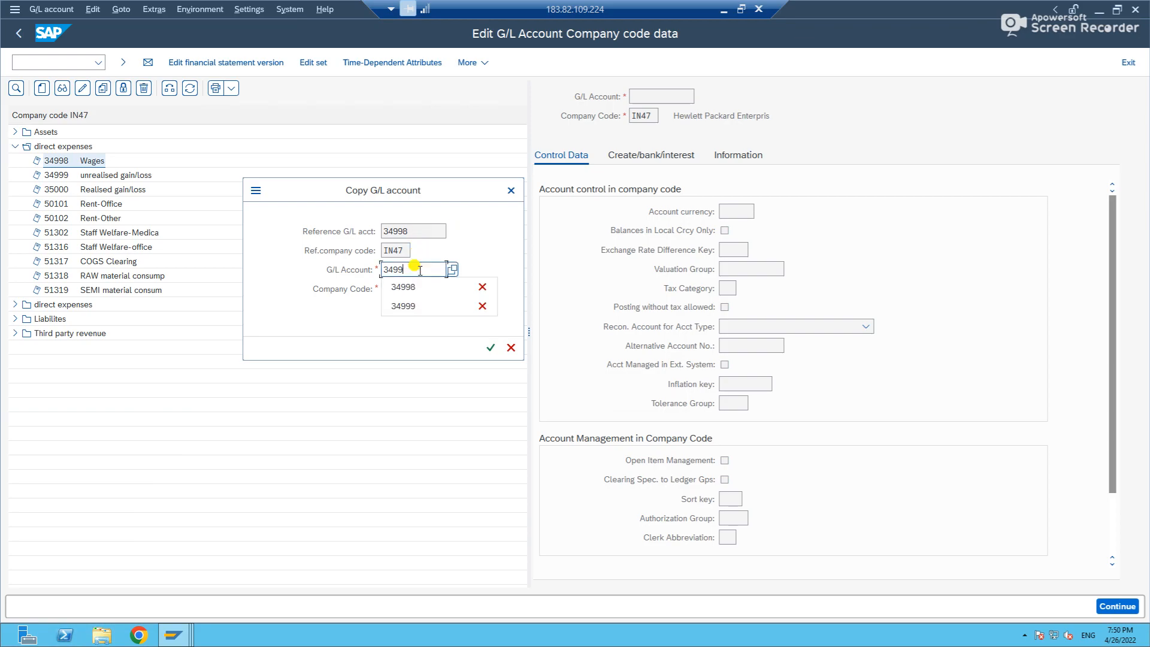
text(7)
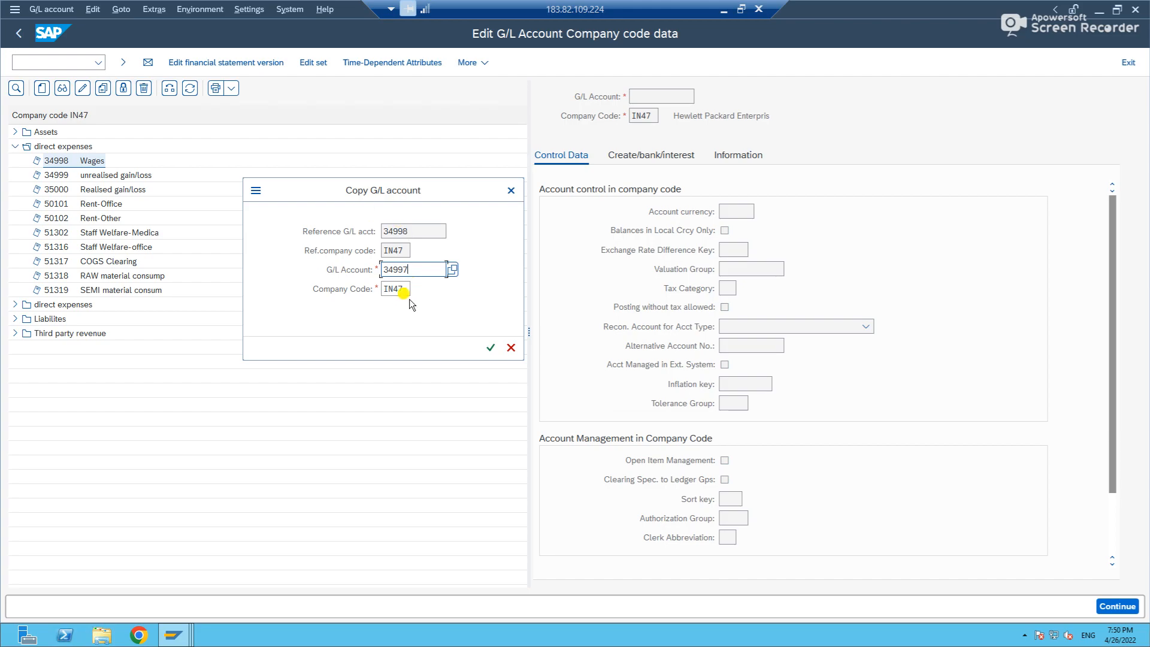
key(Return)
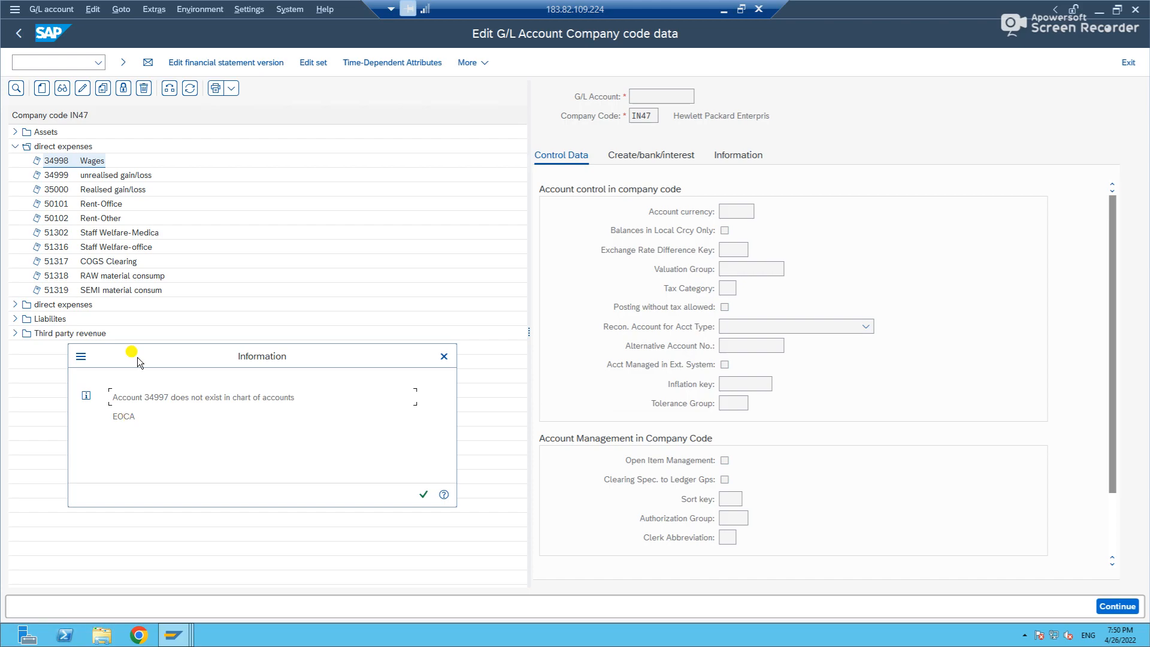
double_click(157, 400)
click(424, 494)
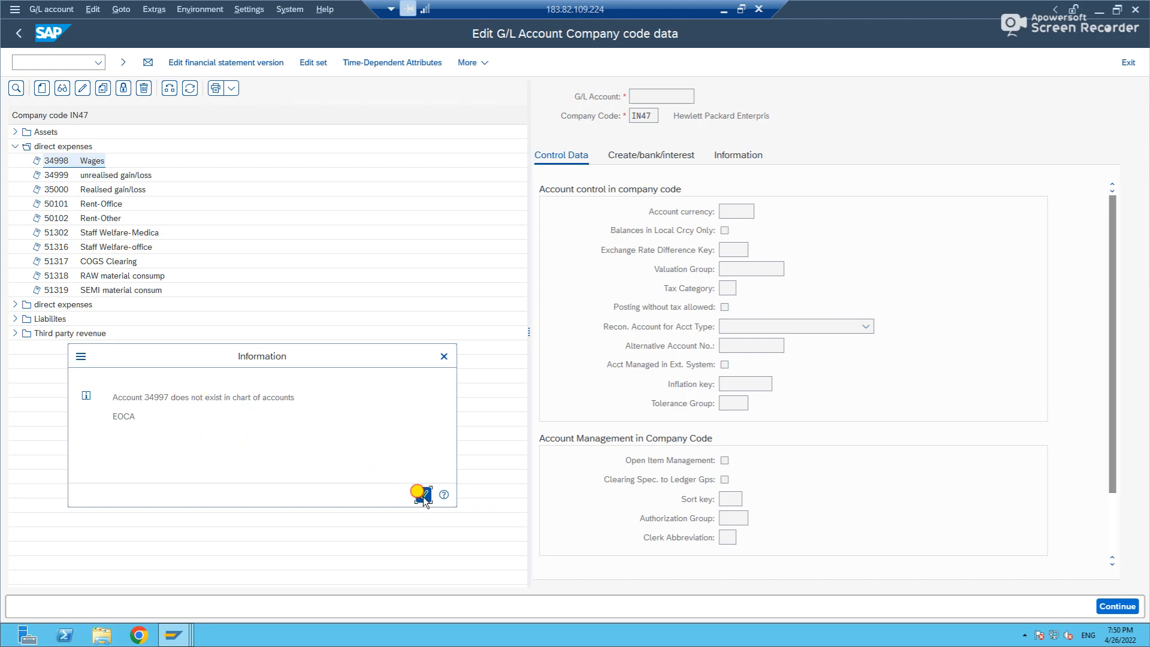
Return to the SAP menu, open FSP0 - In Chart of Accounts and select Wages account 34998 under direct expenses.
click(18, 34)
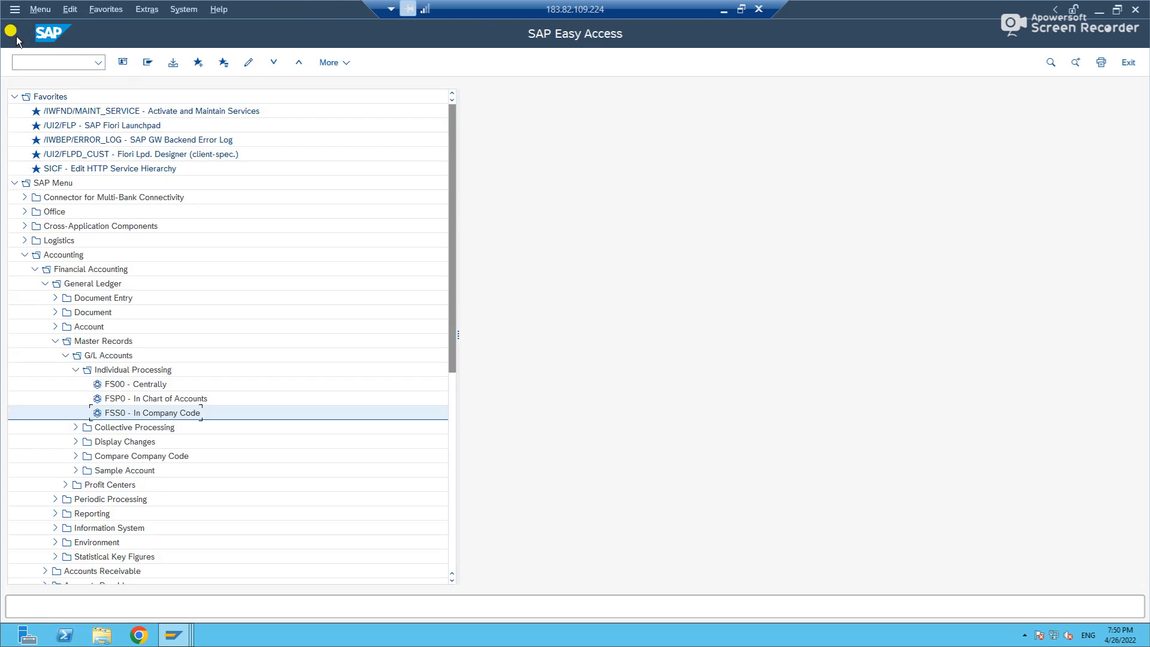
double_click(115, 398)
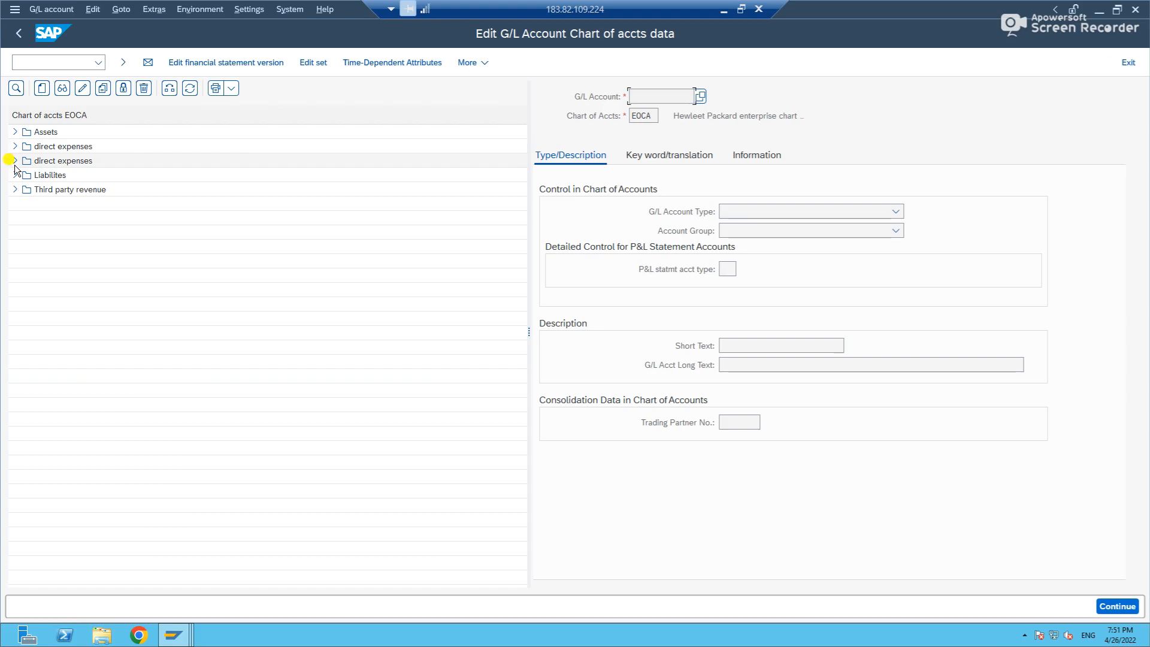
click(15, 146)
click(56, 161)
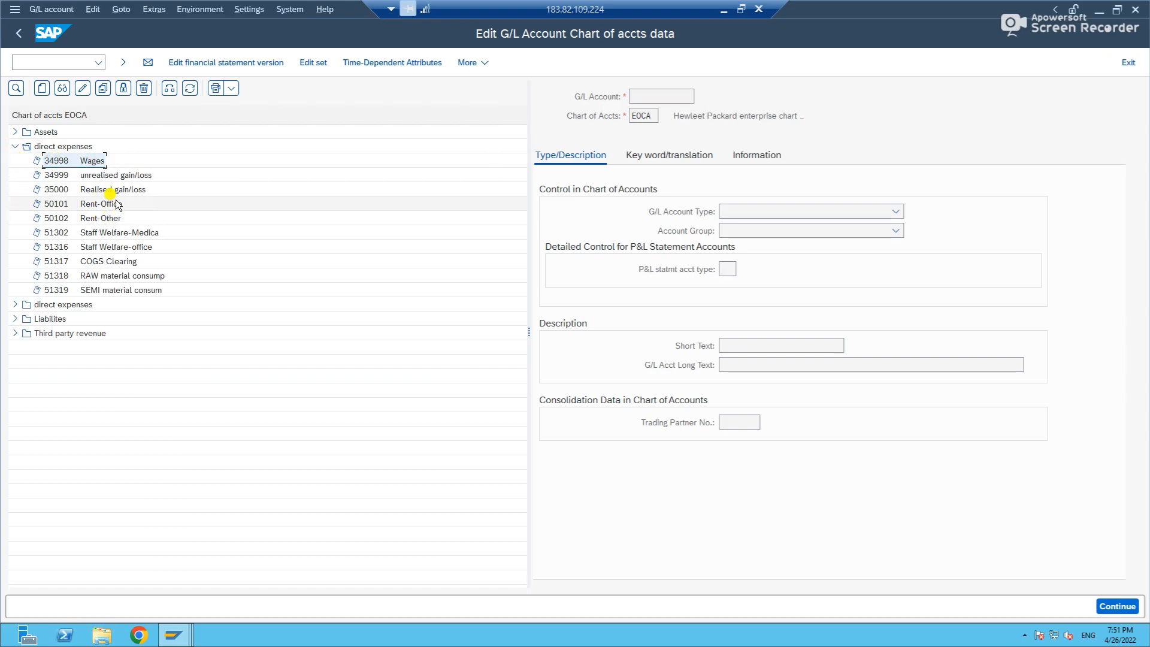
Copy Wages account 34998 to new G/L account 34997 in chart of accounts EOCA.
right_click(58, 160)
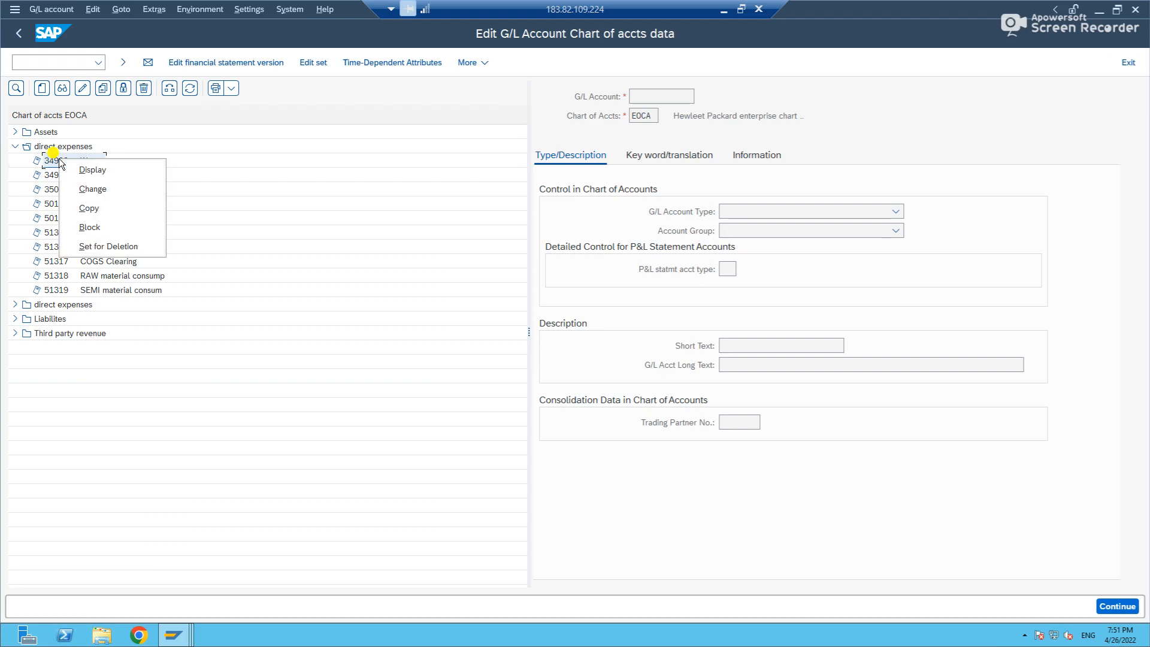
click(80, 208)
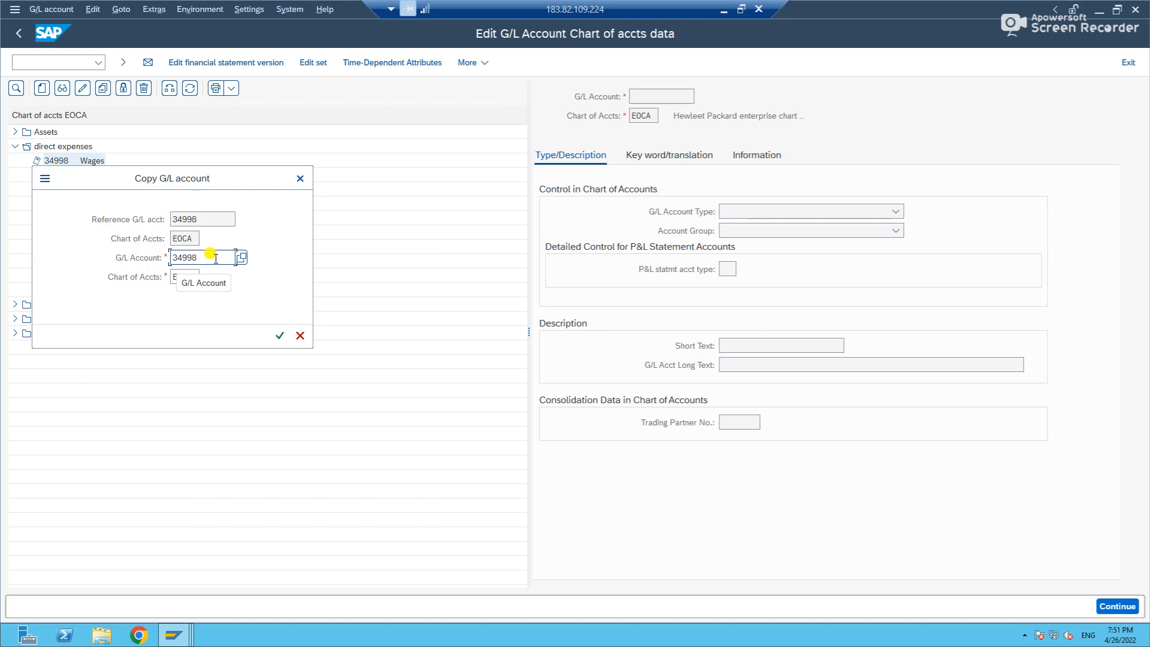
click(216, 259)
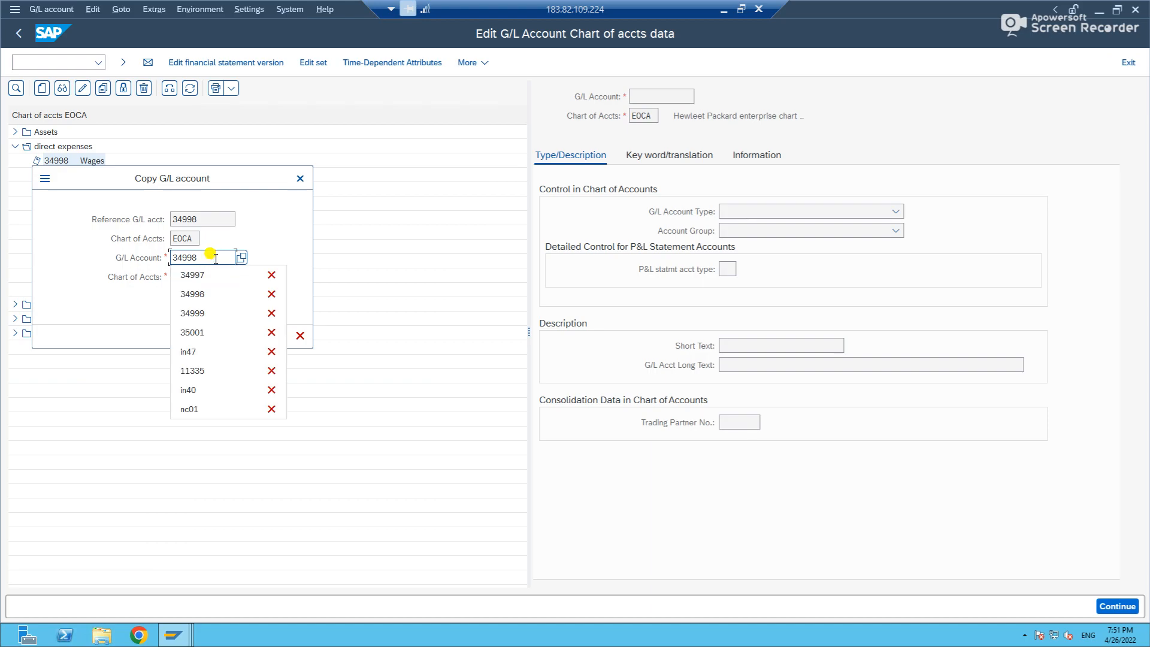
click(211, 276)
key(Return)
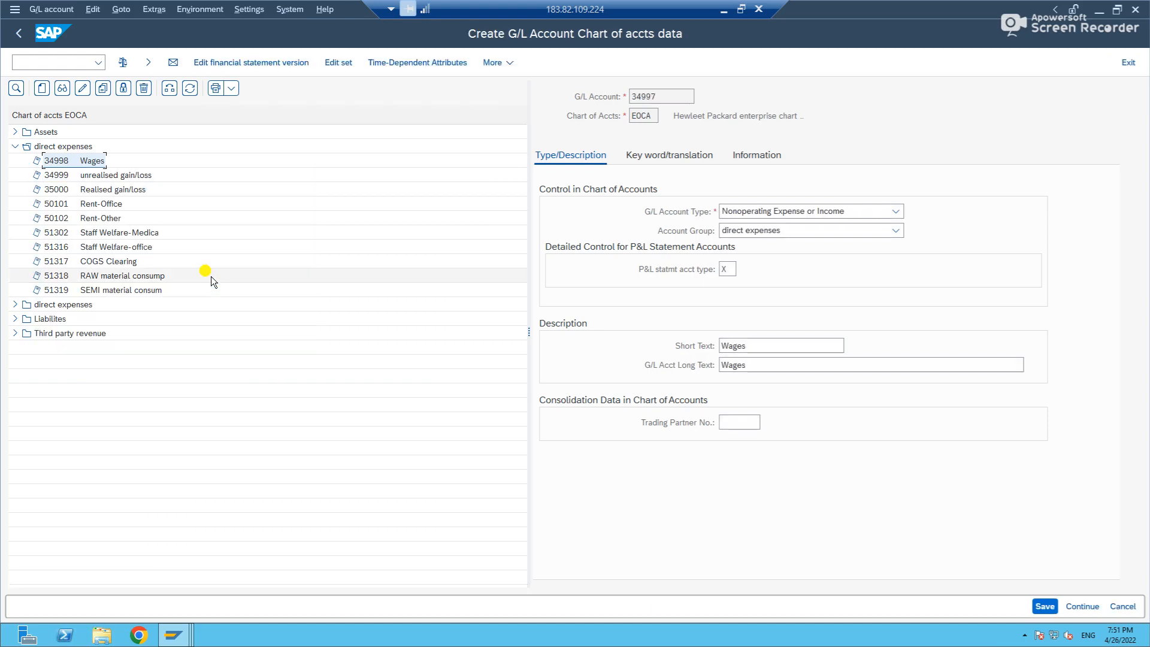
Change the short text and long text of account 34997 to Wages1 and save the chart of accounts data.
click(798, 346)
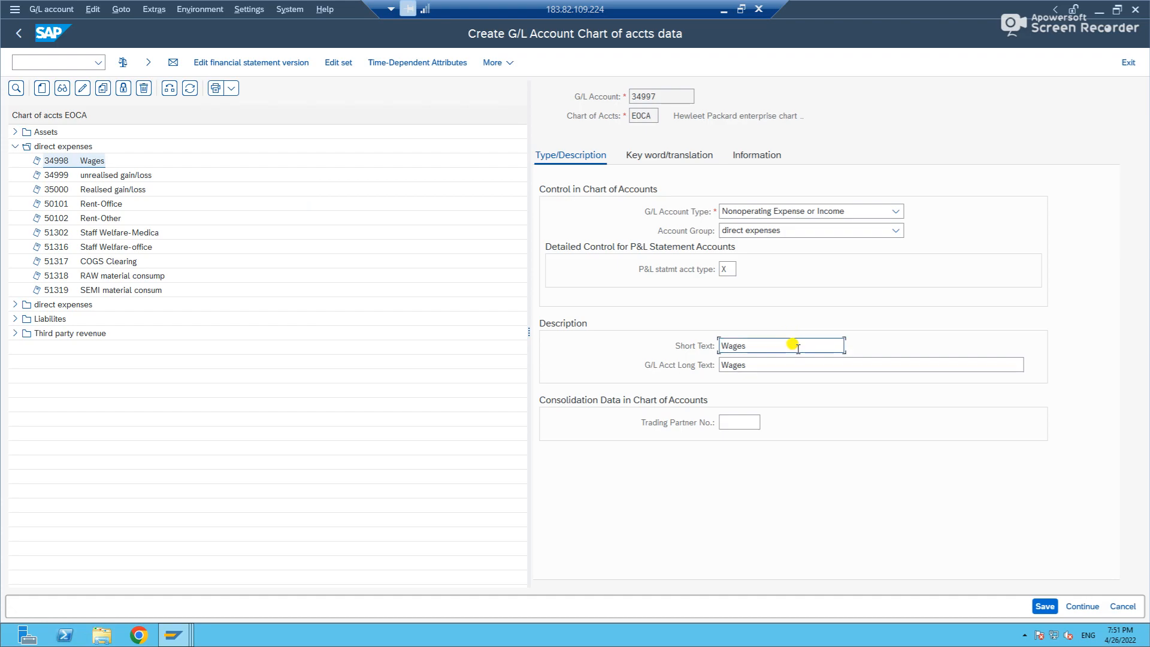
click(773, 360)
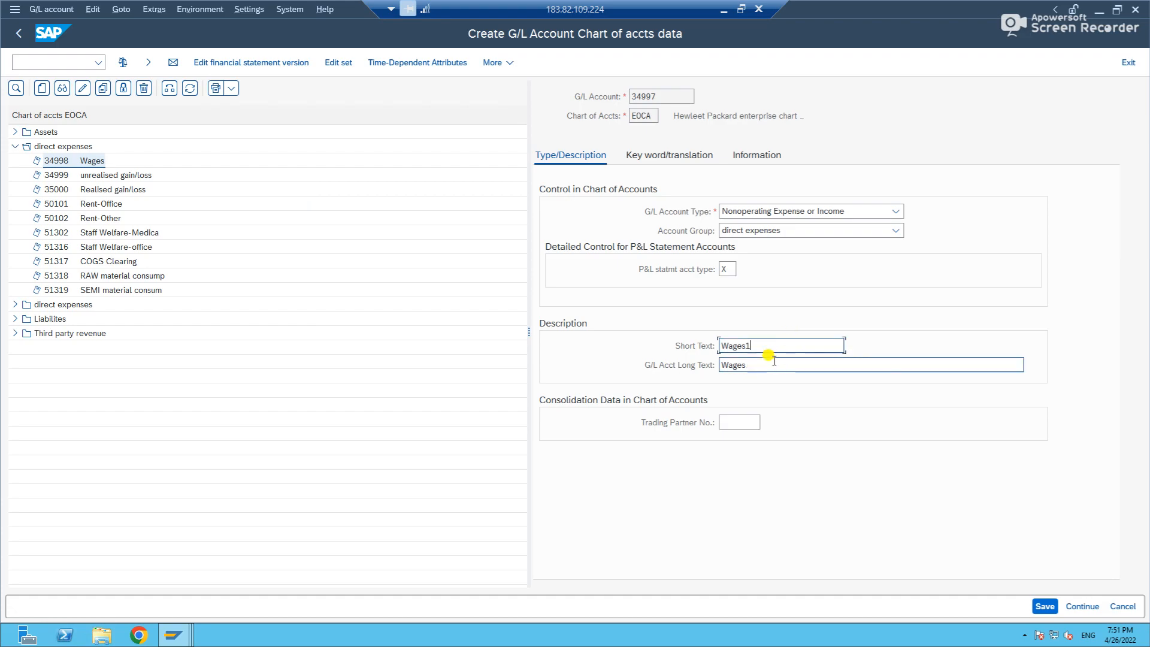
text(1)
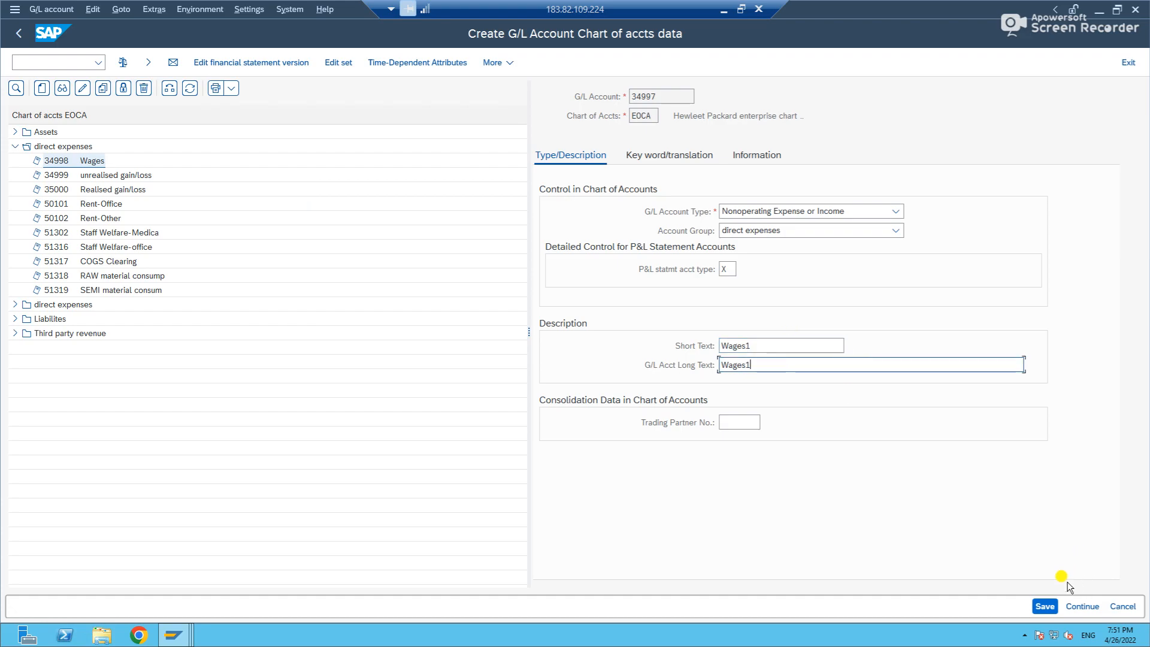
click(1052, 606)
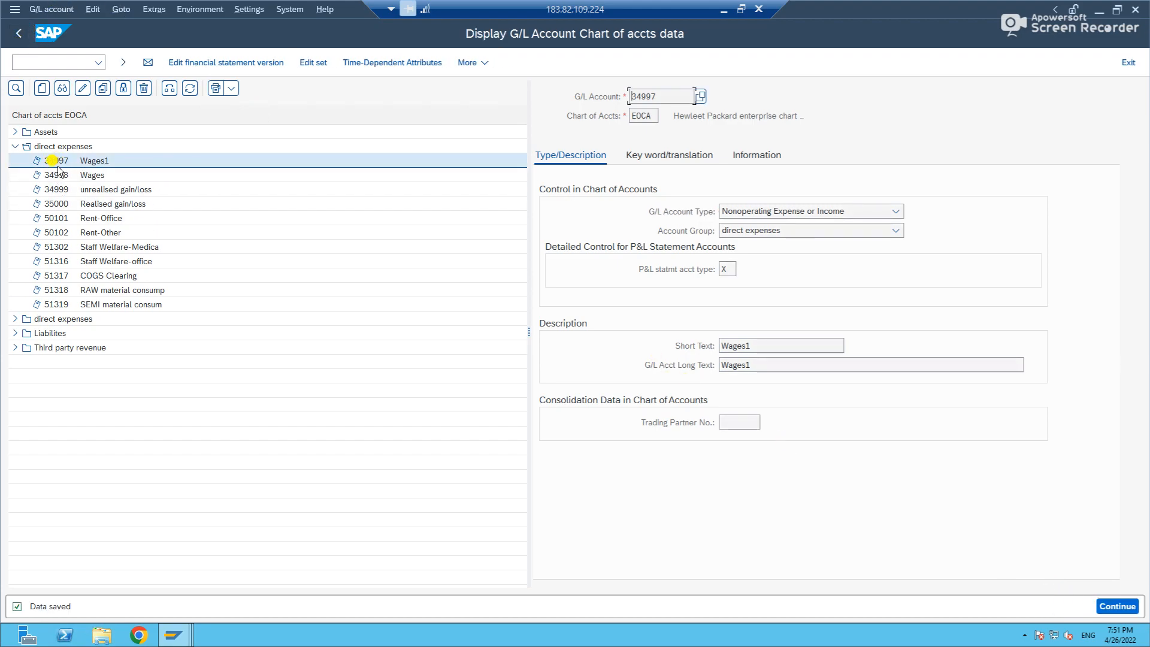
Return to the SAP menu, open FSS0 - In Company Code and expand the first direct expenses group.
click(18, 33)
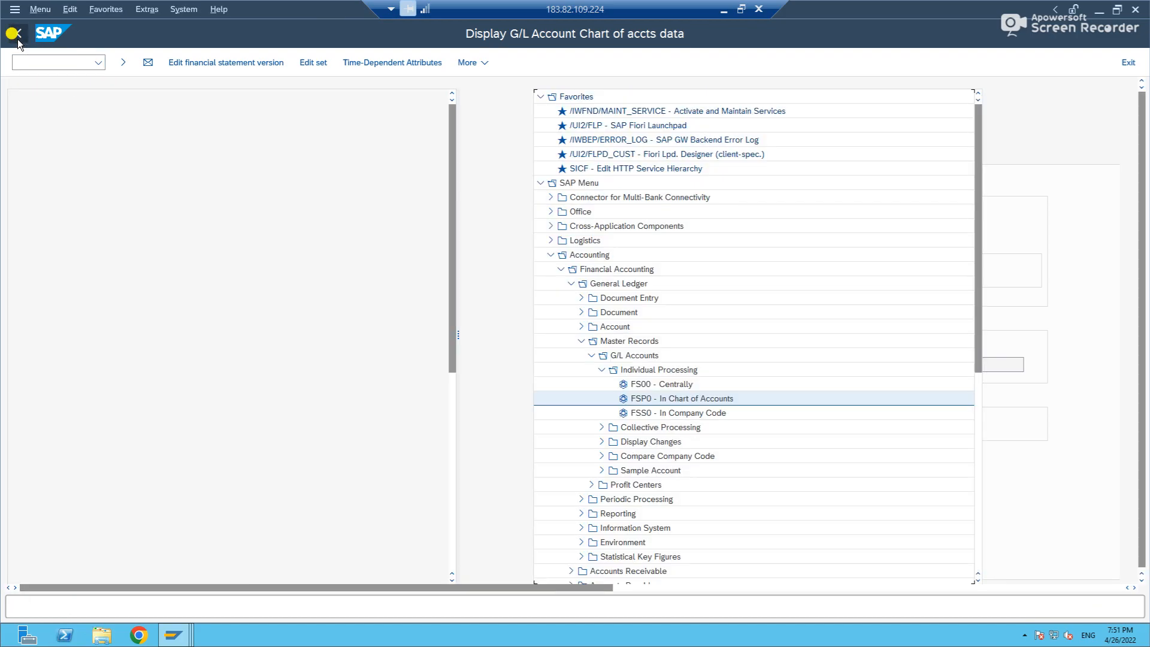
double_click(112, 413)
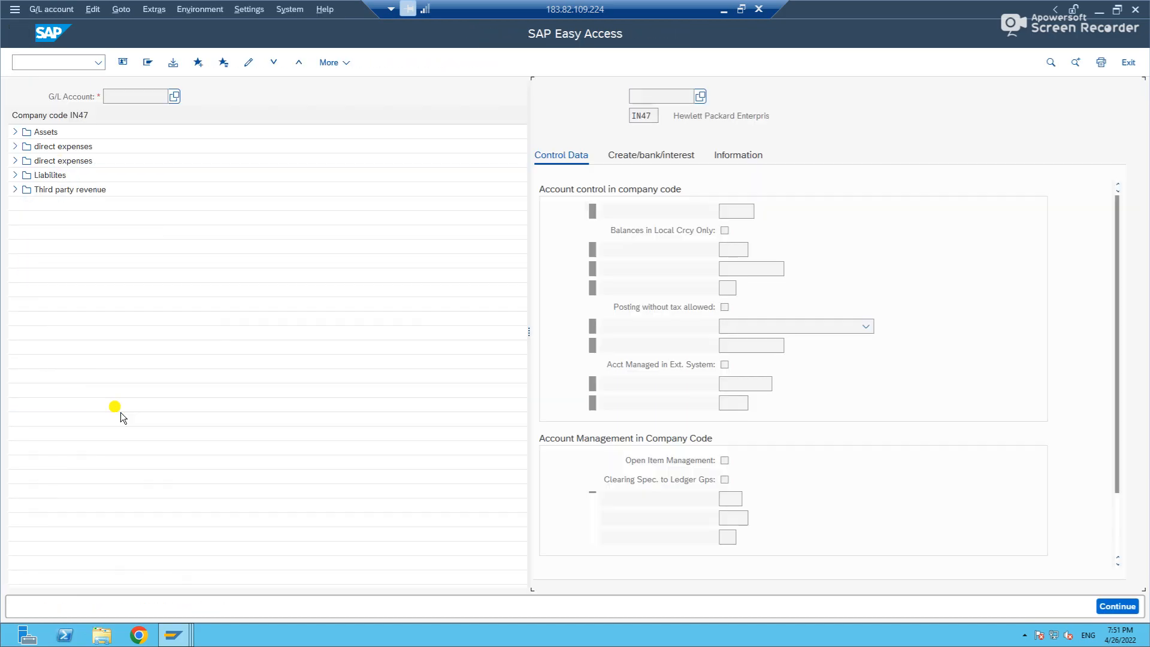
click(15, 147)
Copy Wages account 34998 to account 34997 in company code IN47 and save the company code data.
right_click(59, 162)
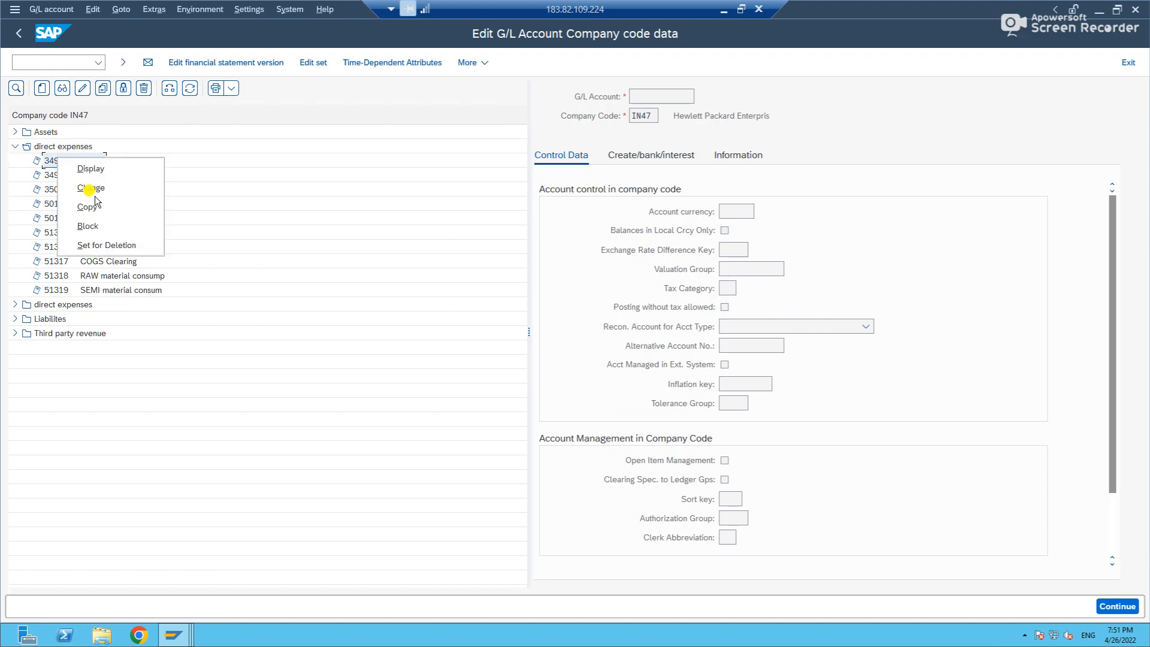
click(95, 206)
click(209, 258)
key(BackSpace)
text(7)
key(Return)
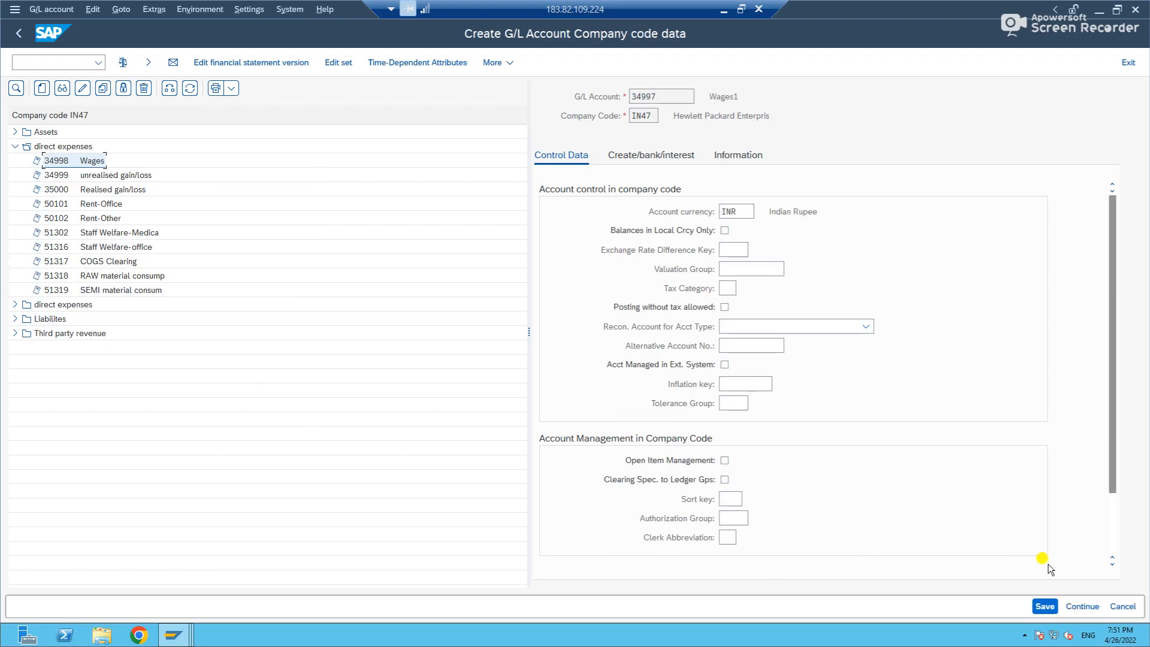
click(1046, 606)
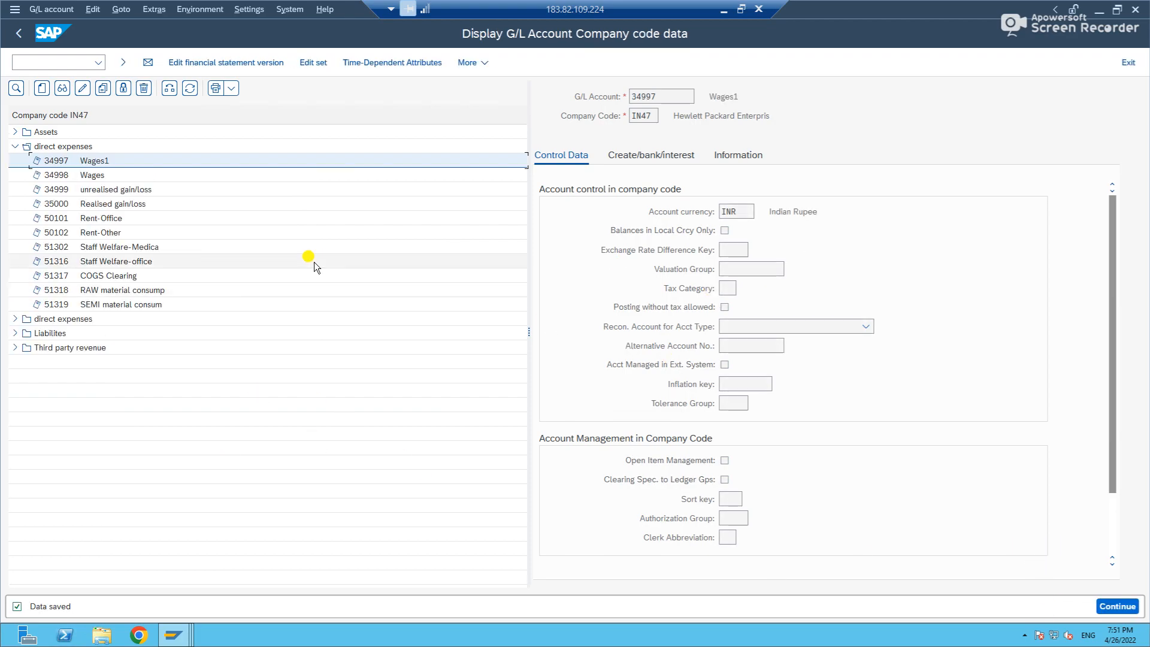